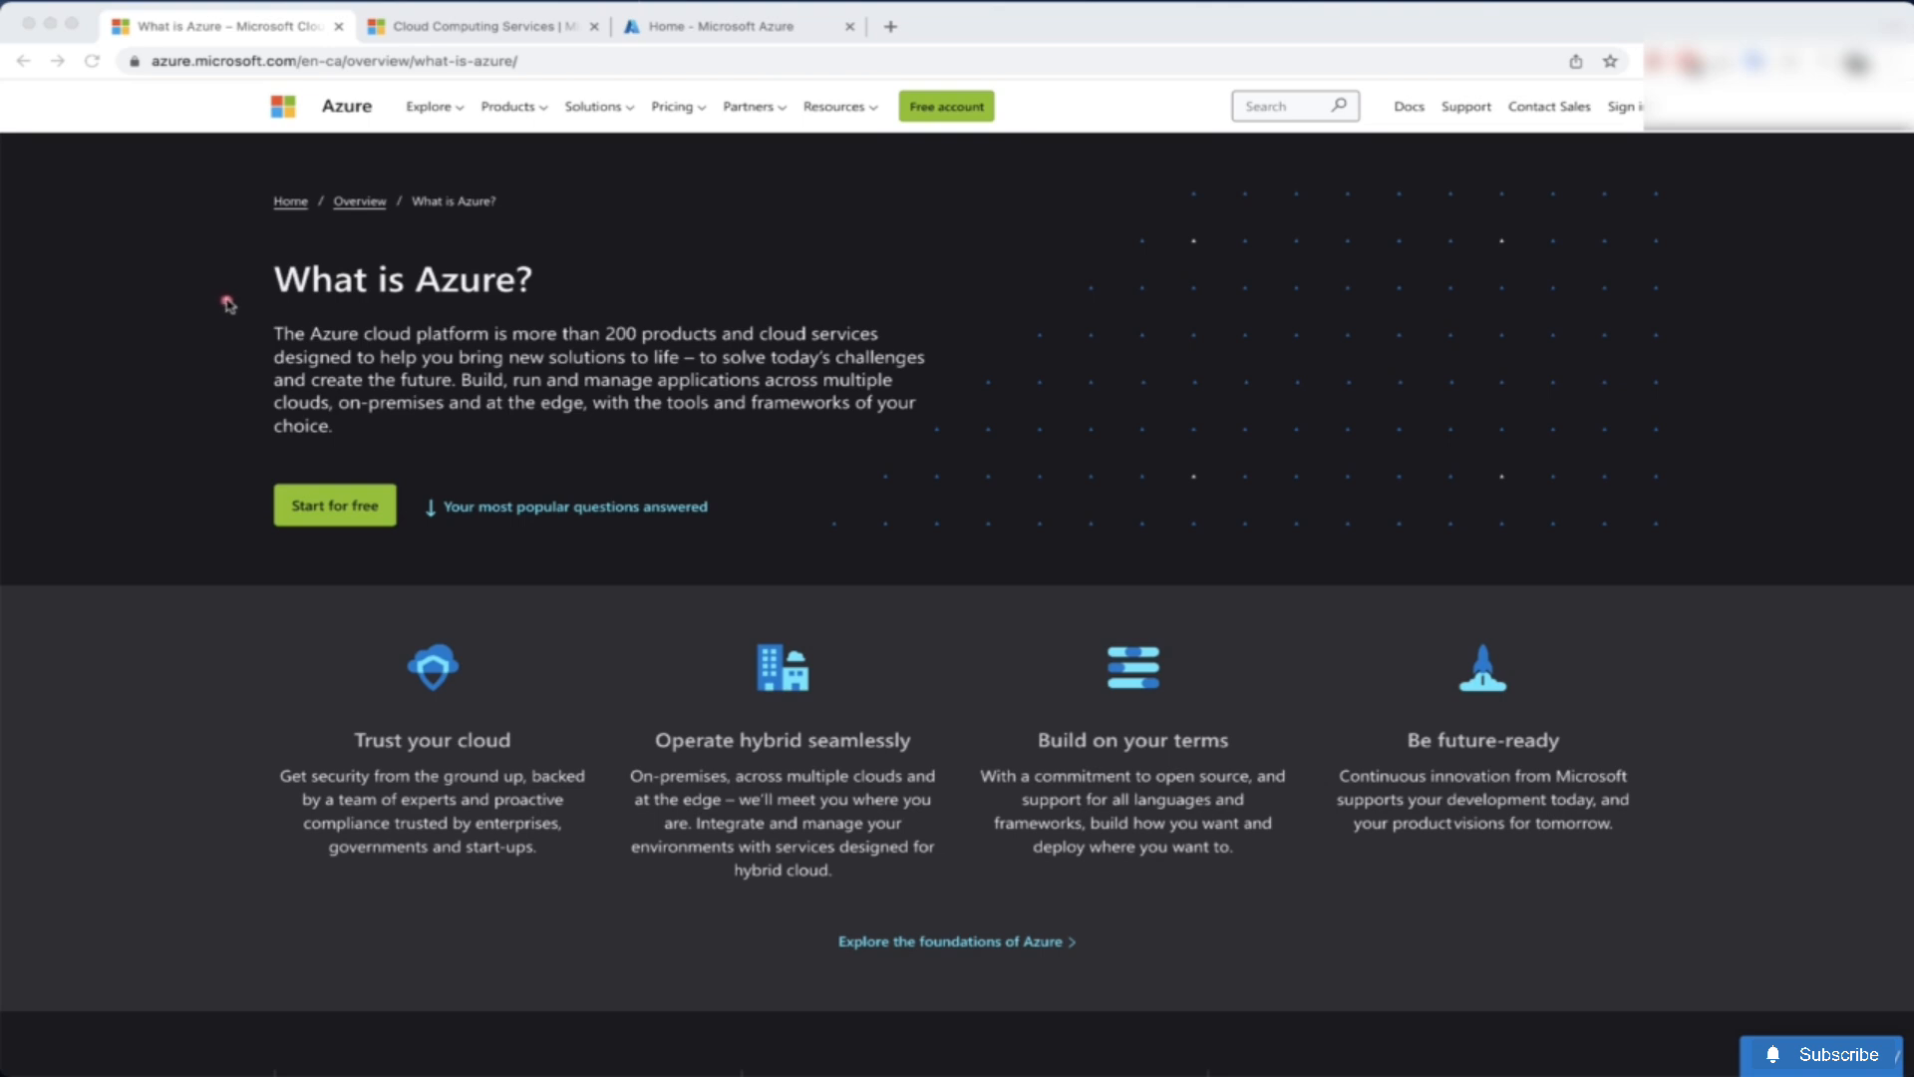
Step: Read the free account and credit offer on the Azure cloud computing services home page
{"action": "mouse_move", "coordinate": [315, 156]}
{"action": "left_mouse_down"}
{"action": "mouse_move", "coordinate": [384, 140]}
{"action": "mouse_move", "coordinate": [305, 158]}
{"action": "left_mouse_up"}
{"action": "left_click", "coordinate": [505, 25]}
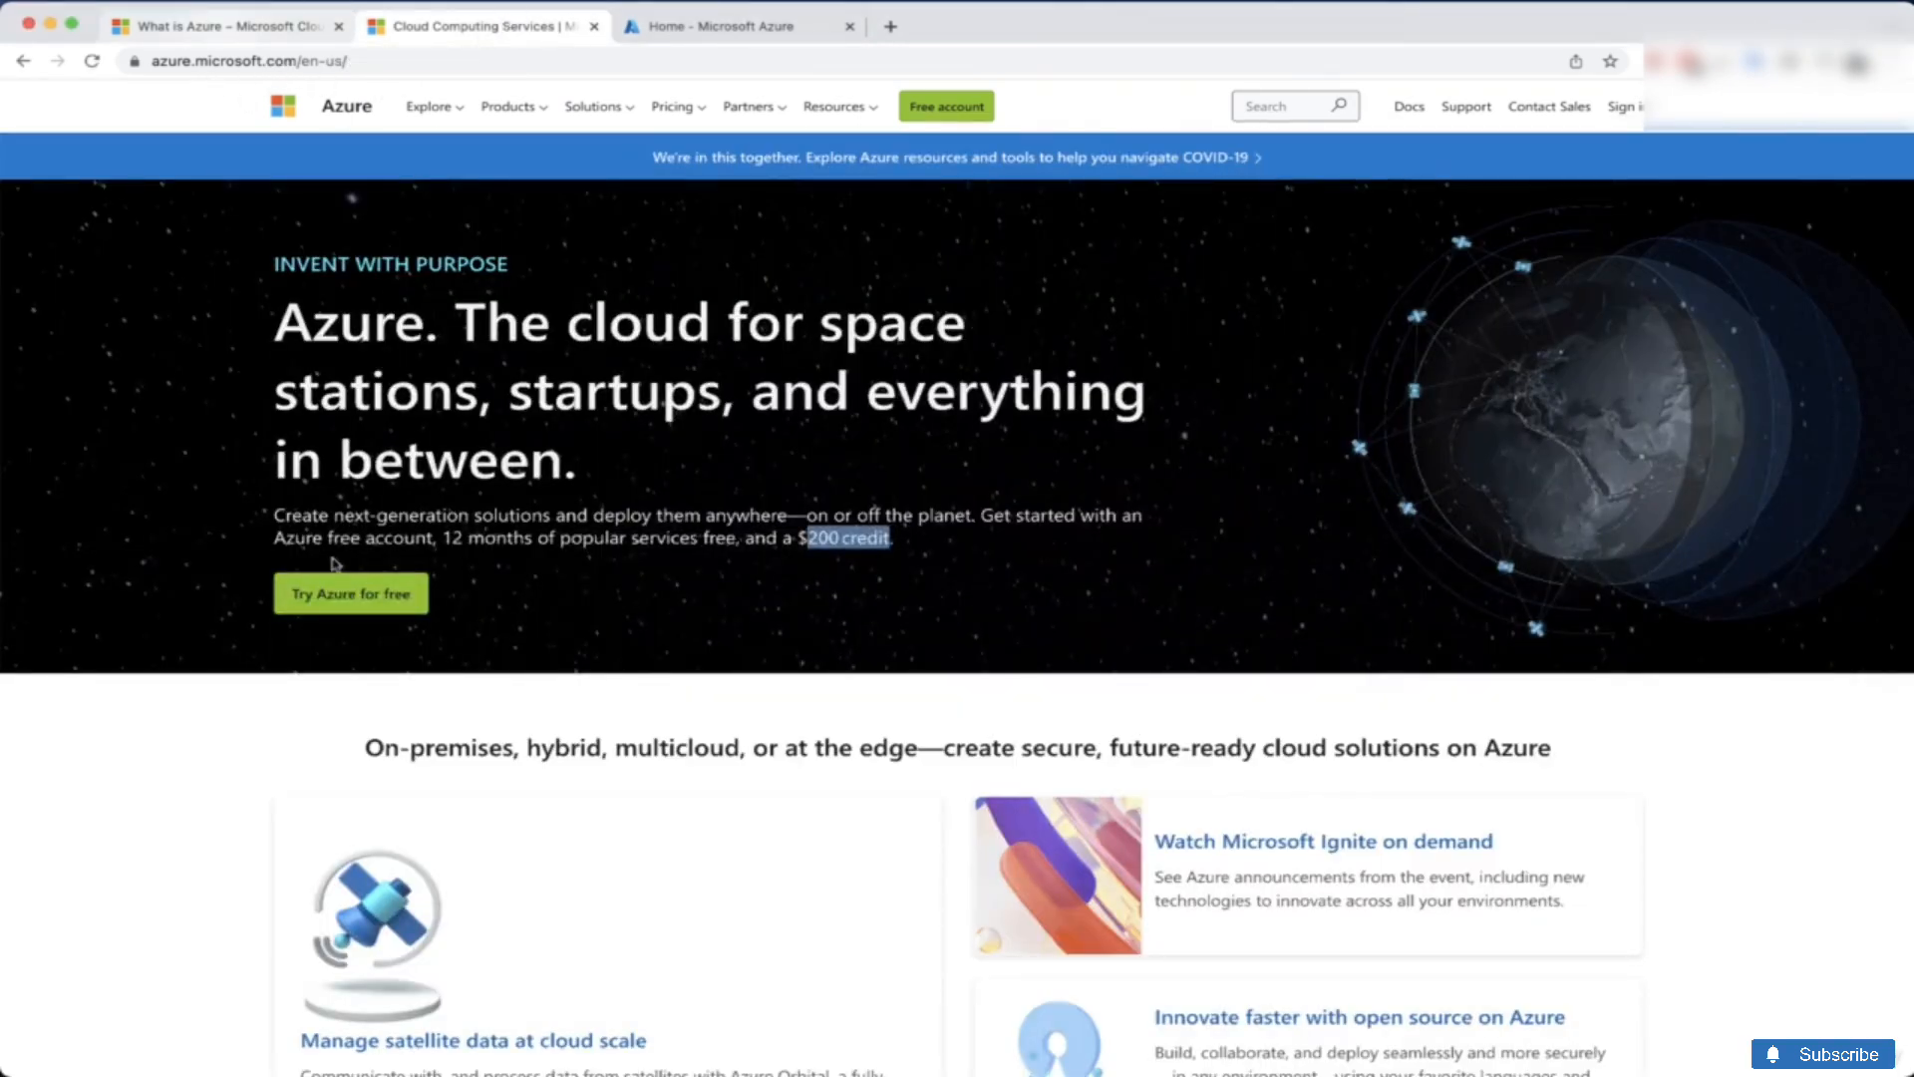
{"action": "triple_click", "coordinate": [346, 538]}
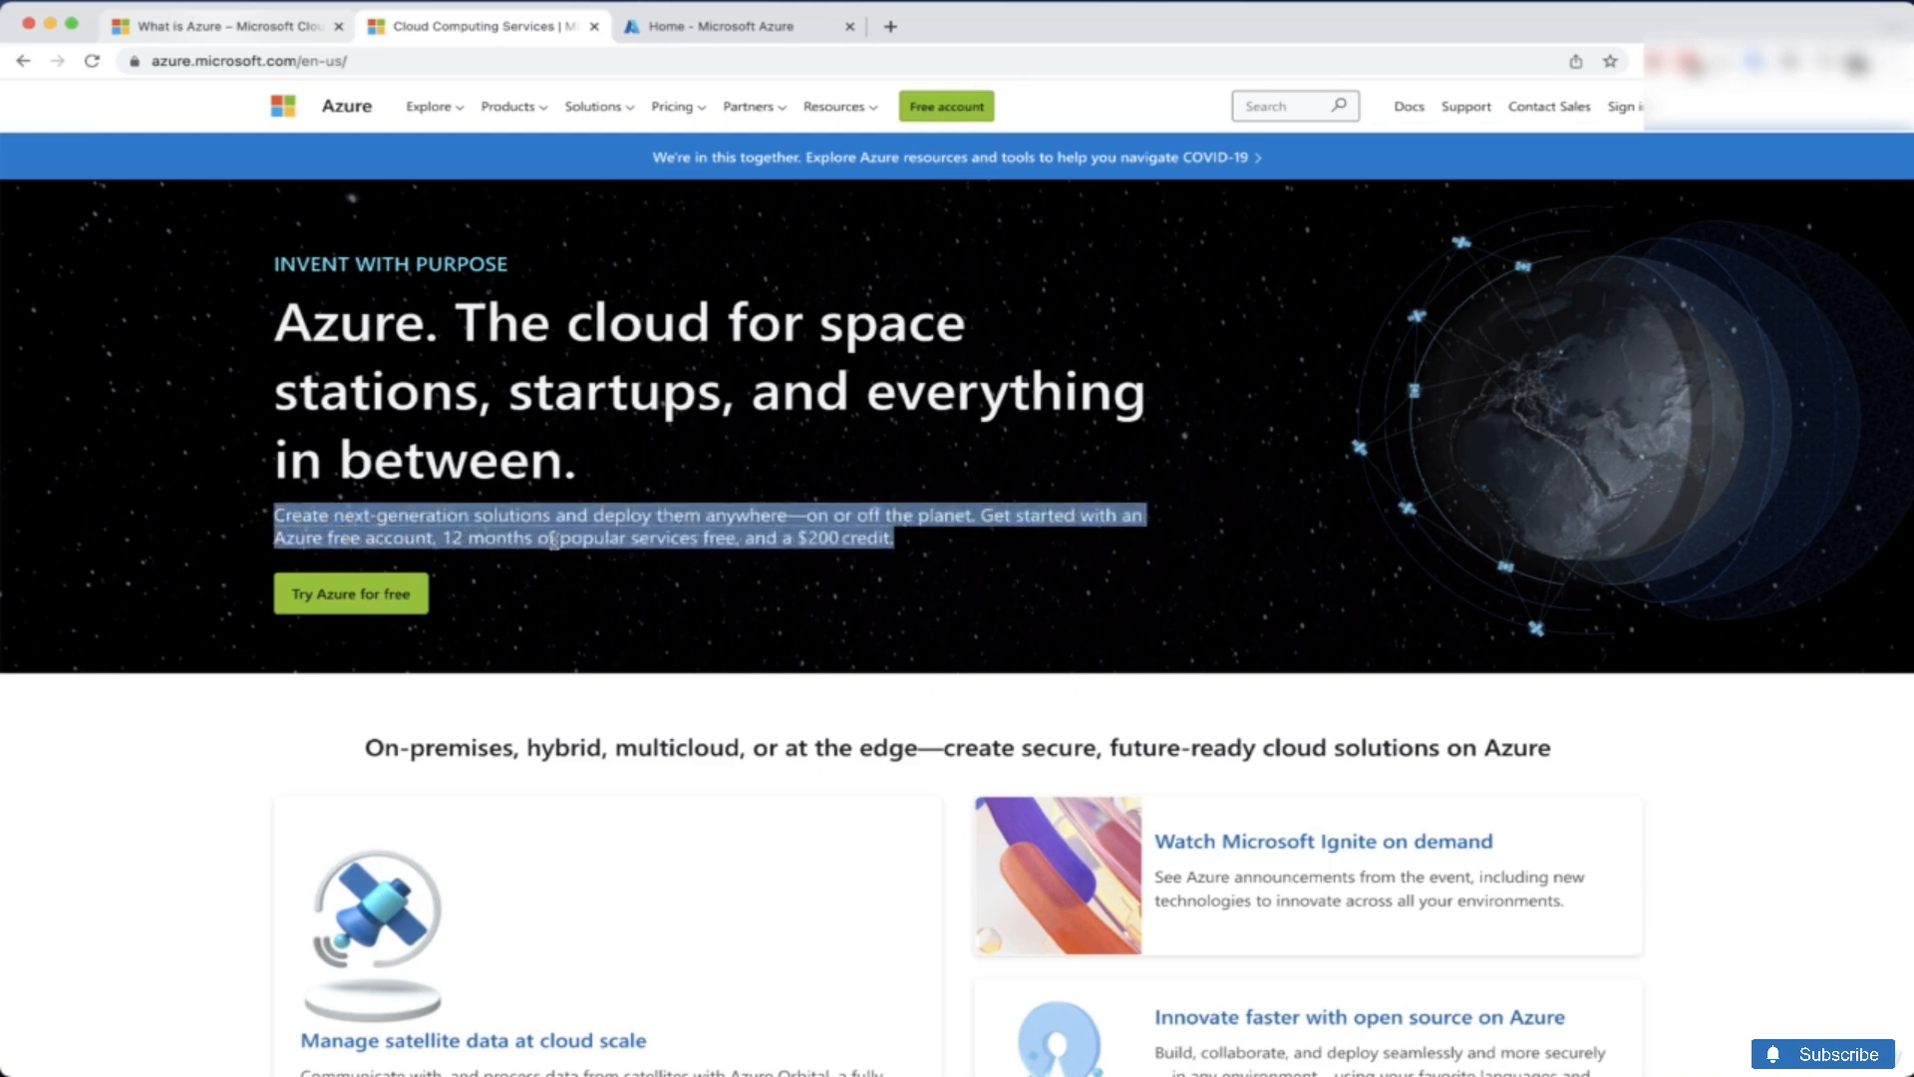
{"action": "left_click", "coordinate": [710, 537]}
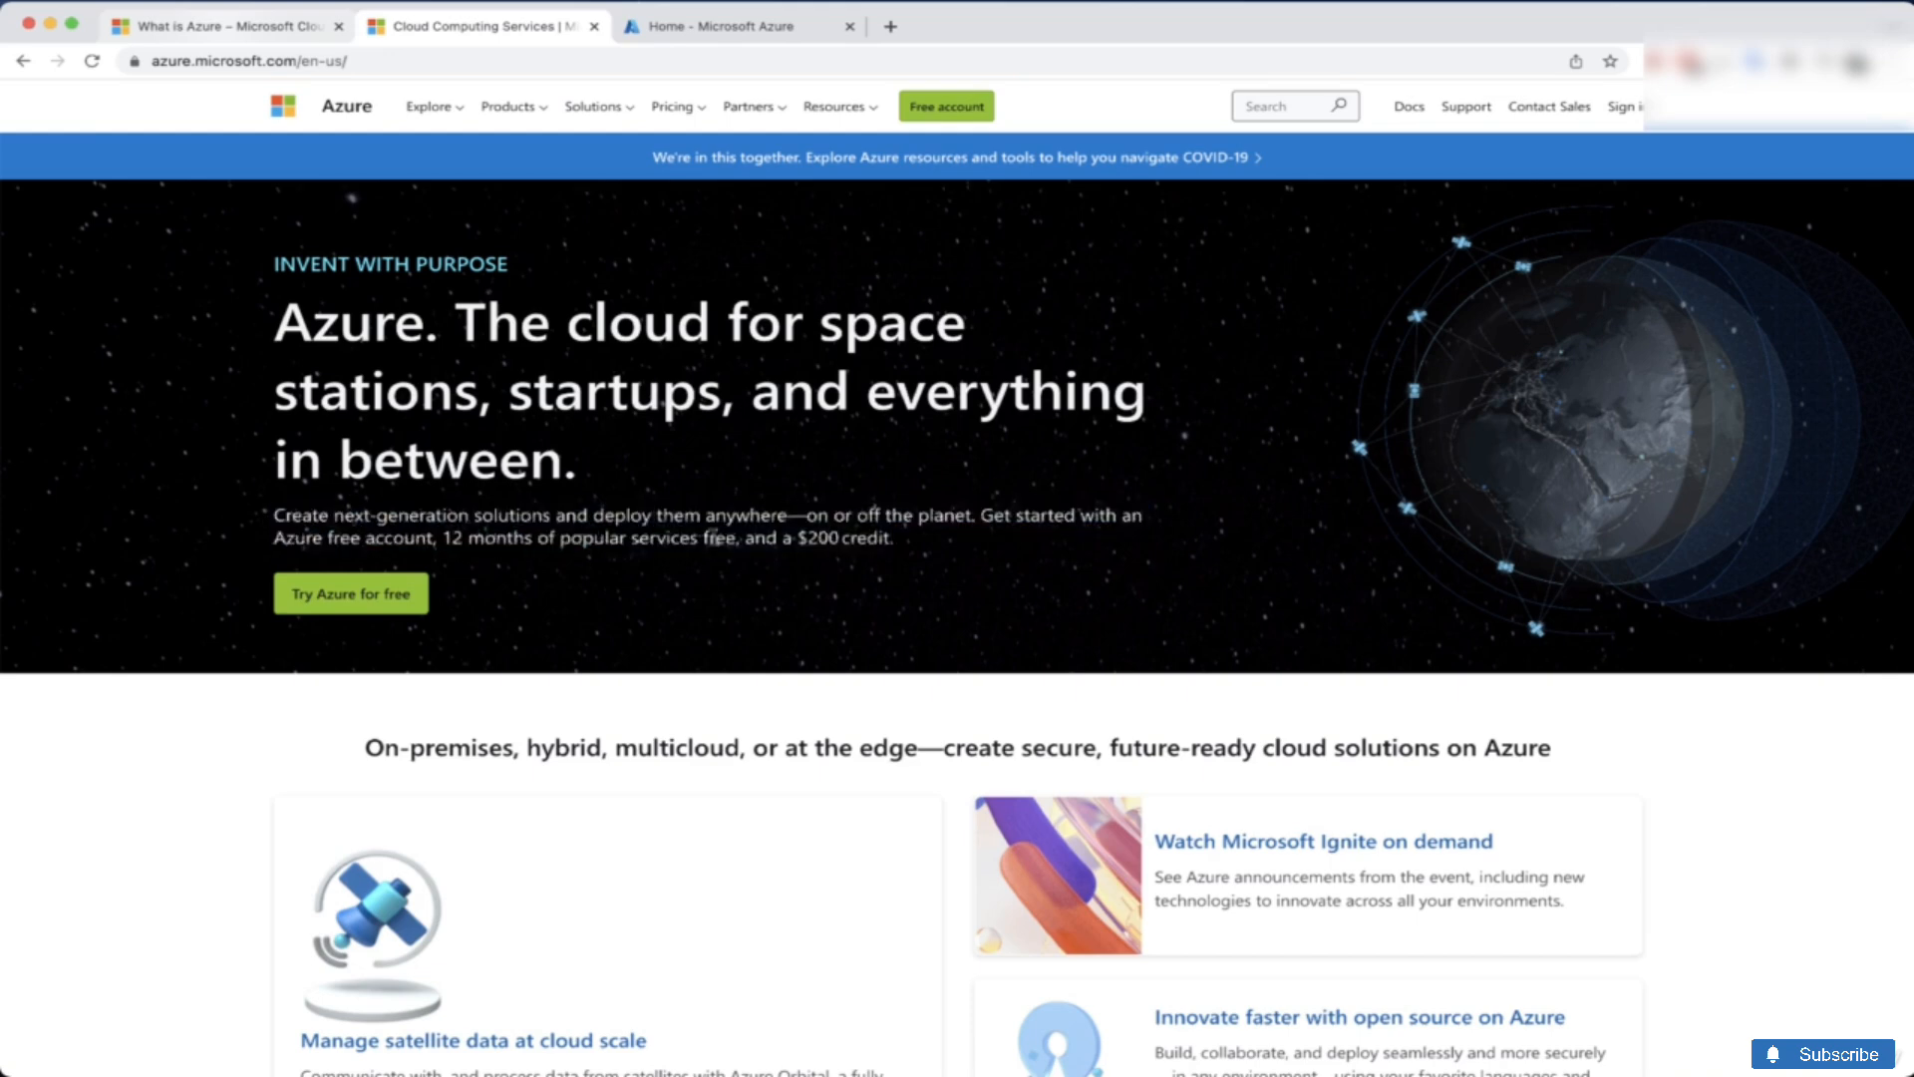
{"action": "triple_click", "coordinate": [830, 540]}
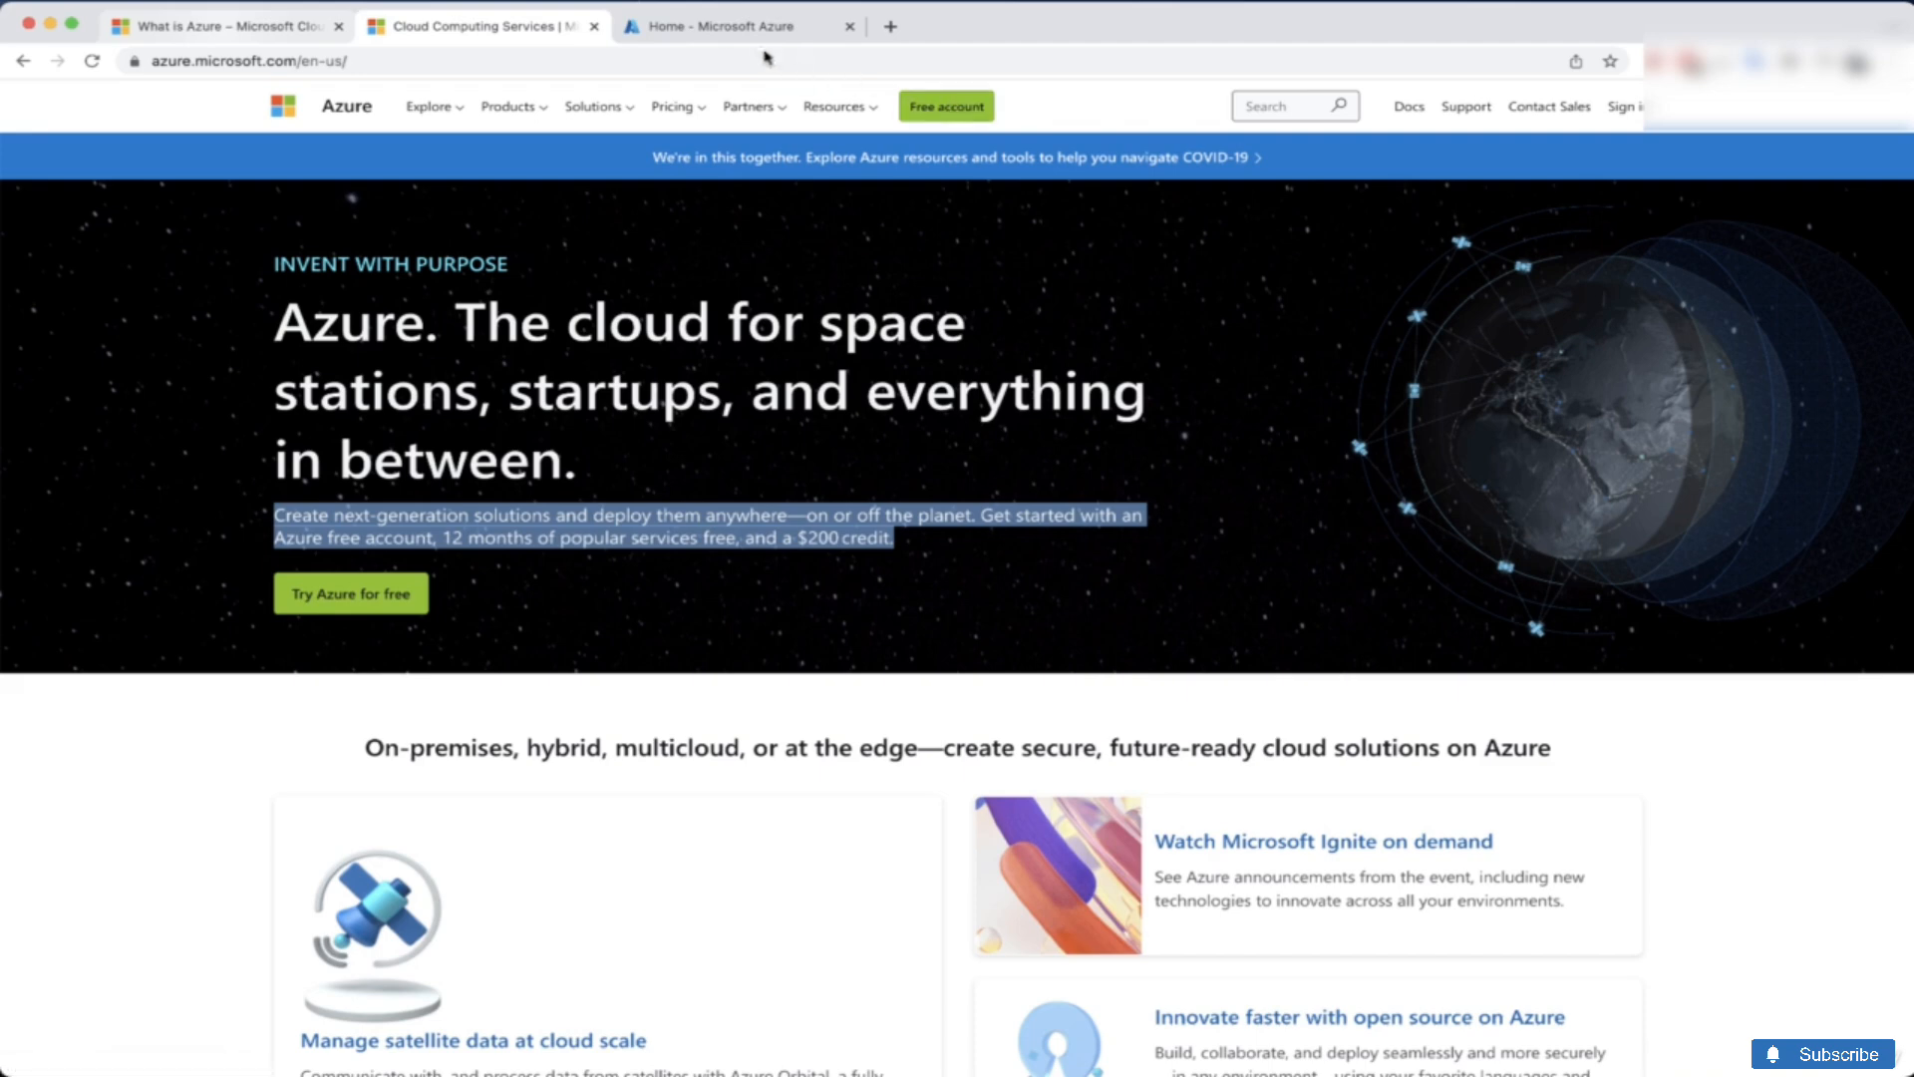
Step: Go to the Azure portal and start creating a new virtual machine from the Virtual machines service
{"action": "left_click", "coordinate": [741, 30]}
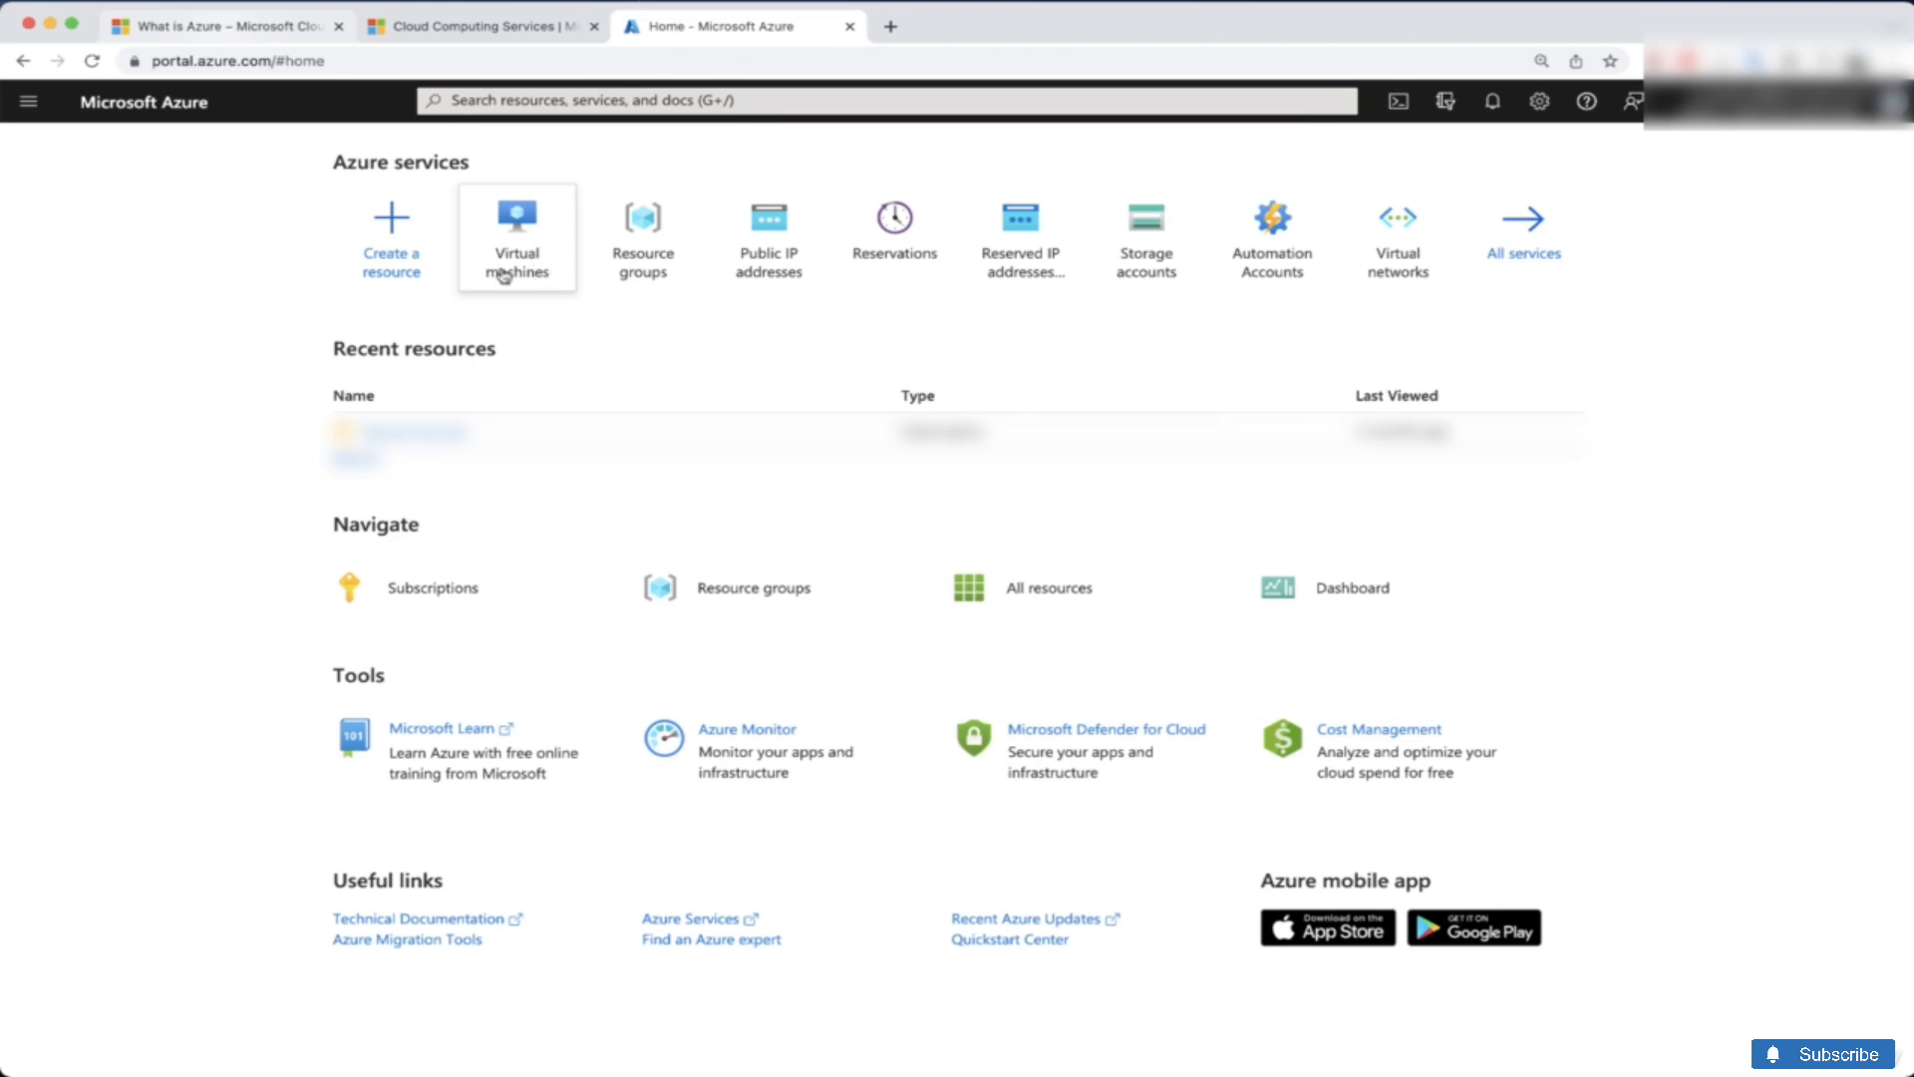
{"action": "left_click", "coordinate": [503, 101]}
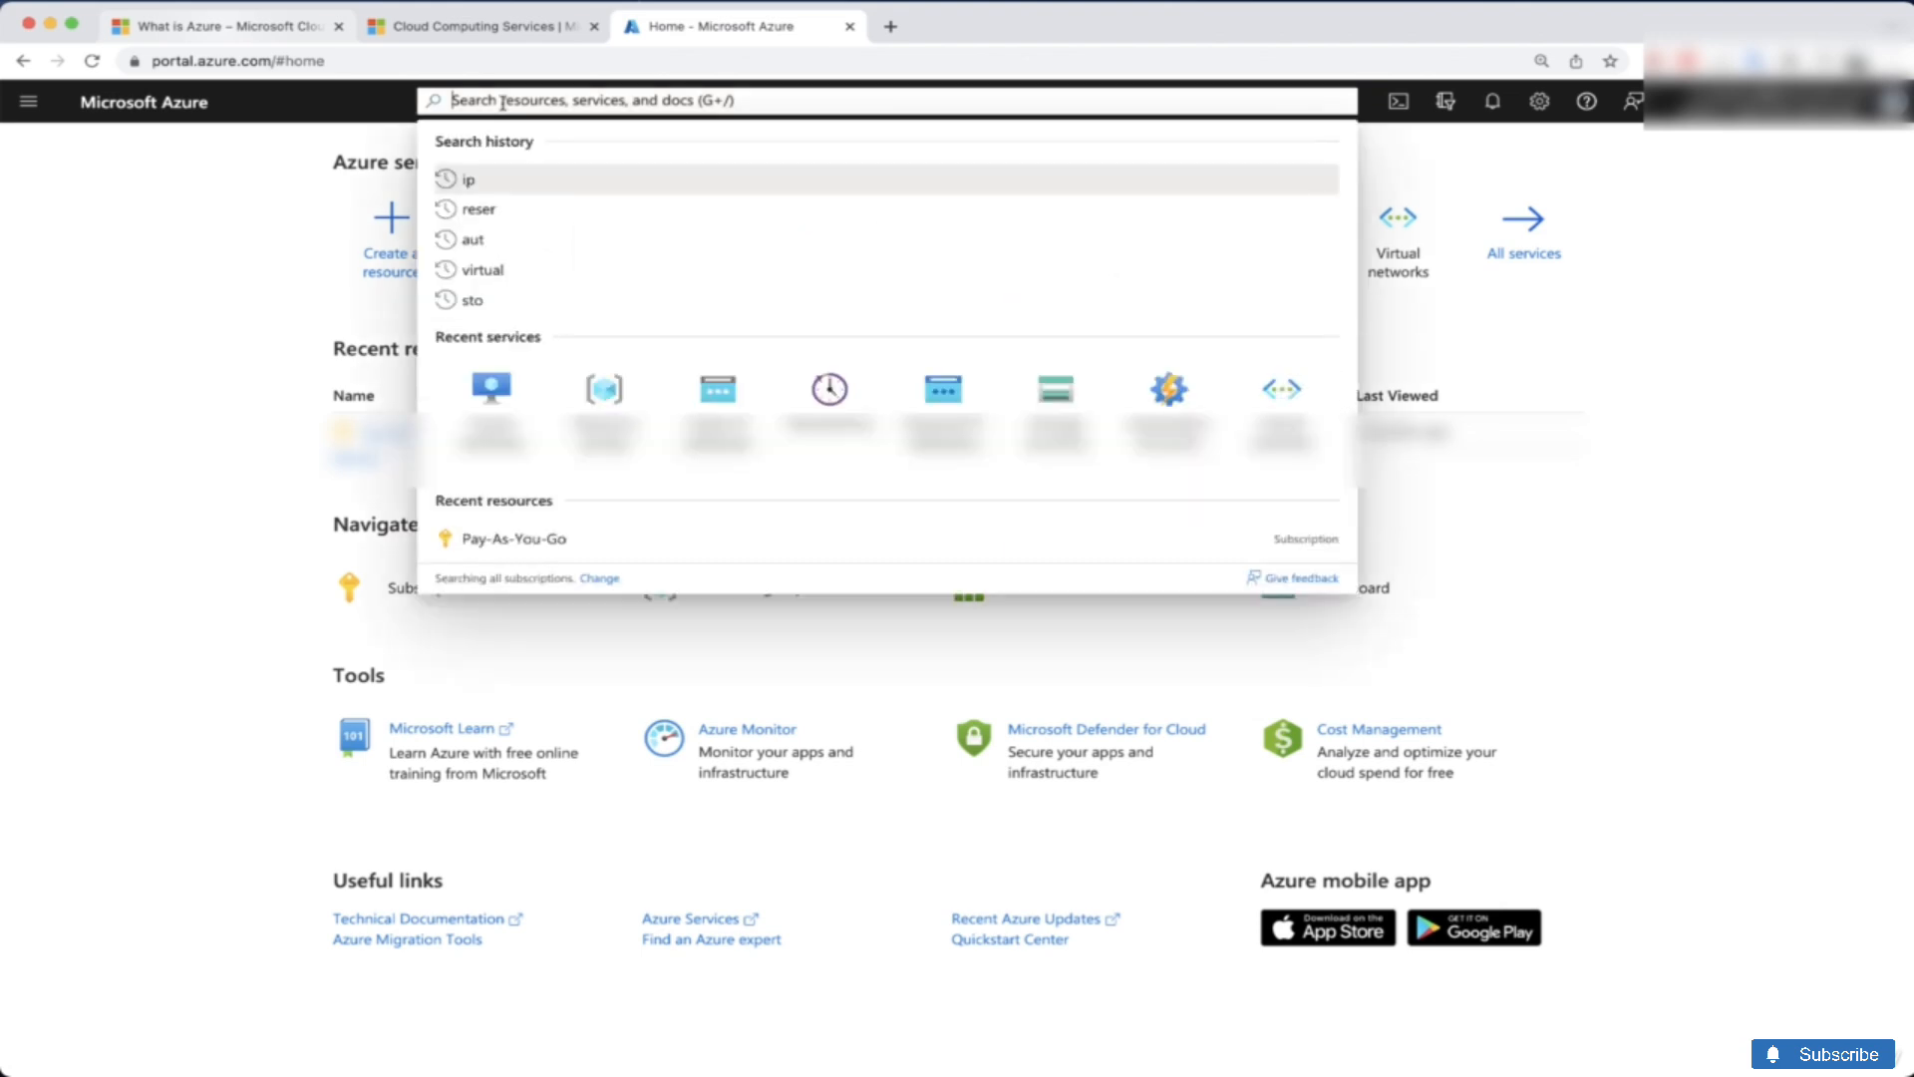
{"action": "left_click", "coordinate": [261, 281]}
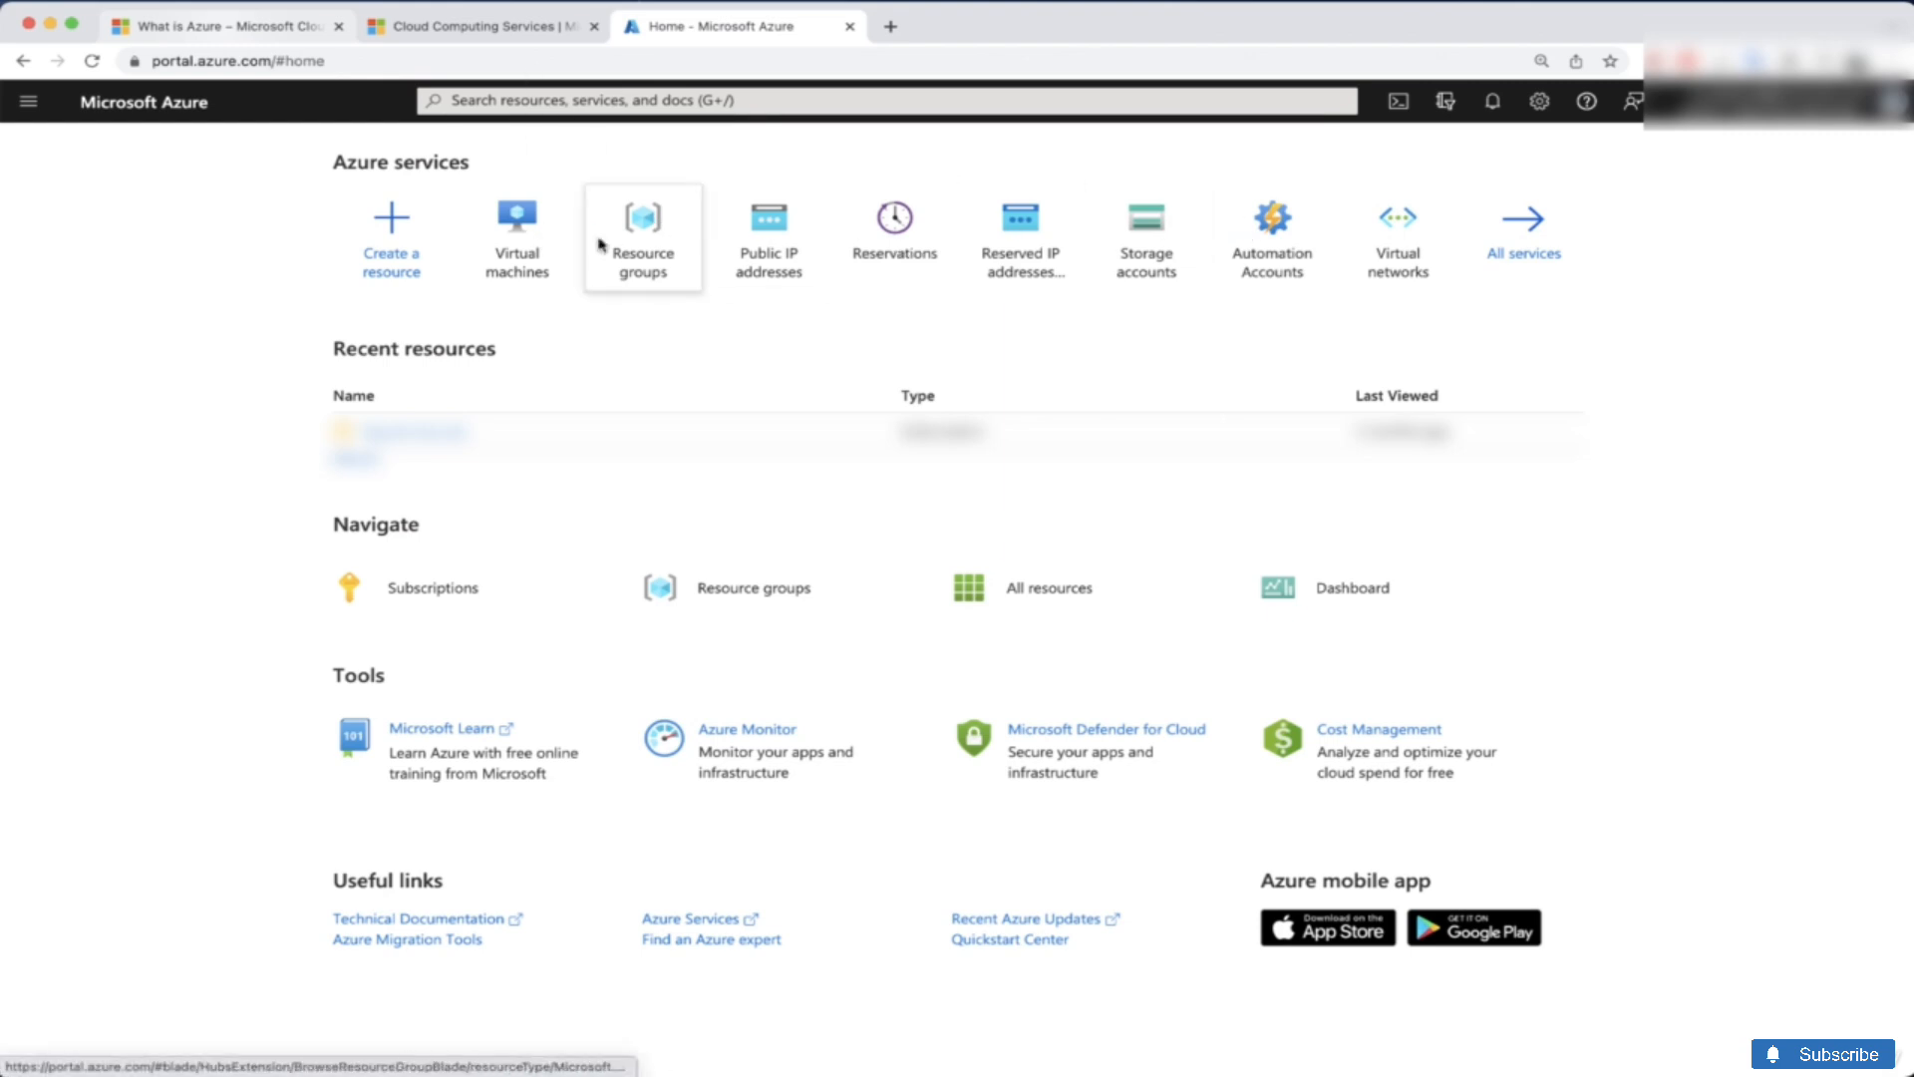
{"action": "left_click", "coordinate": [542, 249]}
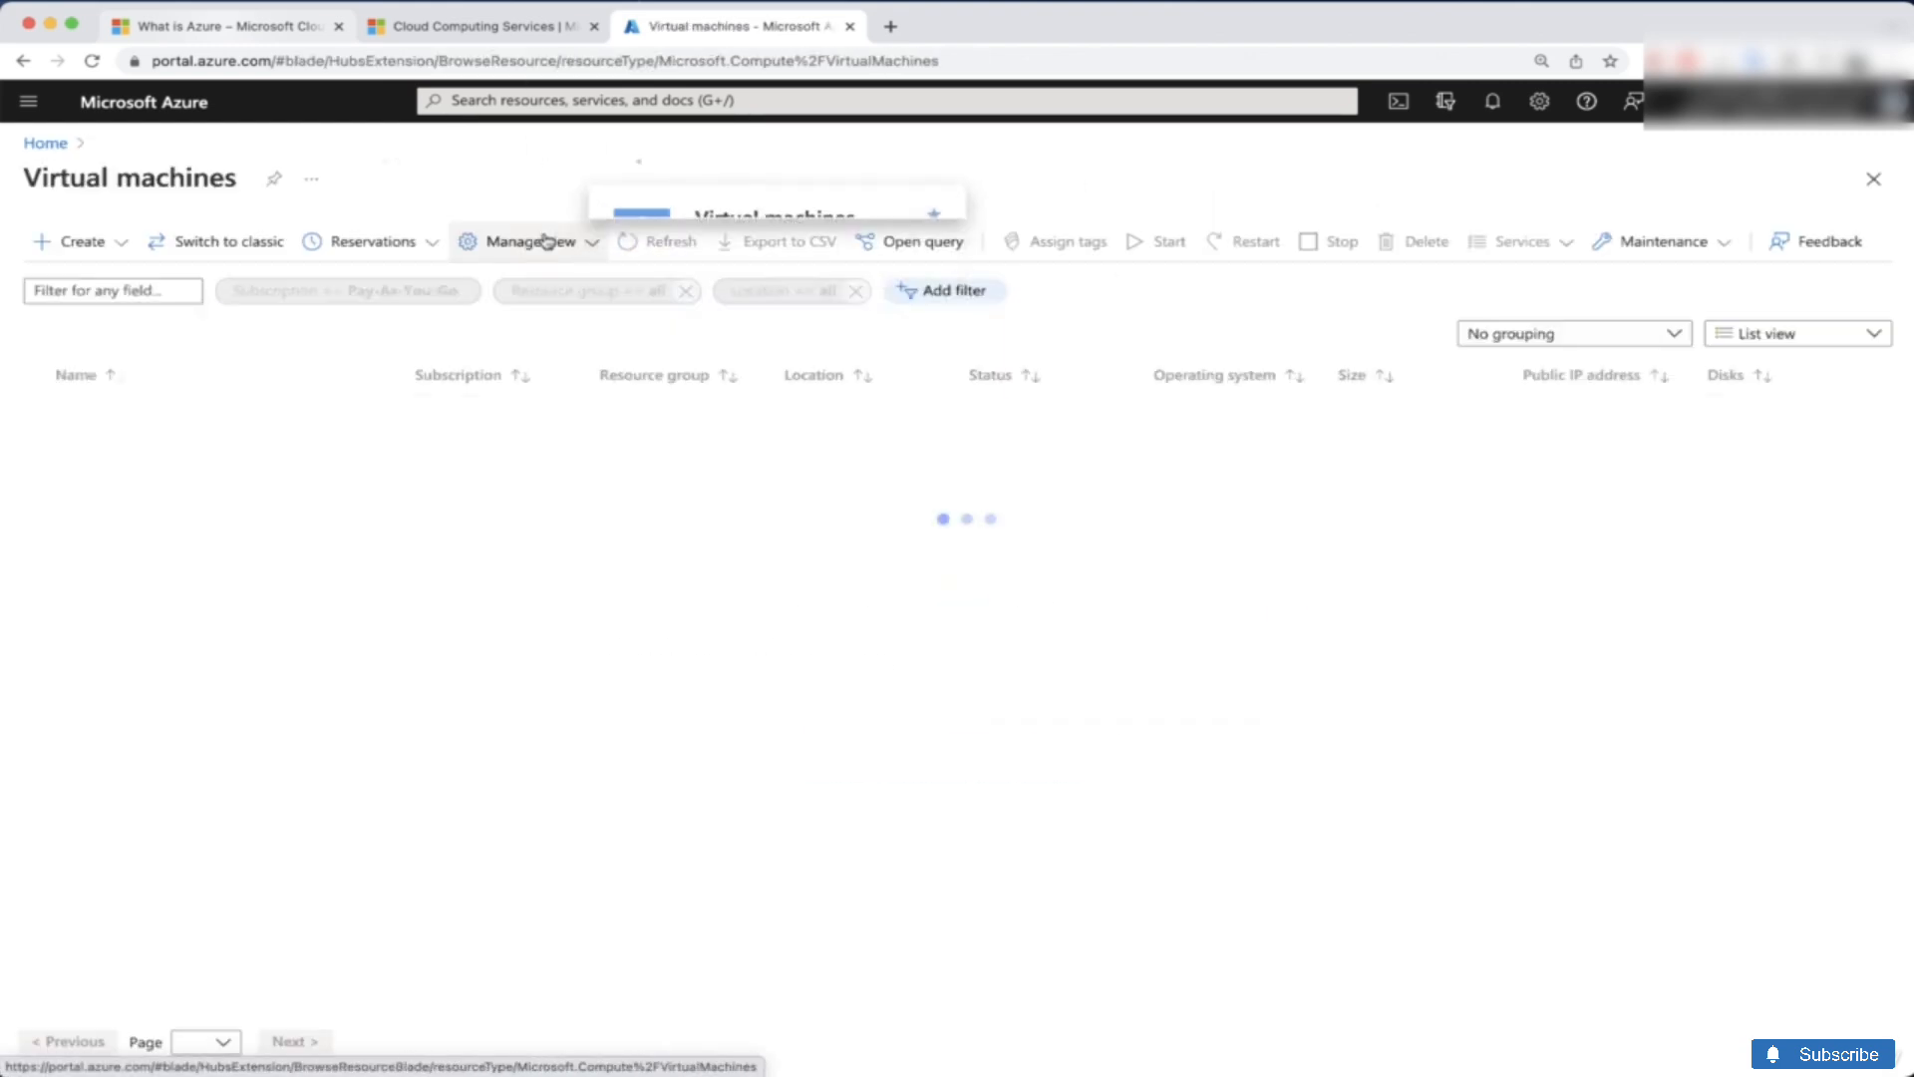
{"action": "left_click", "coordinate": [118, 248]}
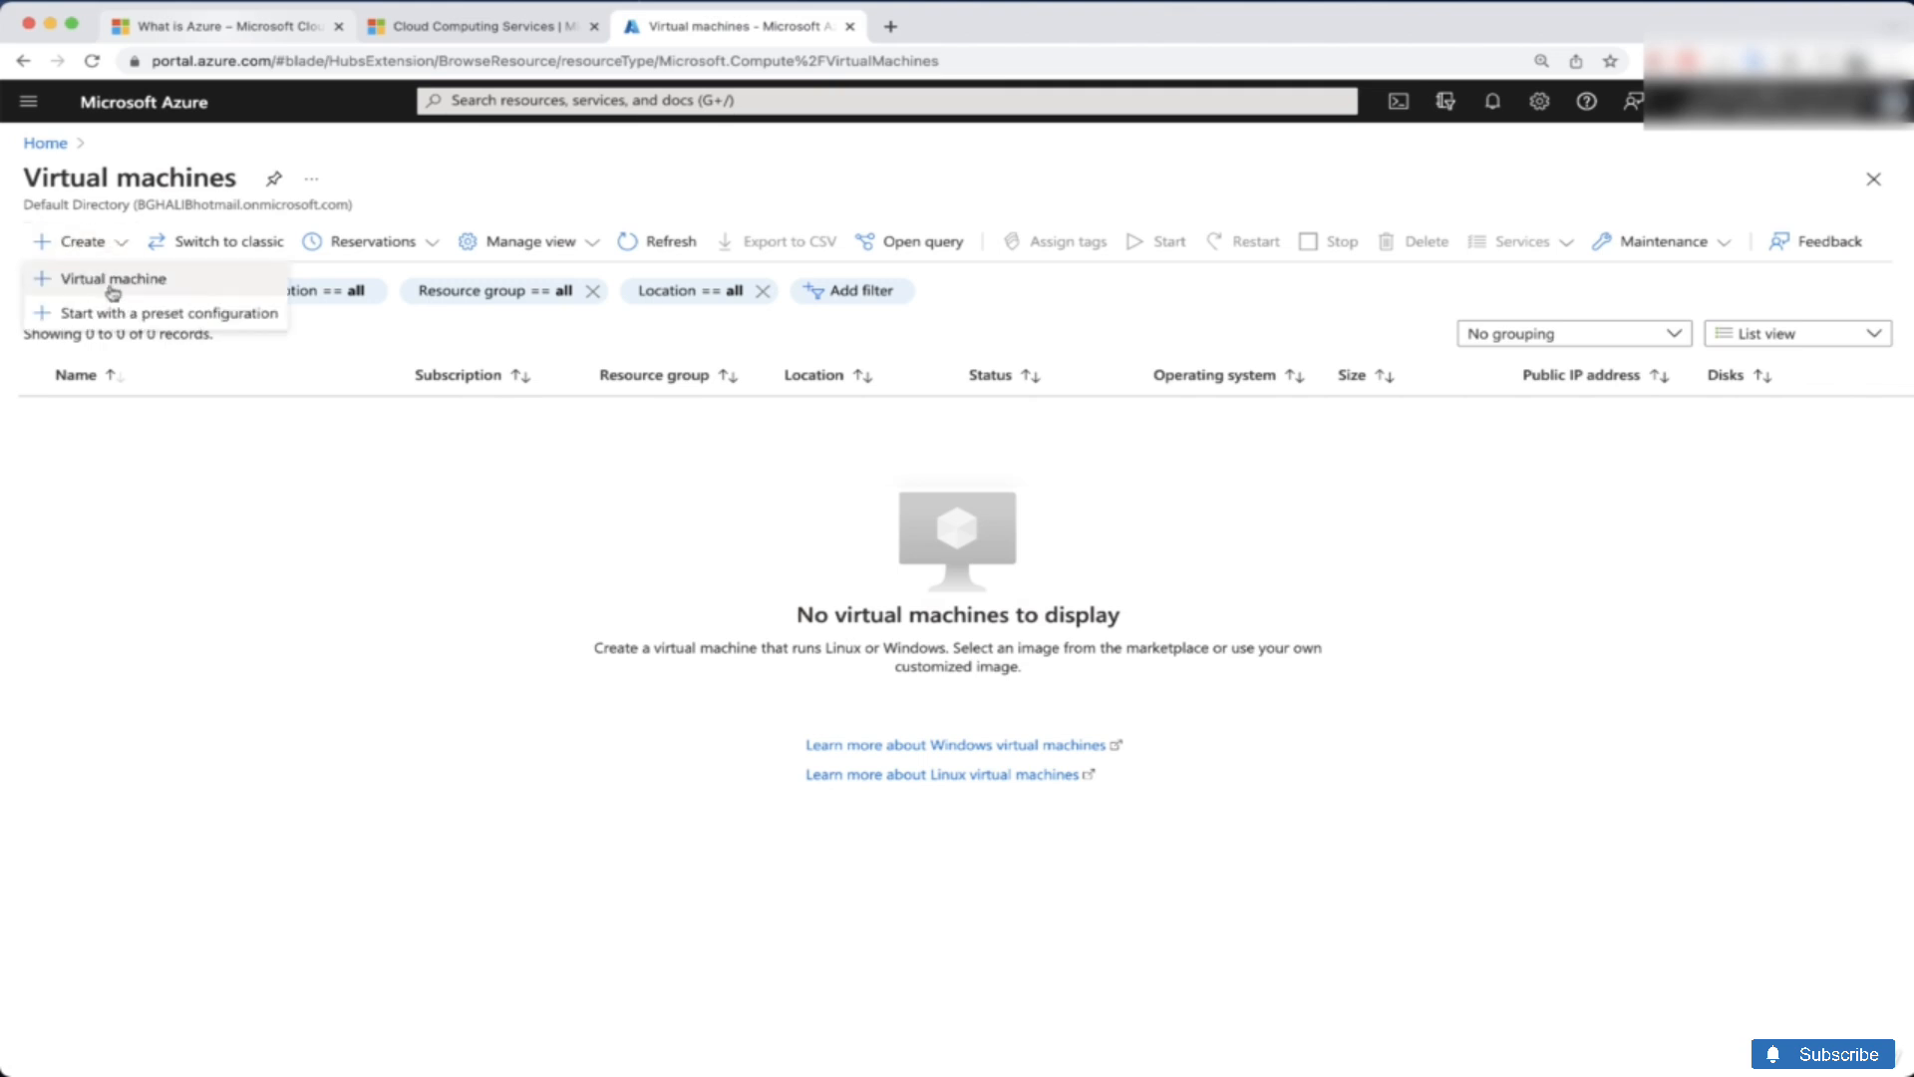
{"action": "left_click", "coordinate": [118, 279]}
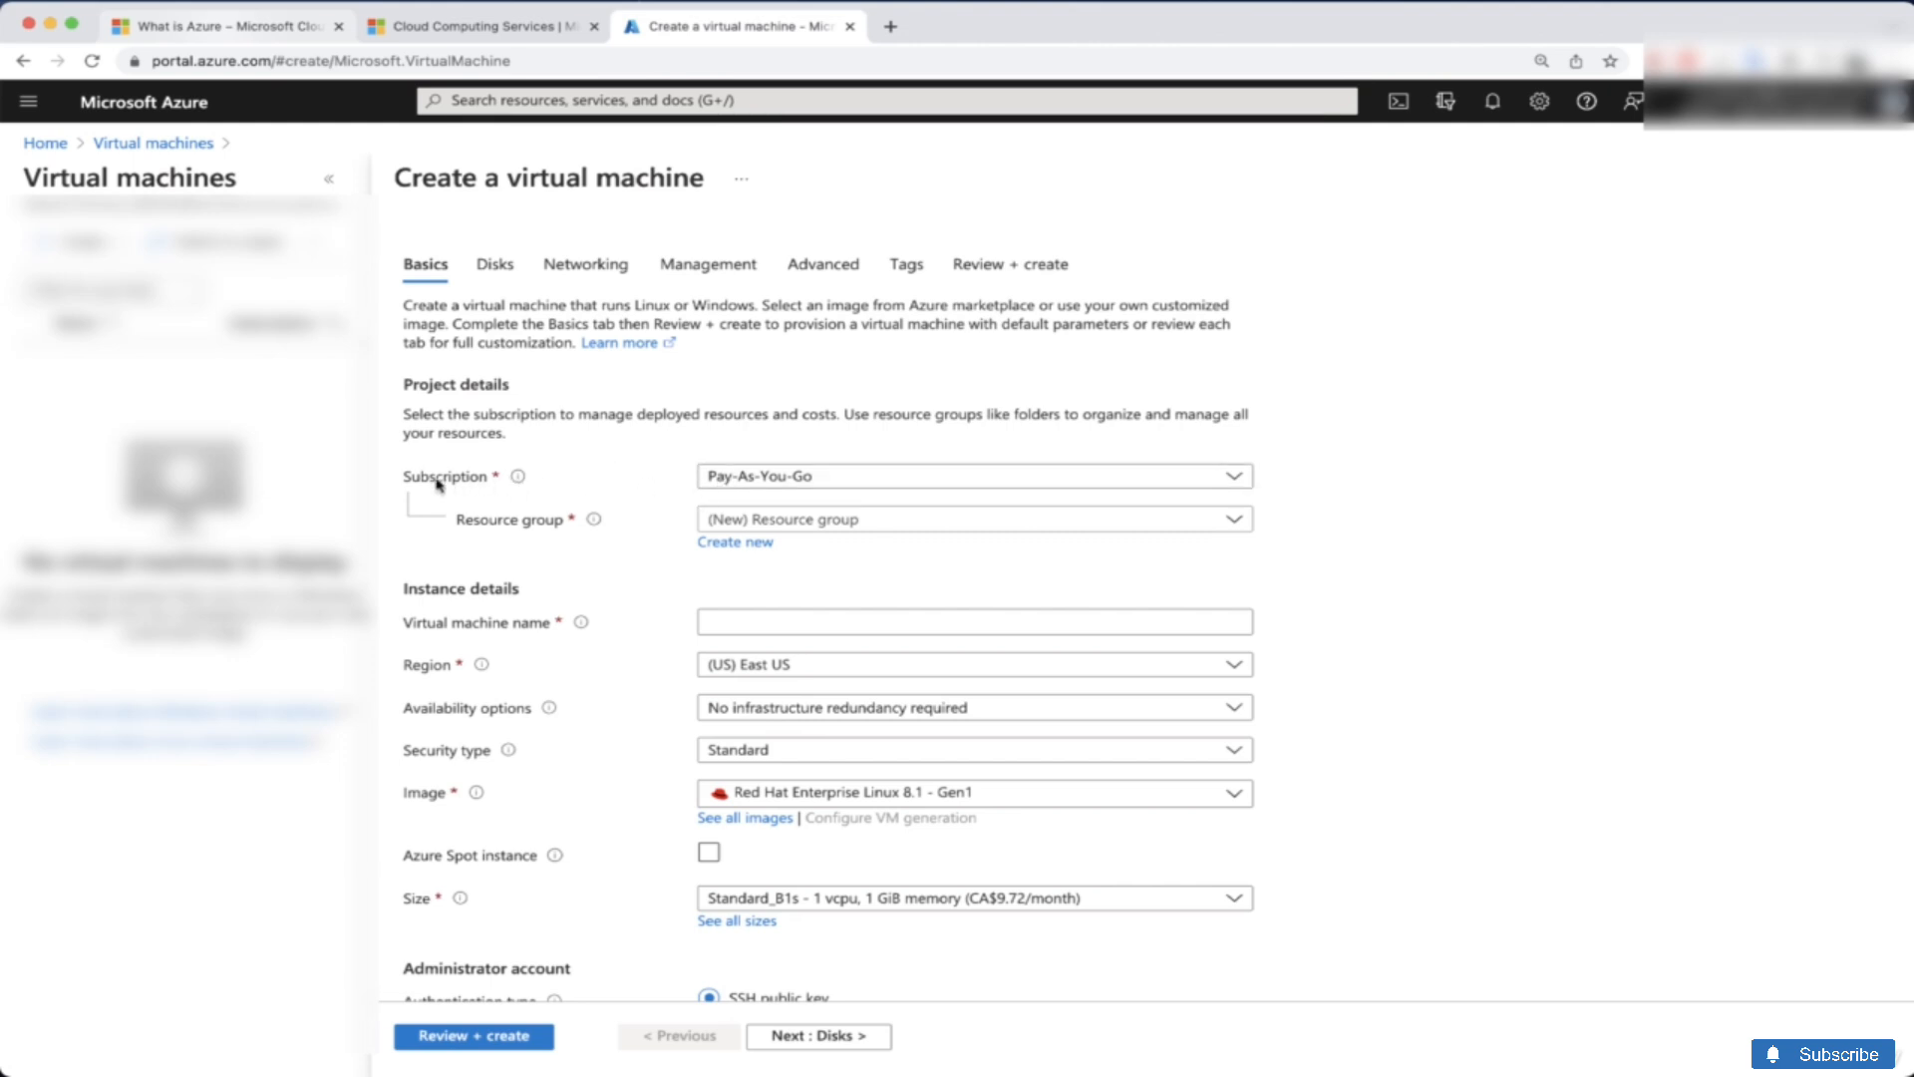
Step: Create a new resource group named RHCSA for the virtual machine
{"action": "left_click", "coordinate": [727, 542]}
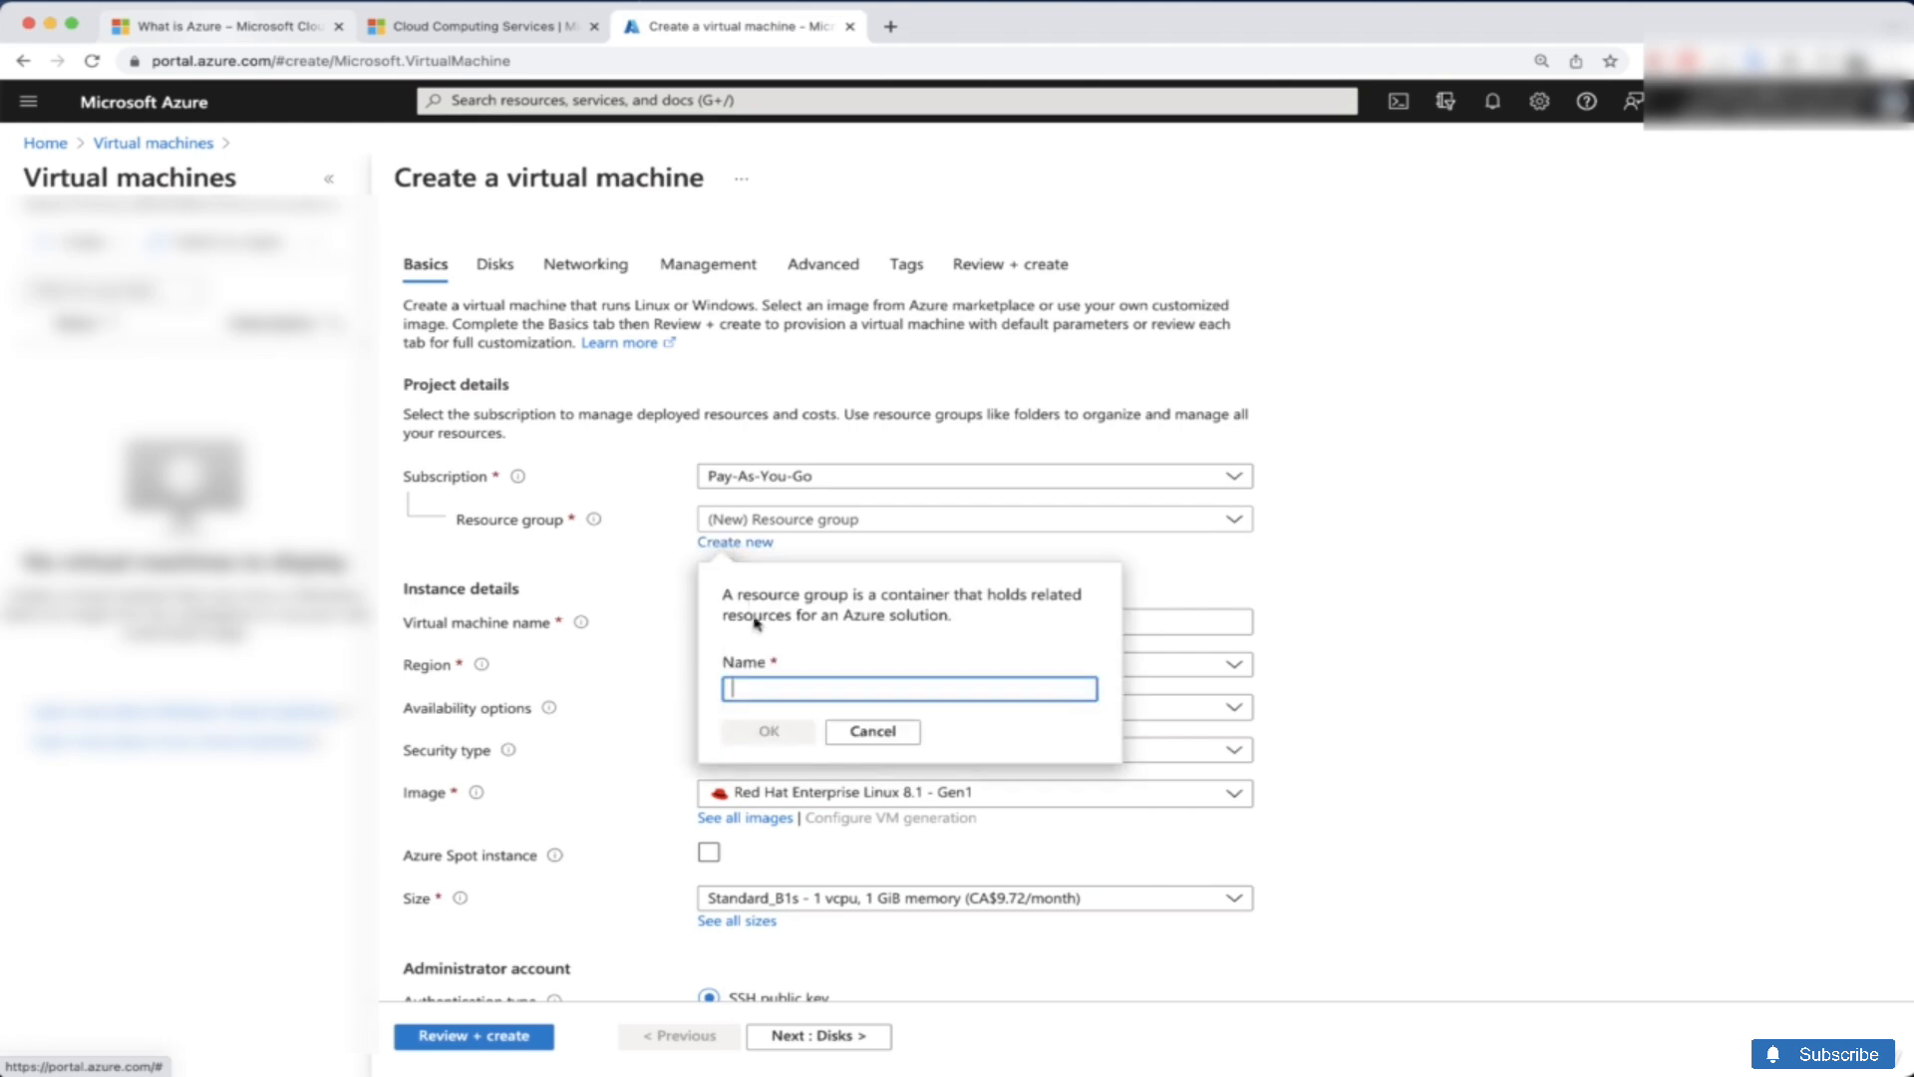
{"action": "type", "text": "R"}
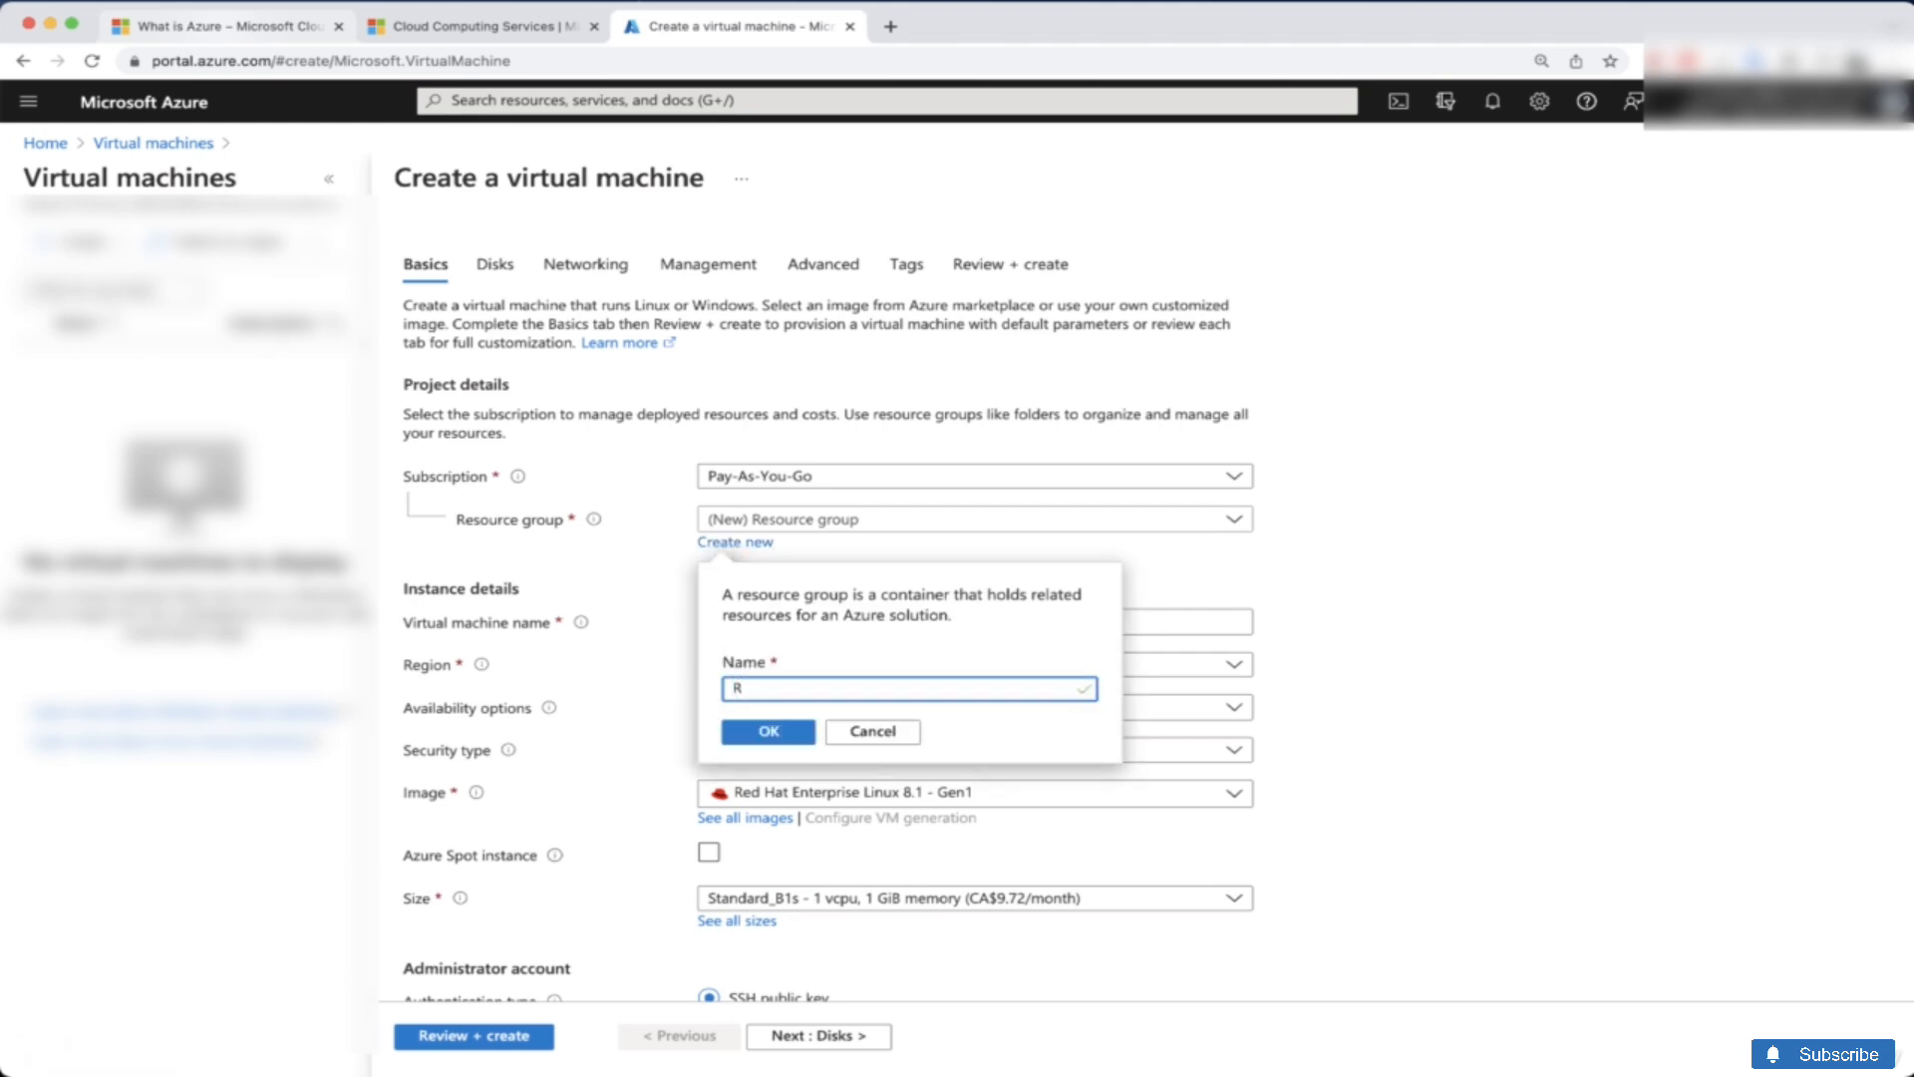
{"action": "type", "text": "HCSA"}
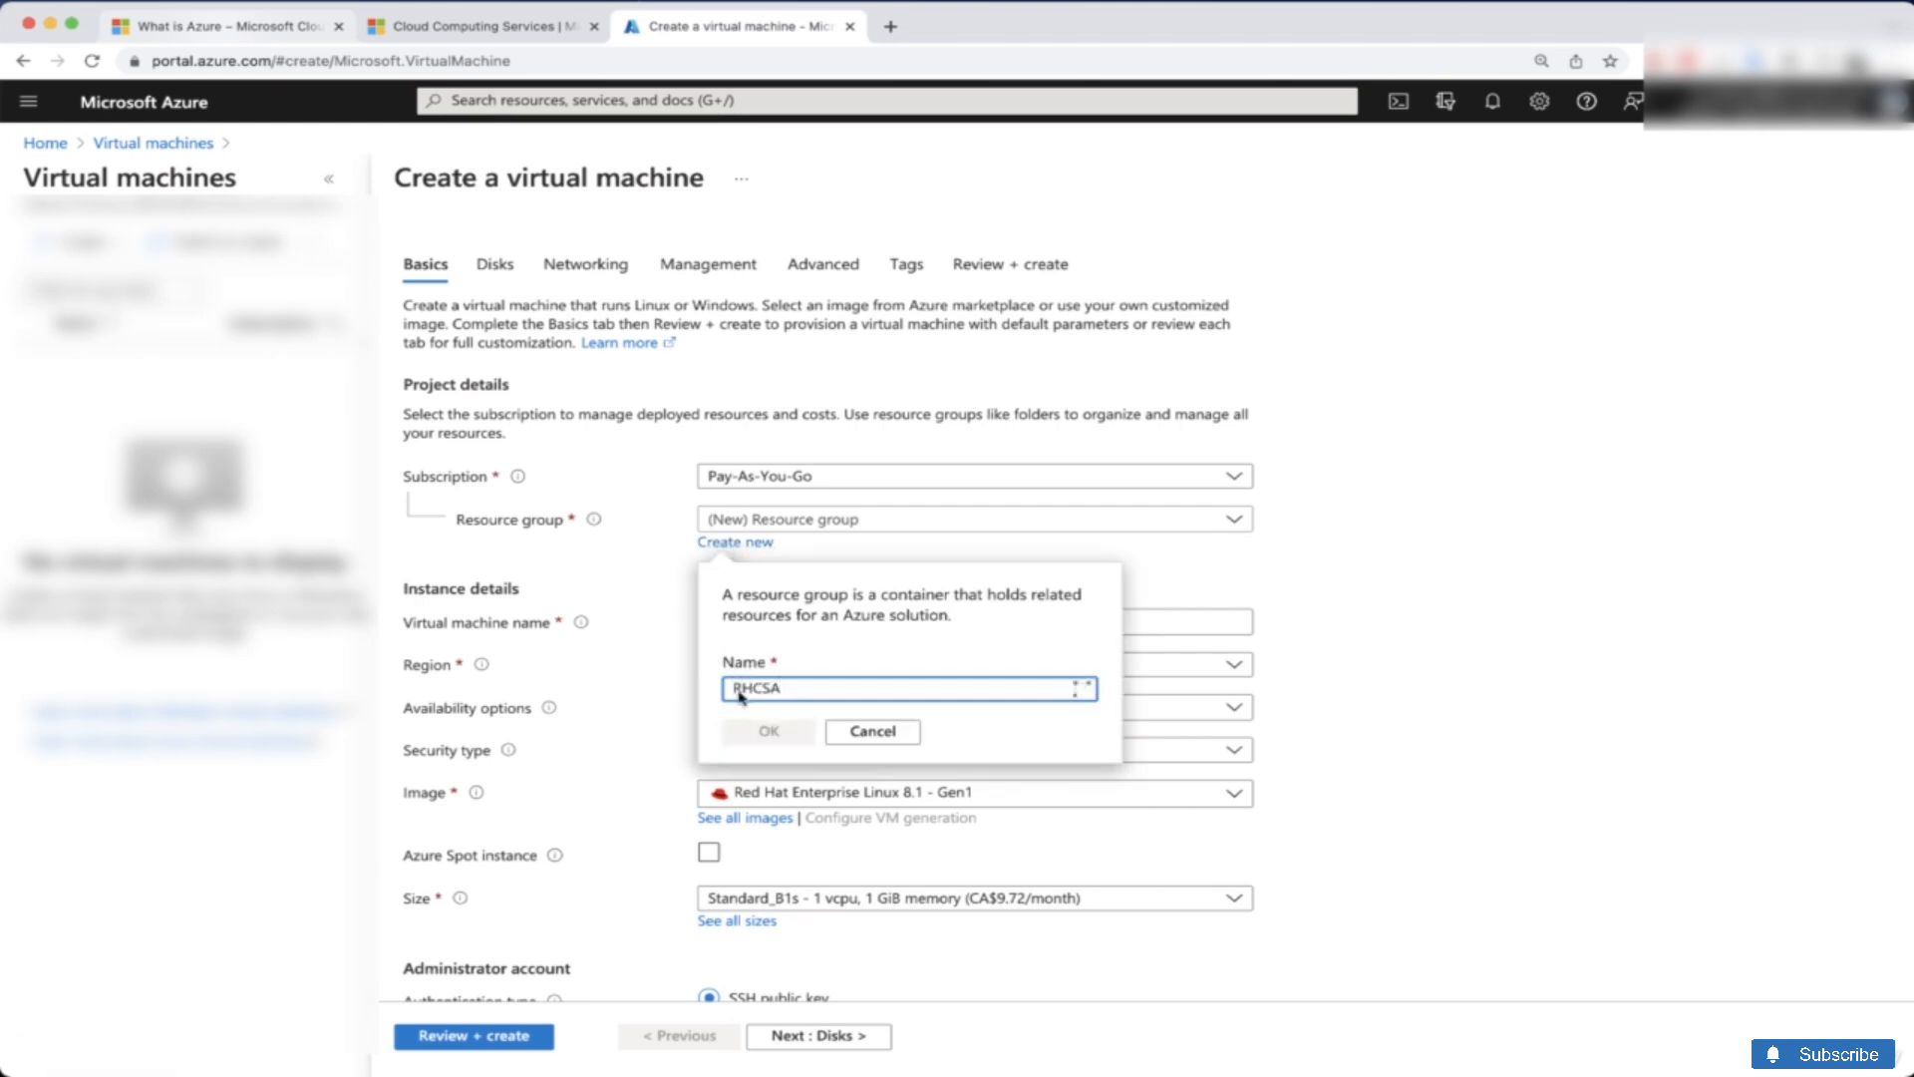
{"action": "left_click", "coordinate": [769, 733]}
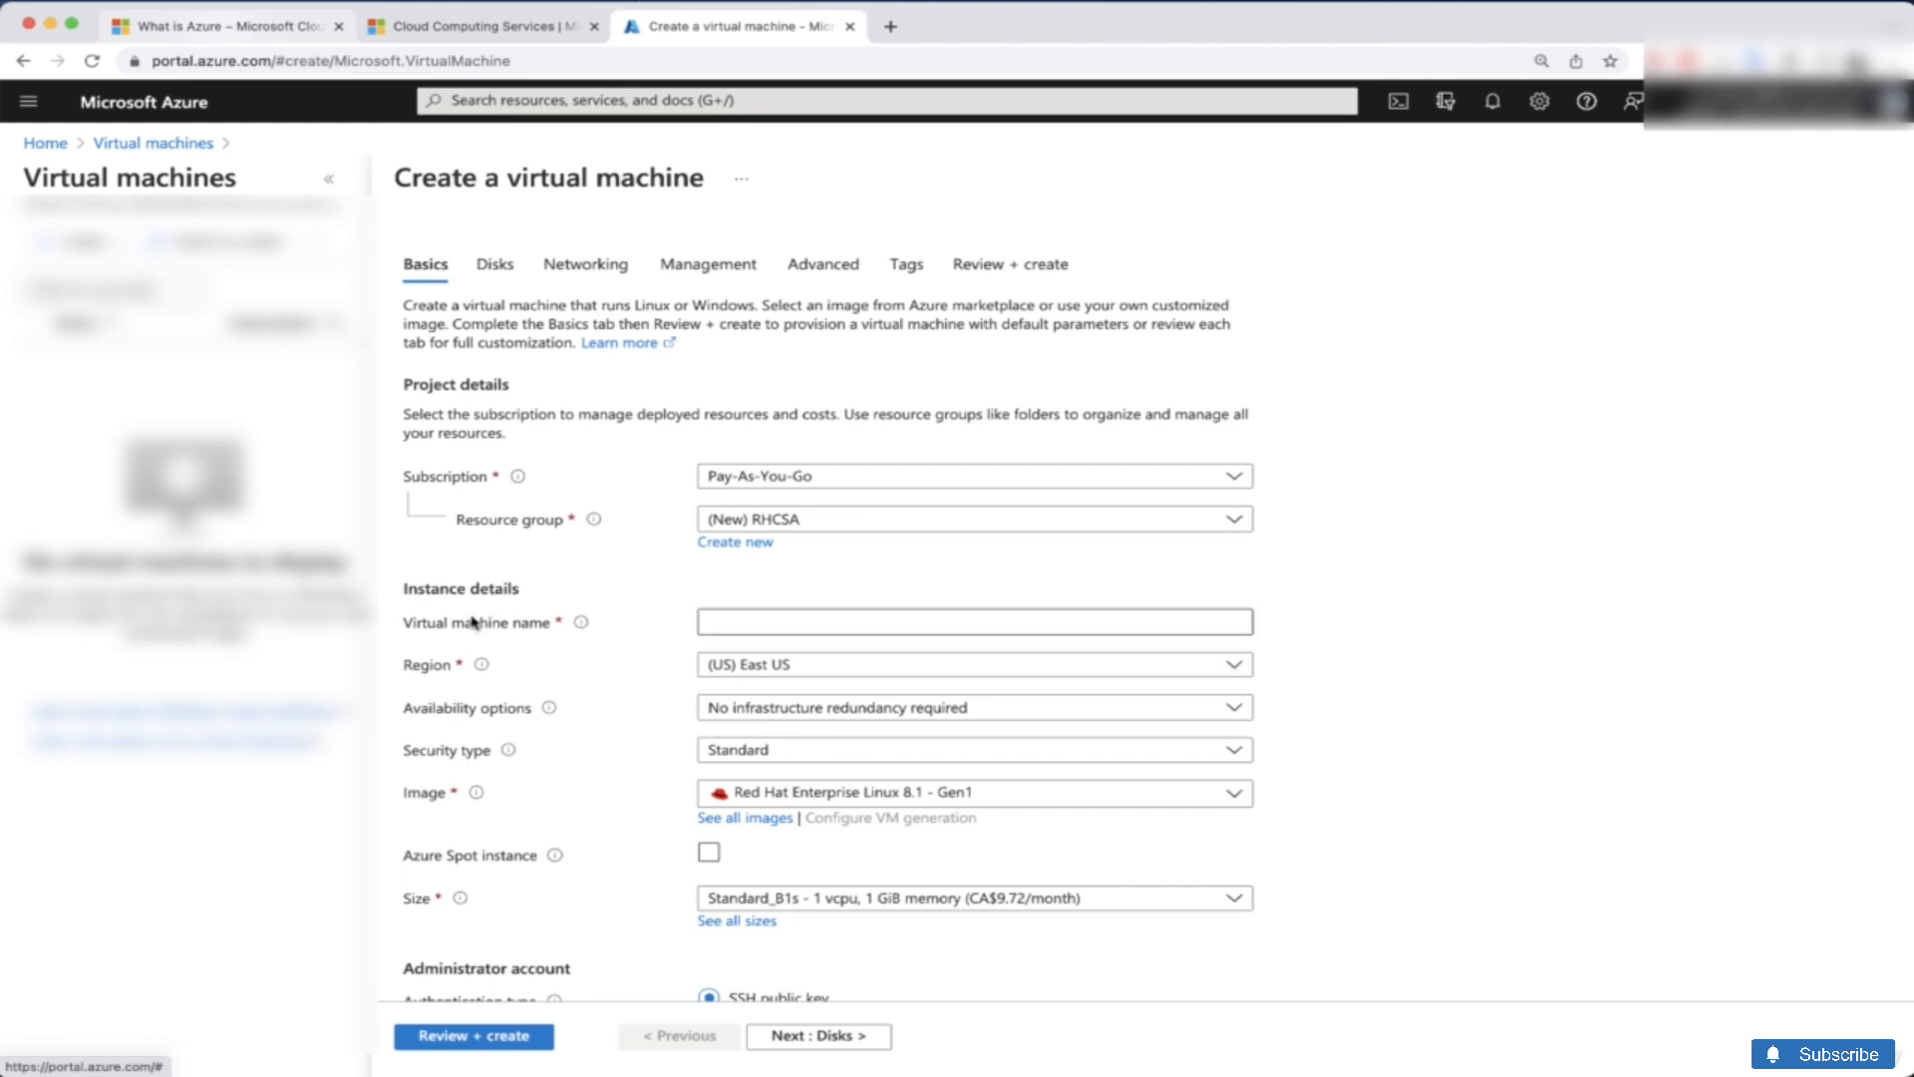
Step: Name the virtual machine RHEL8 and choose (US) East US as its region
{"action": "left_click", "coordinate": [729, 624]}
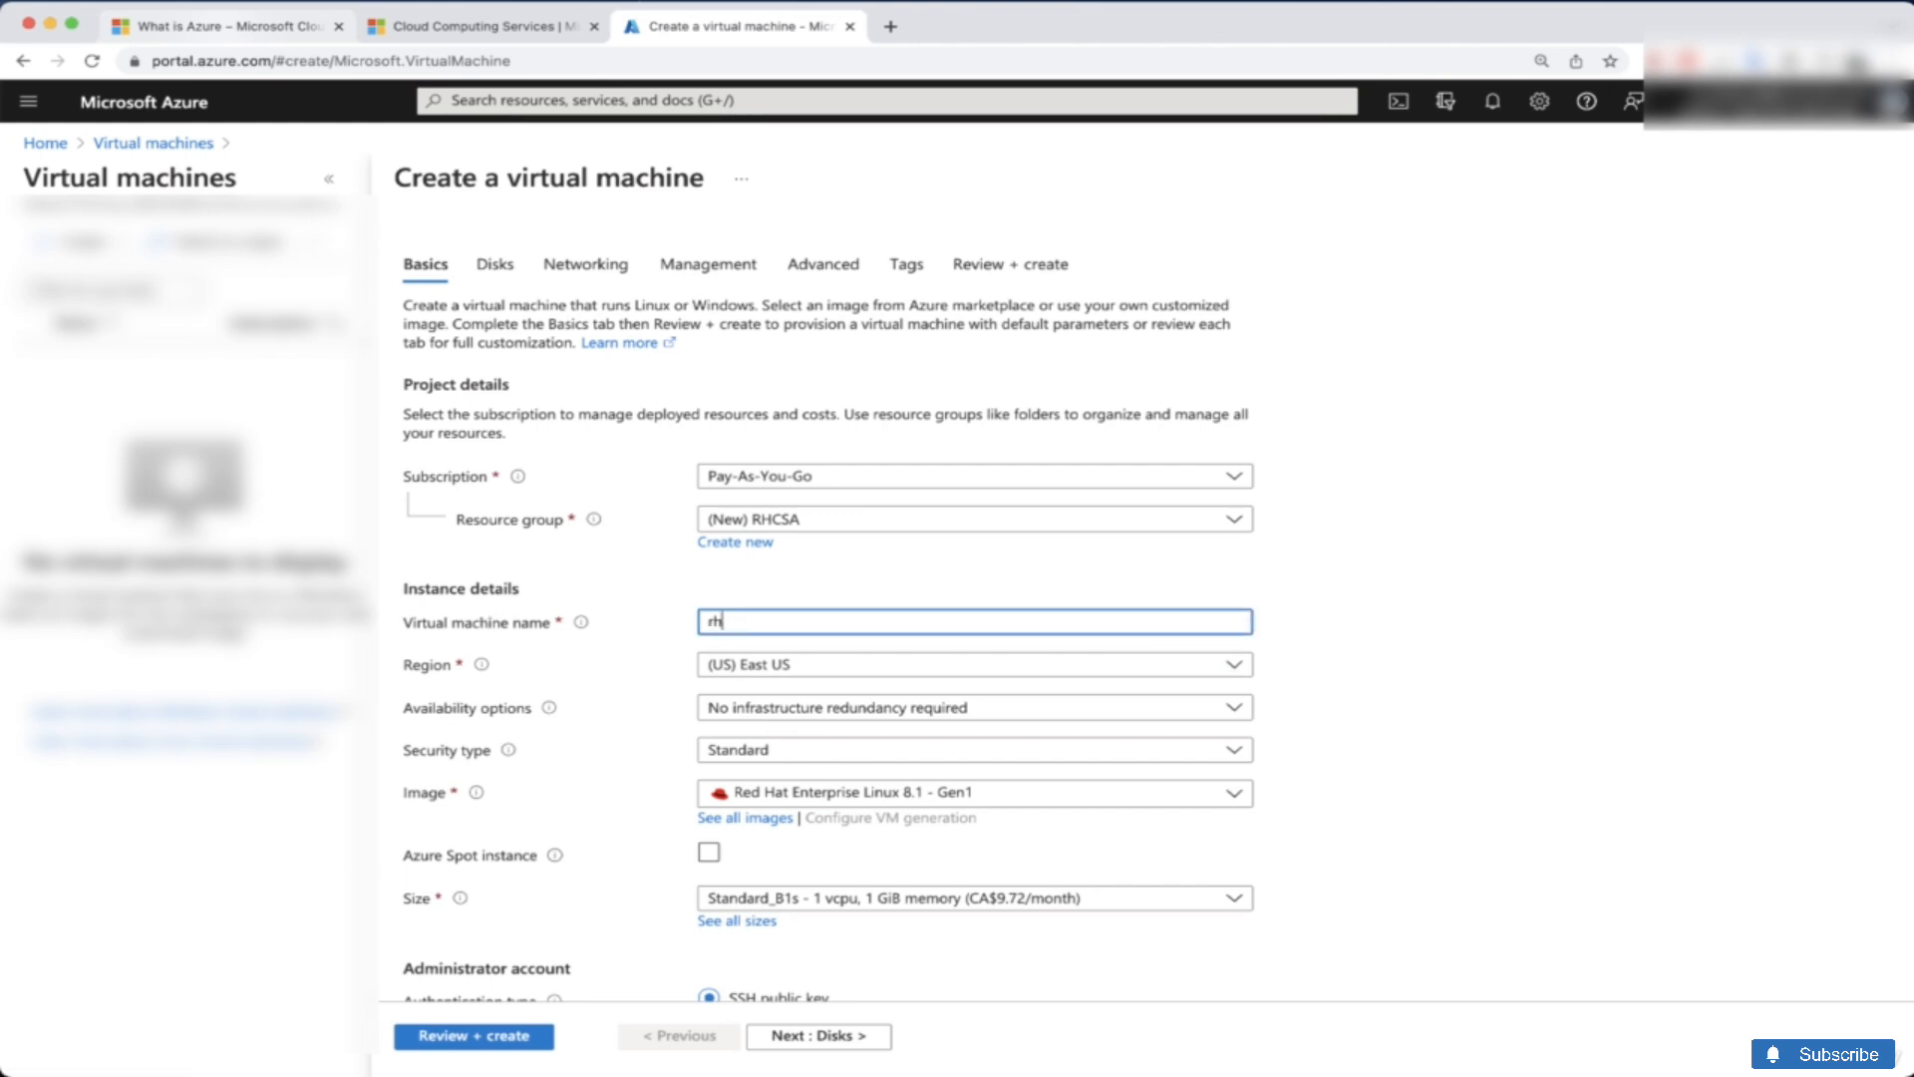
{"action": "type", "text": "RHEL8"}
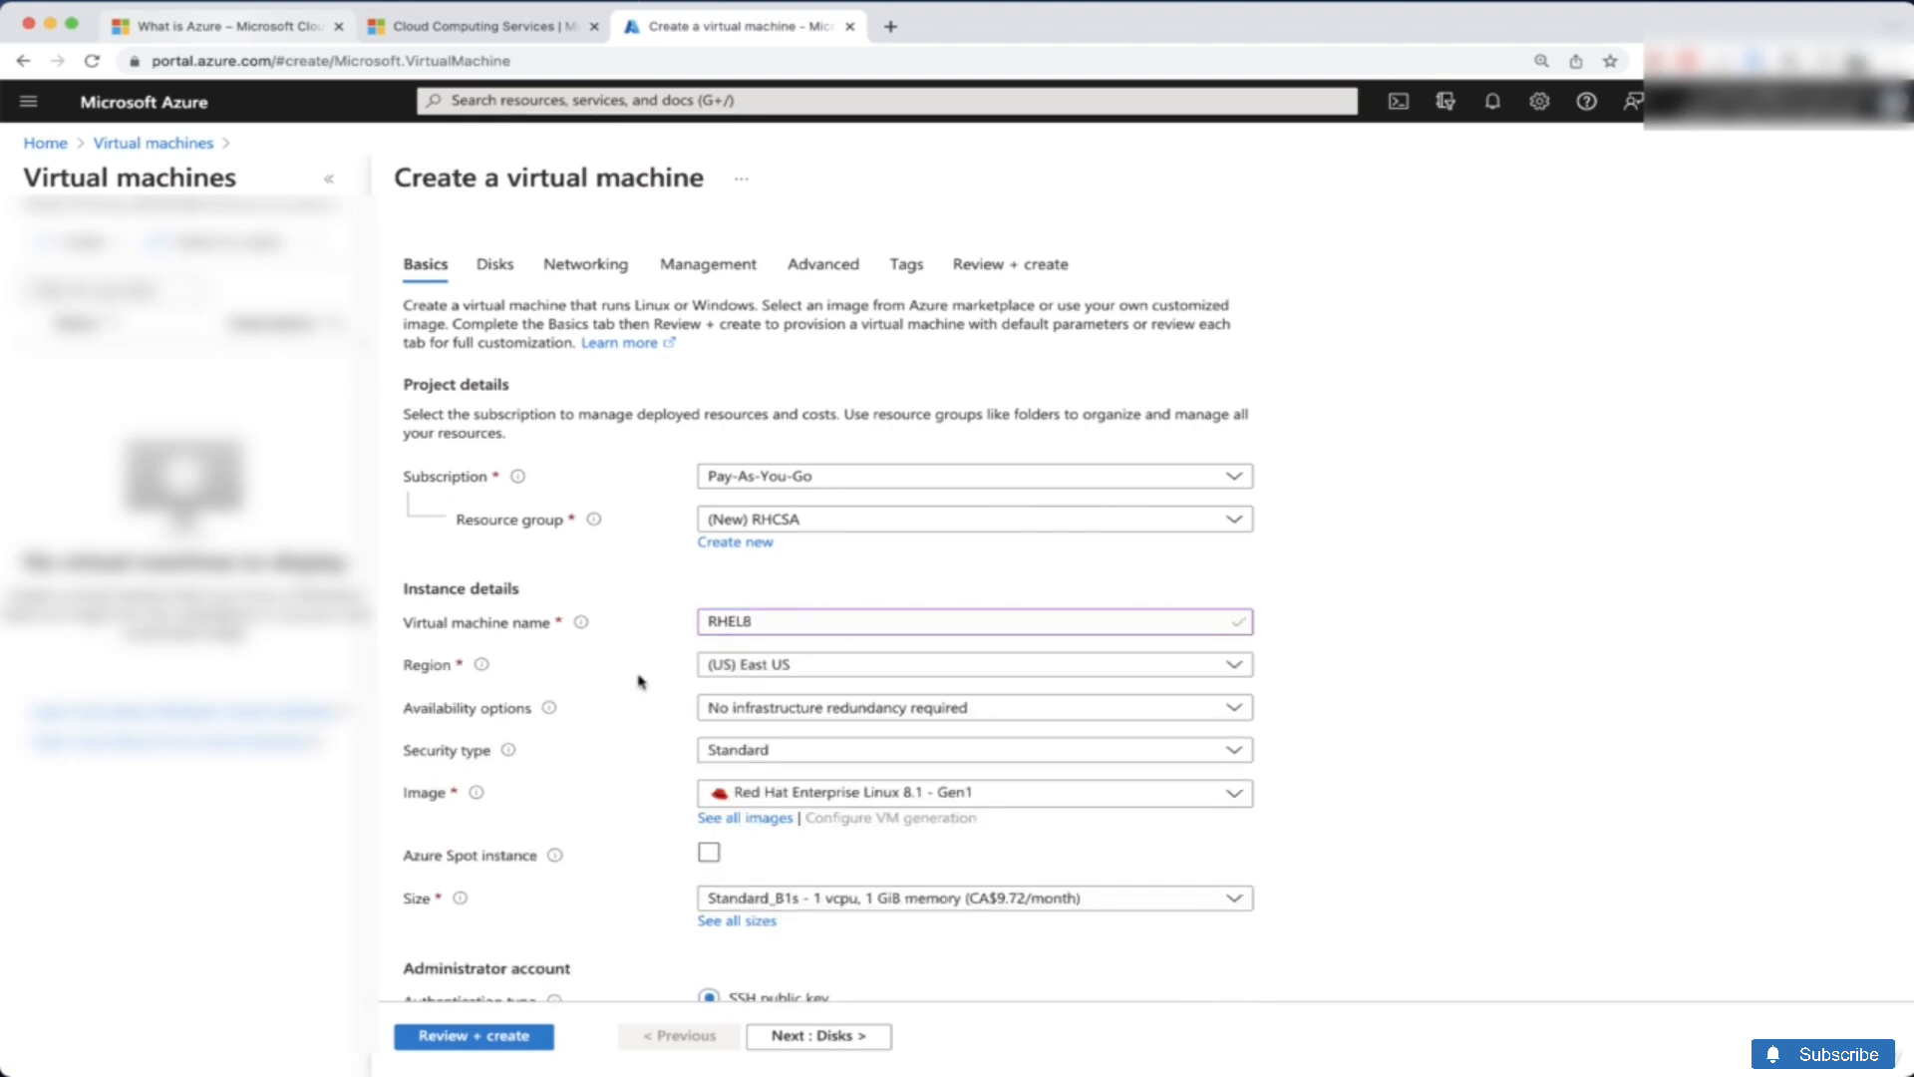
{"action": "scroll", "coordinate": [1372, 577], "scroll_direction": "down", "scroll_amount": 2}
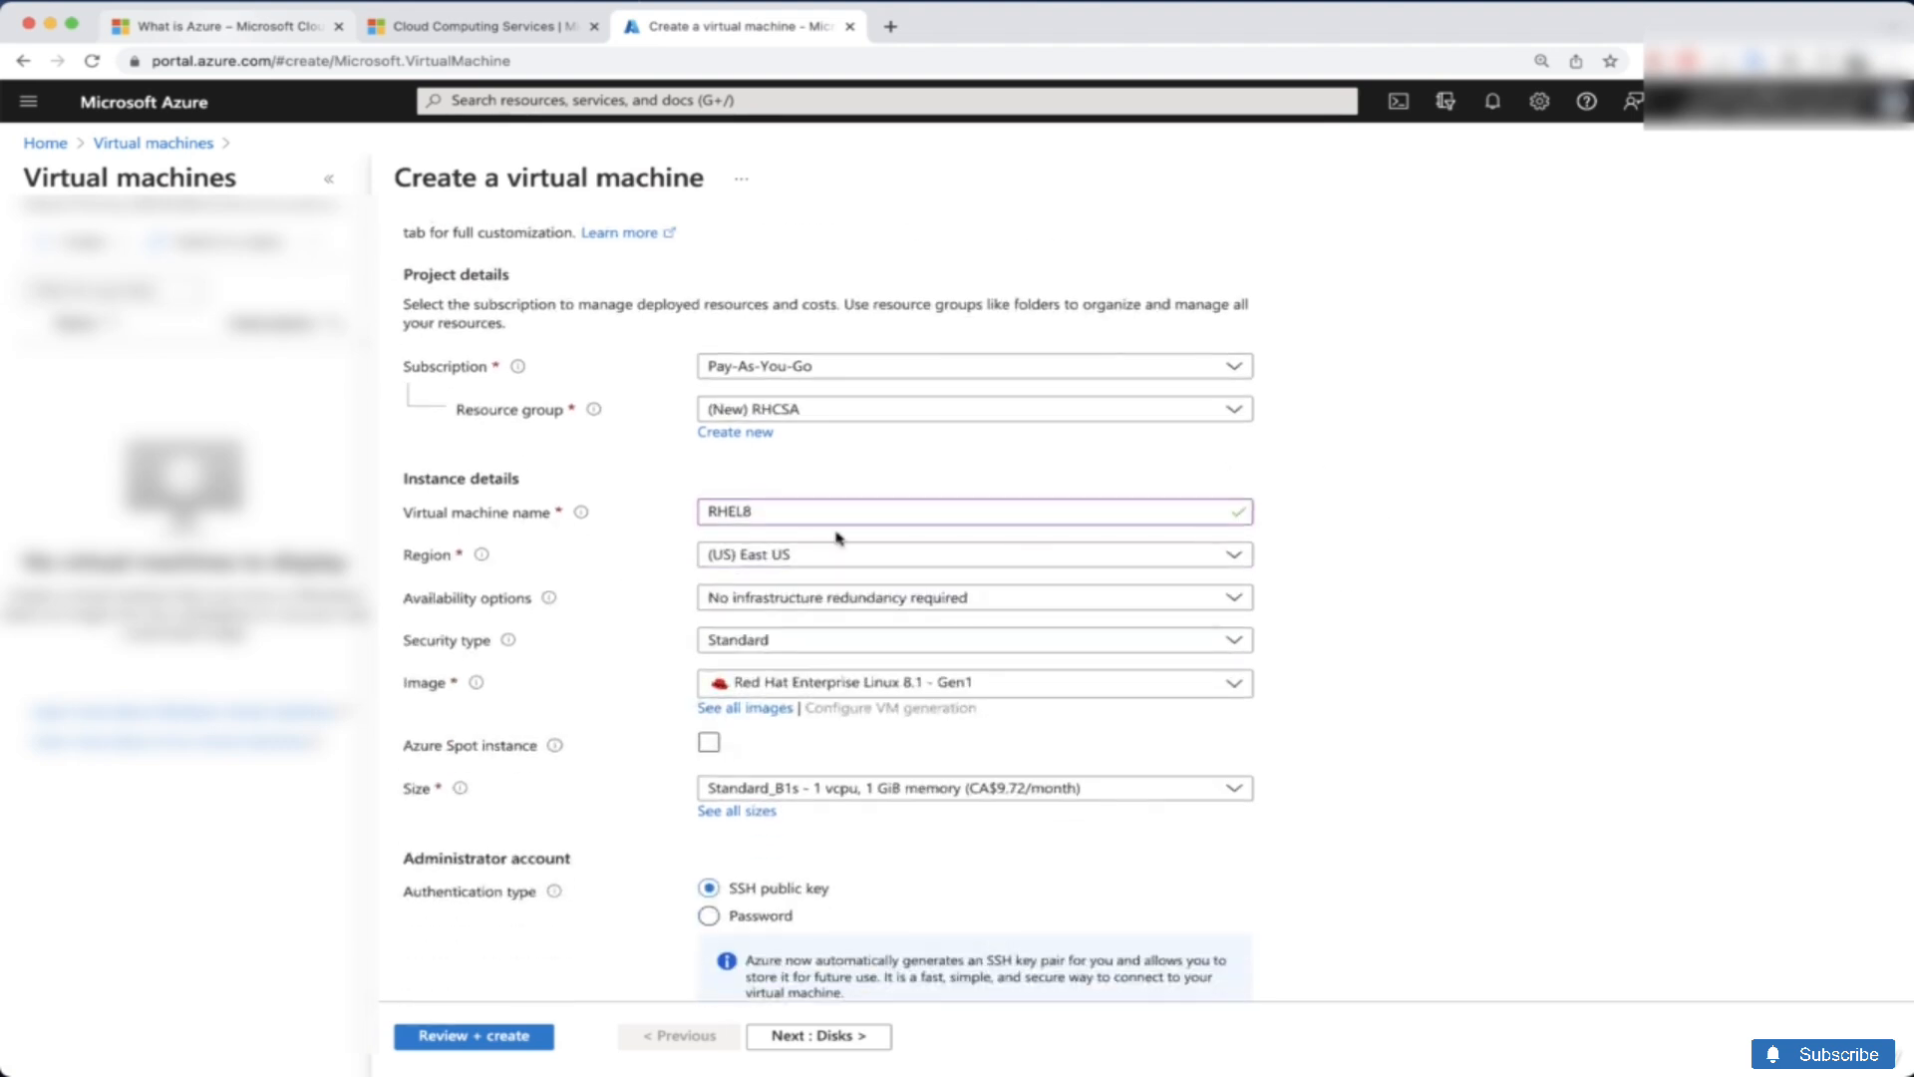
{"action": "left_click", "coordinate": [768, 556]}
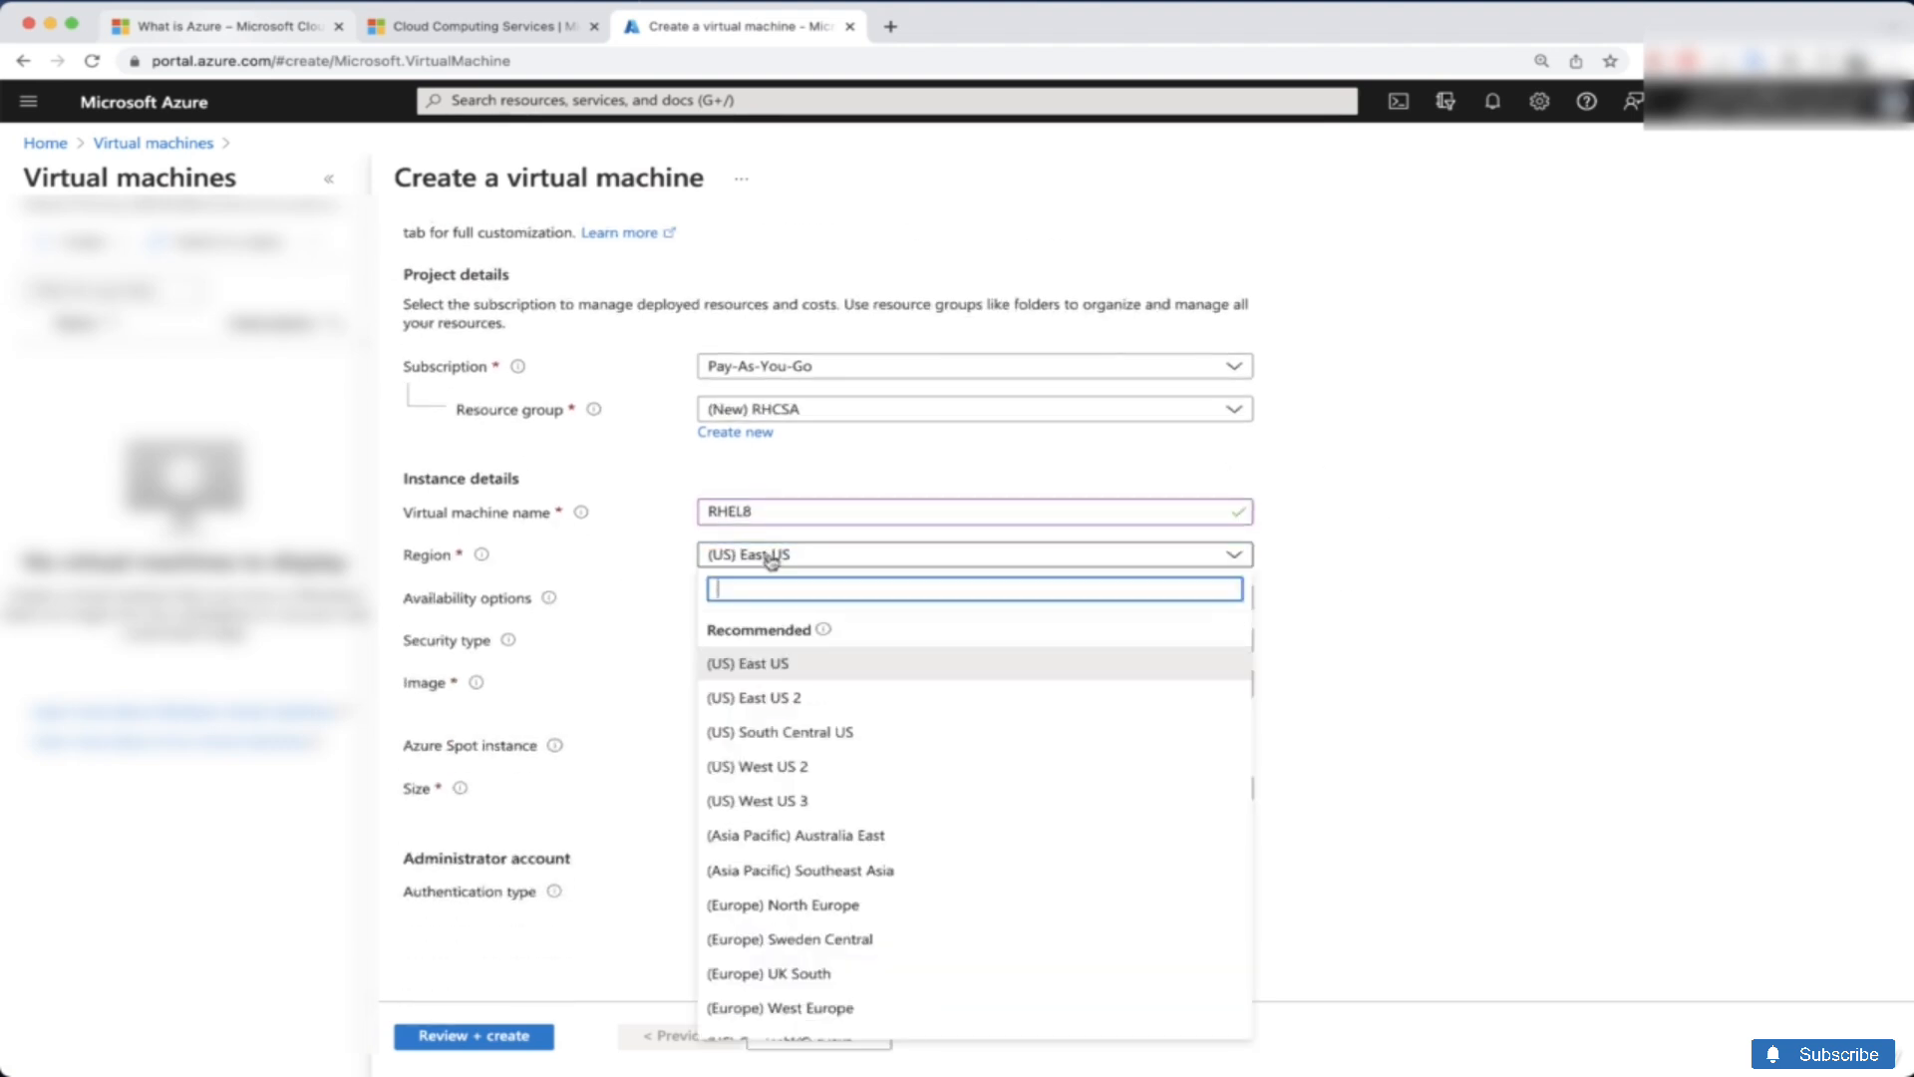
{"action": "left_click", "coordinate": [748, 666]}
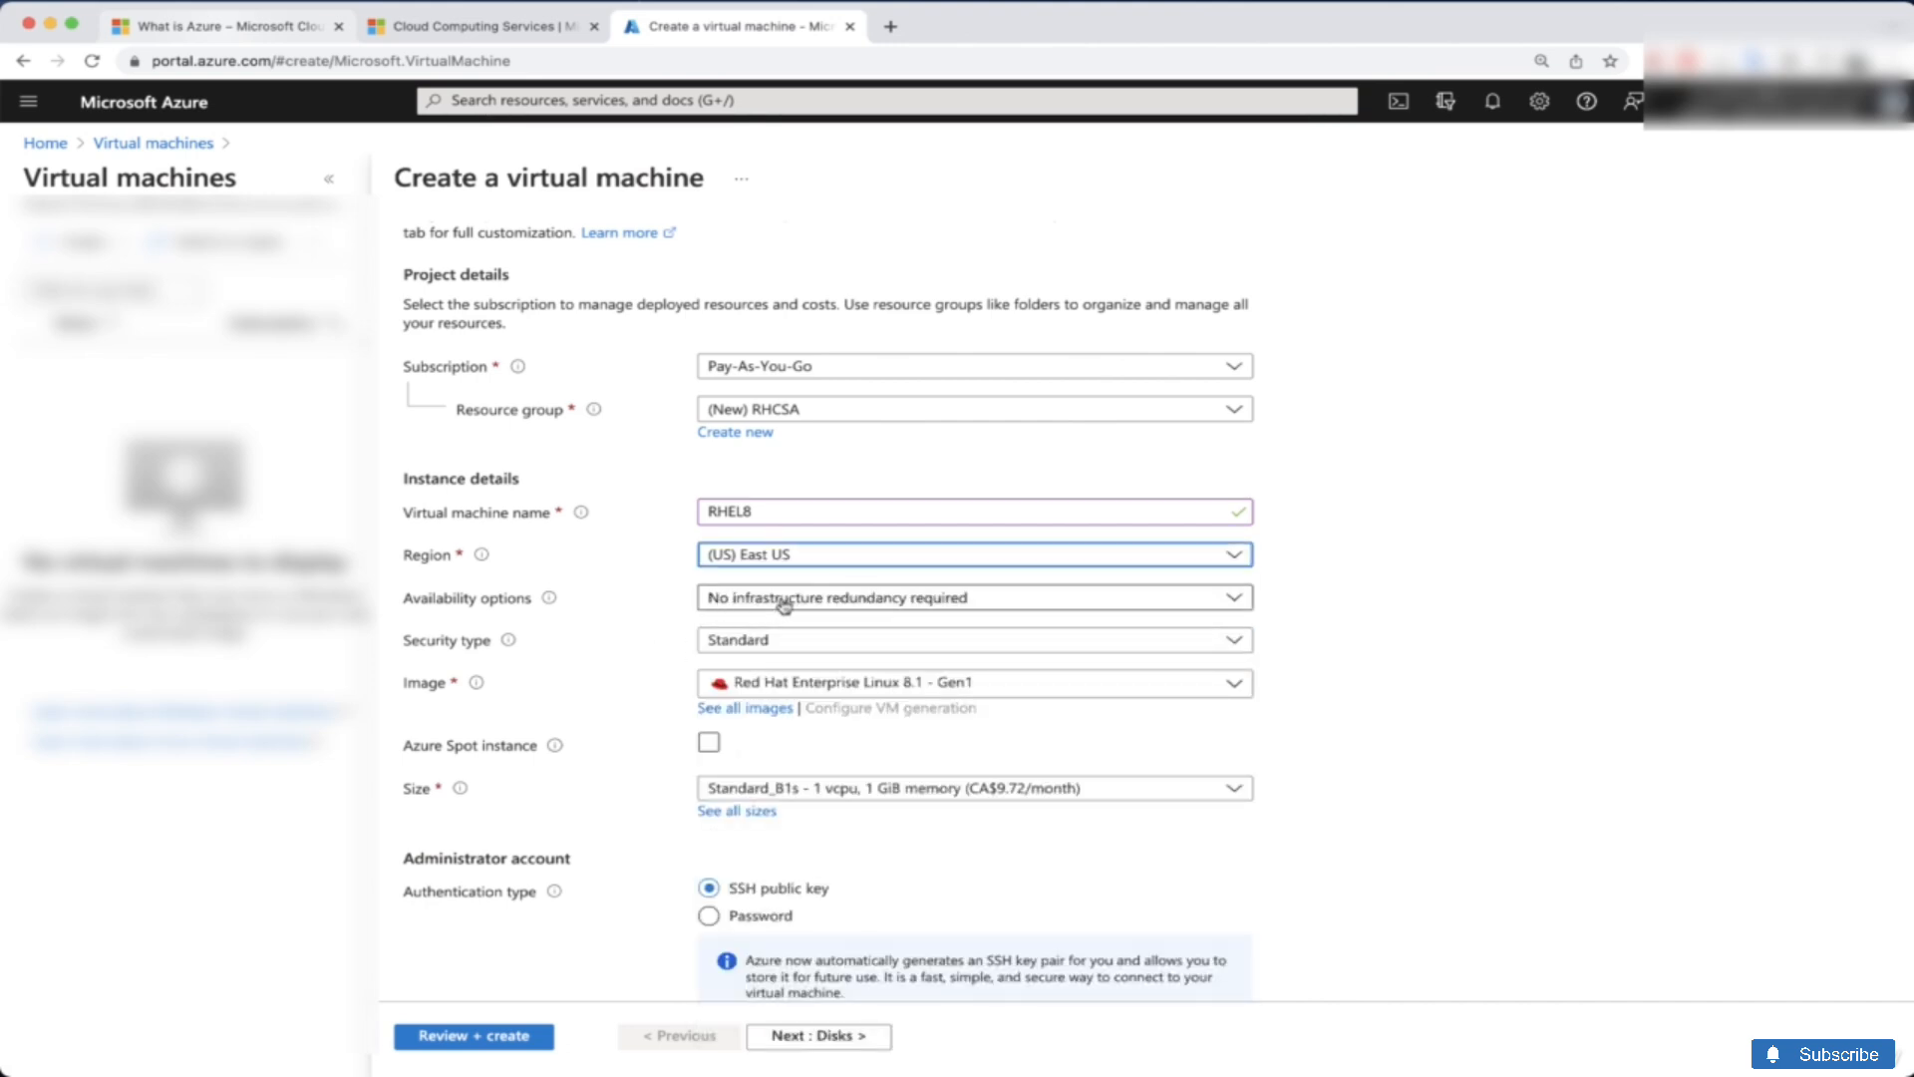
Step: Select the Red Hat Enterprise Linux 8.1 - Gen 1 image from the Marketplace for the virtual machine
{"action": "scroll", "coordinate": [658, 610], "scroll_direction": "down", "scroll_amount": 2}
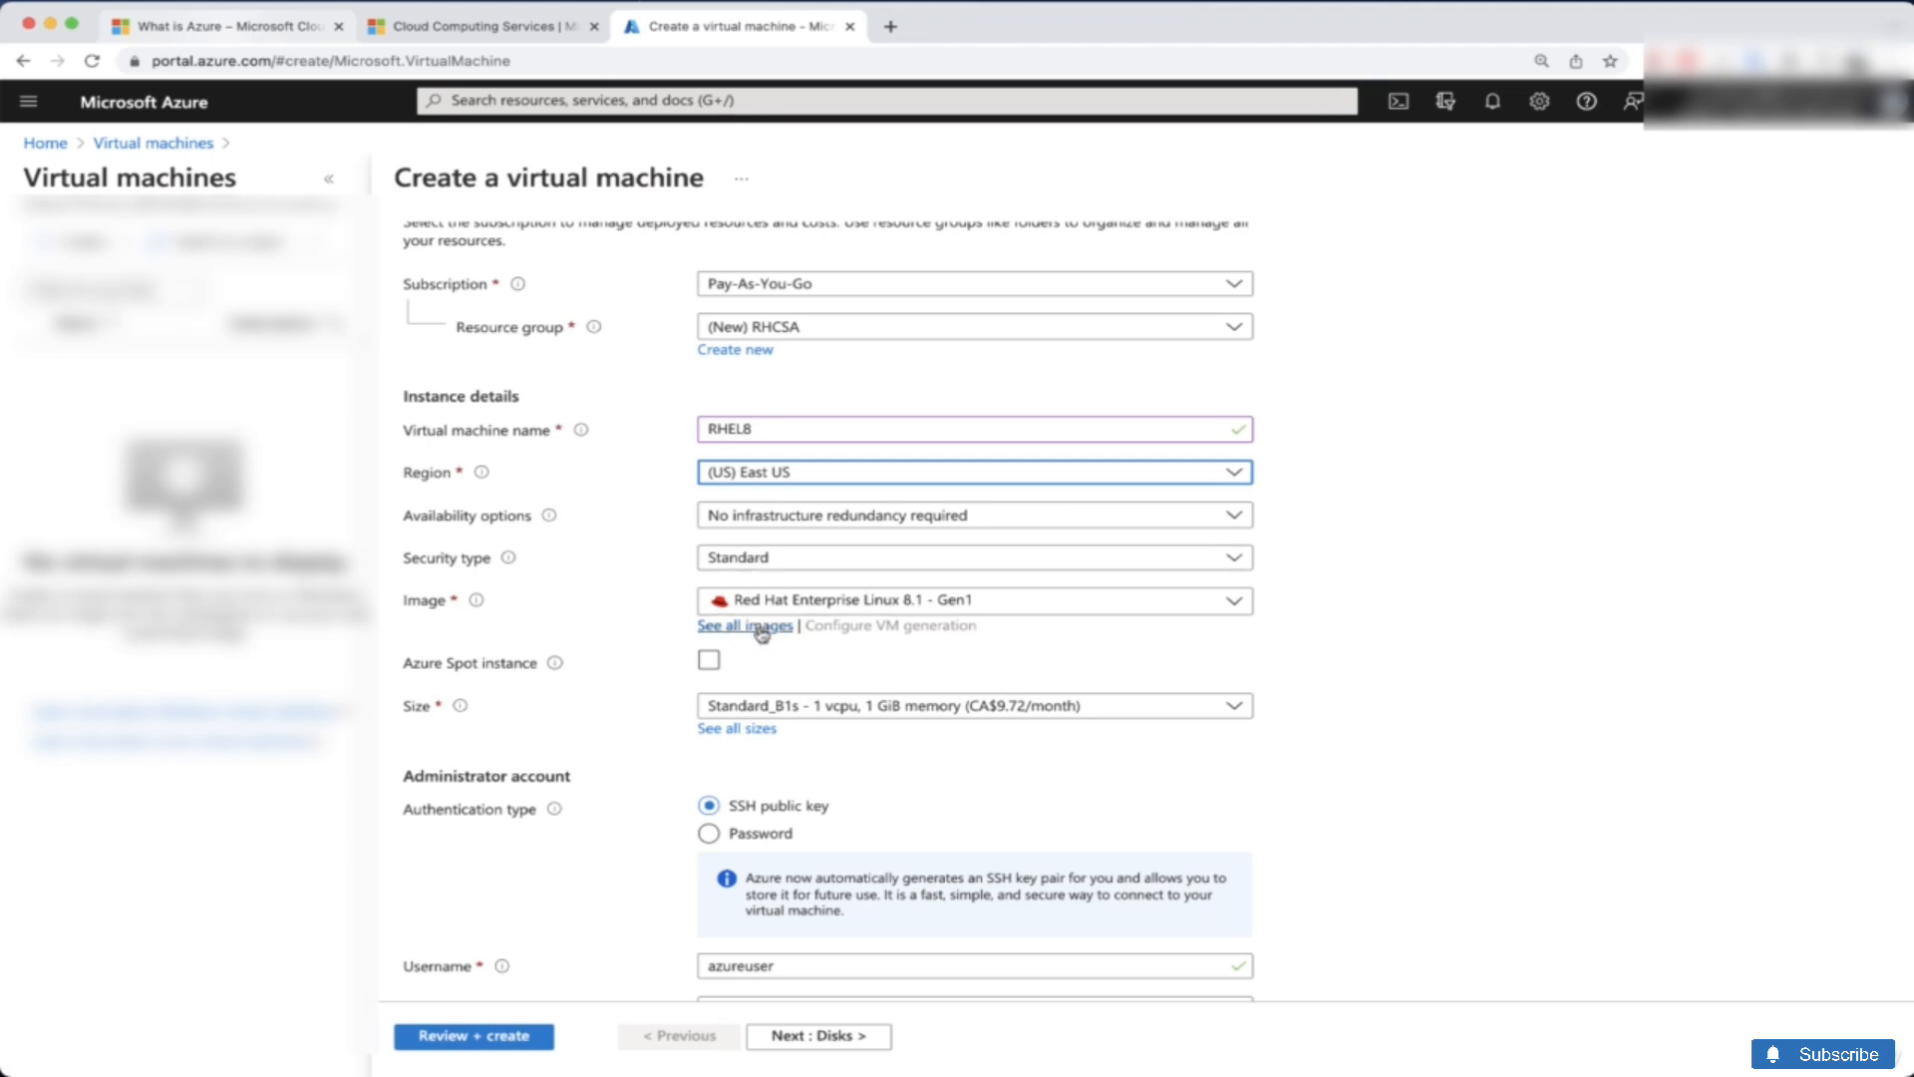
{"action": "left_click", "coordinate": [761, 626]}
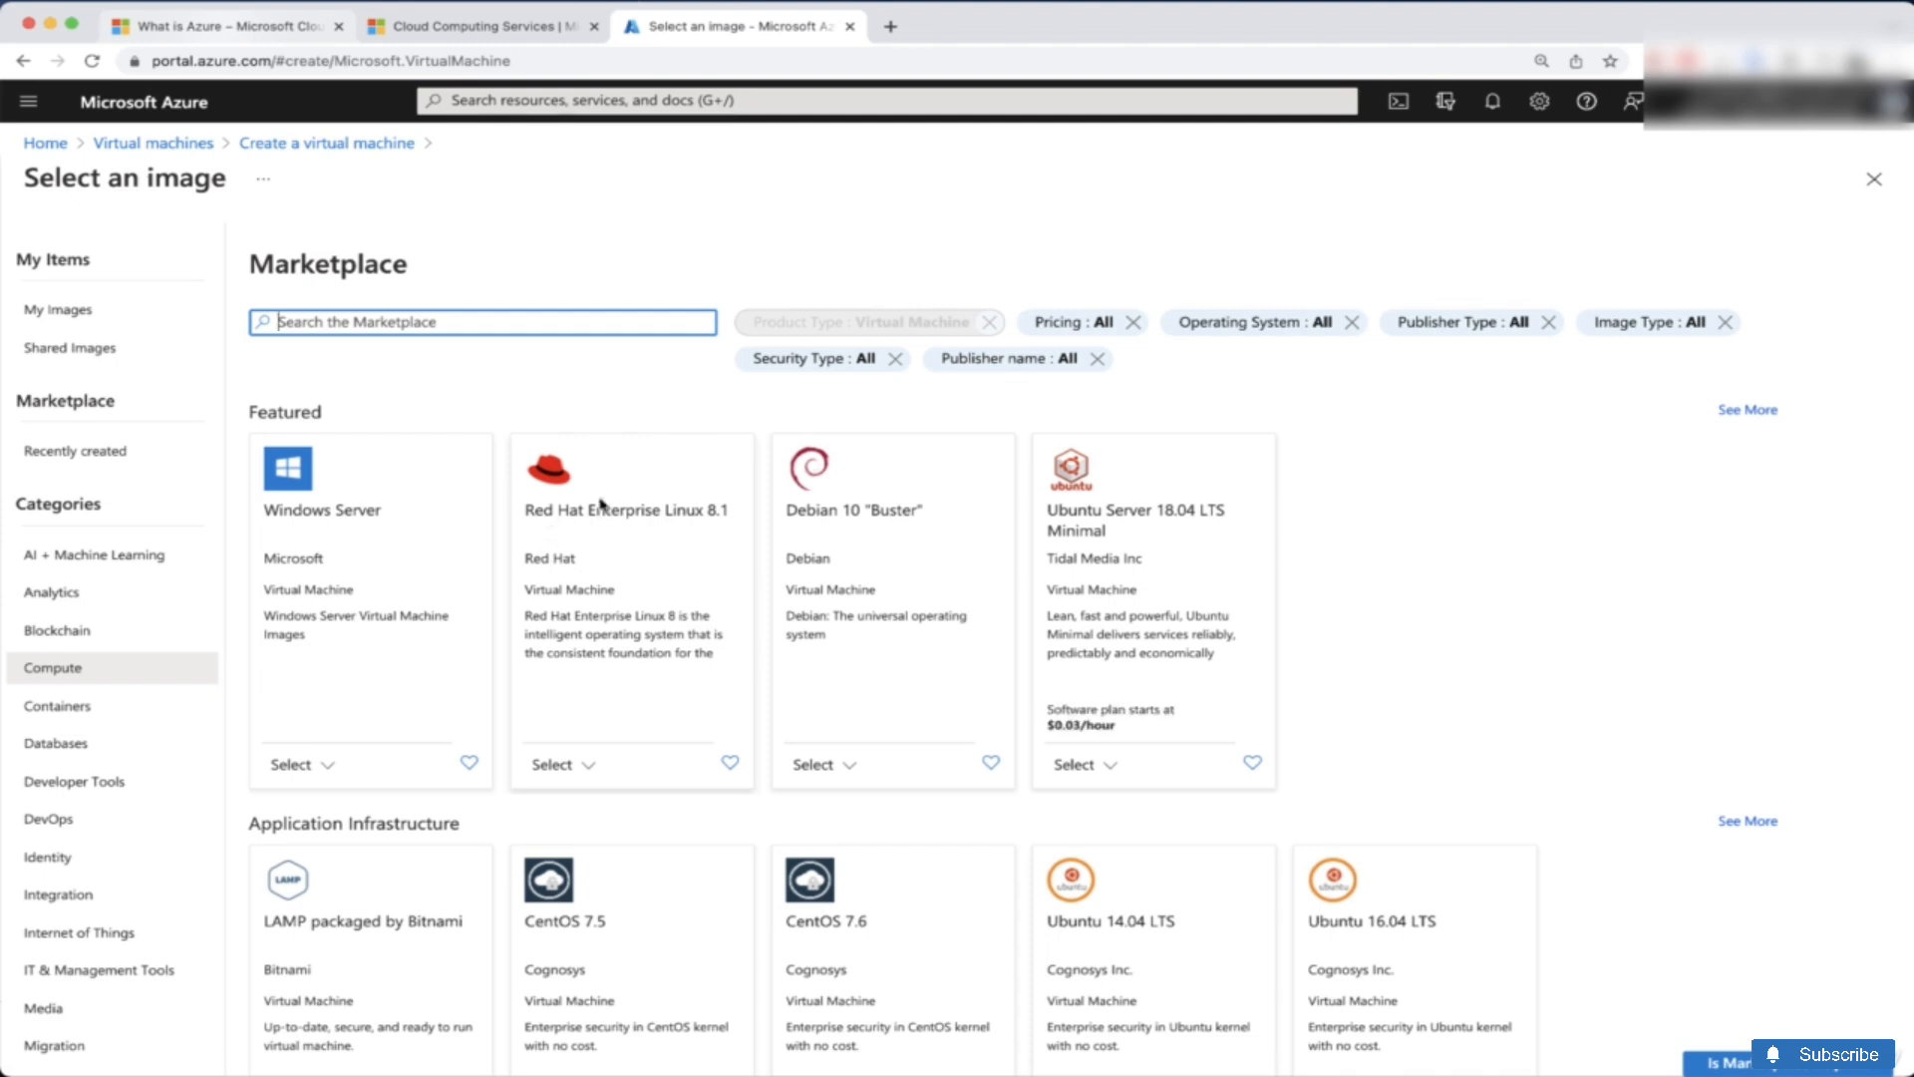
{"action": "left_click", "coordinate": [559, 774]}
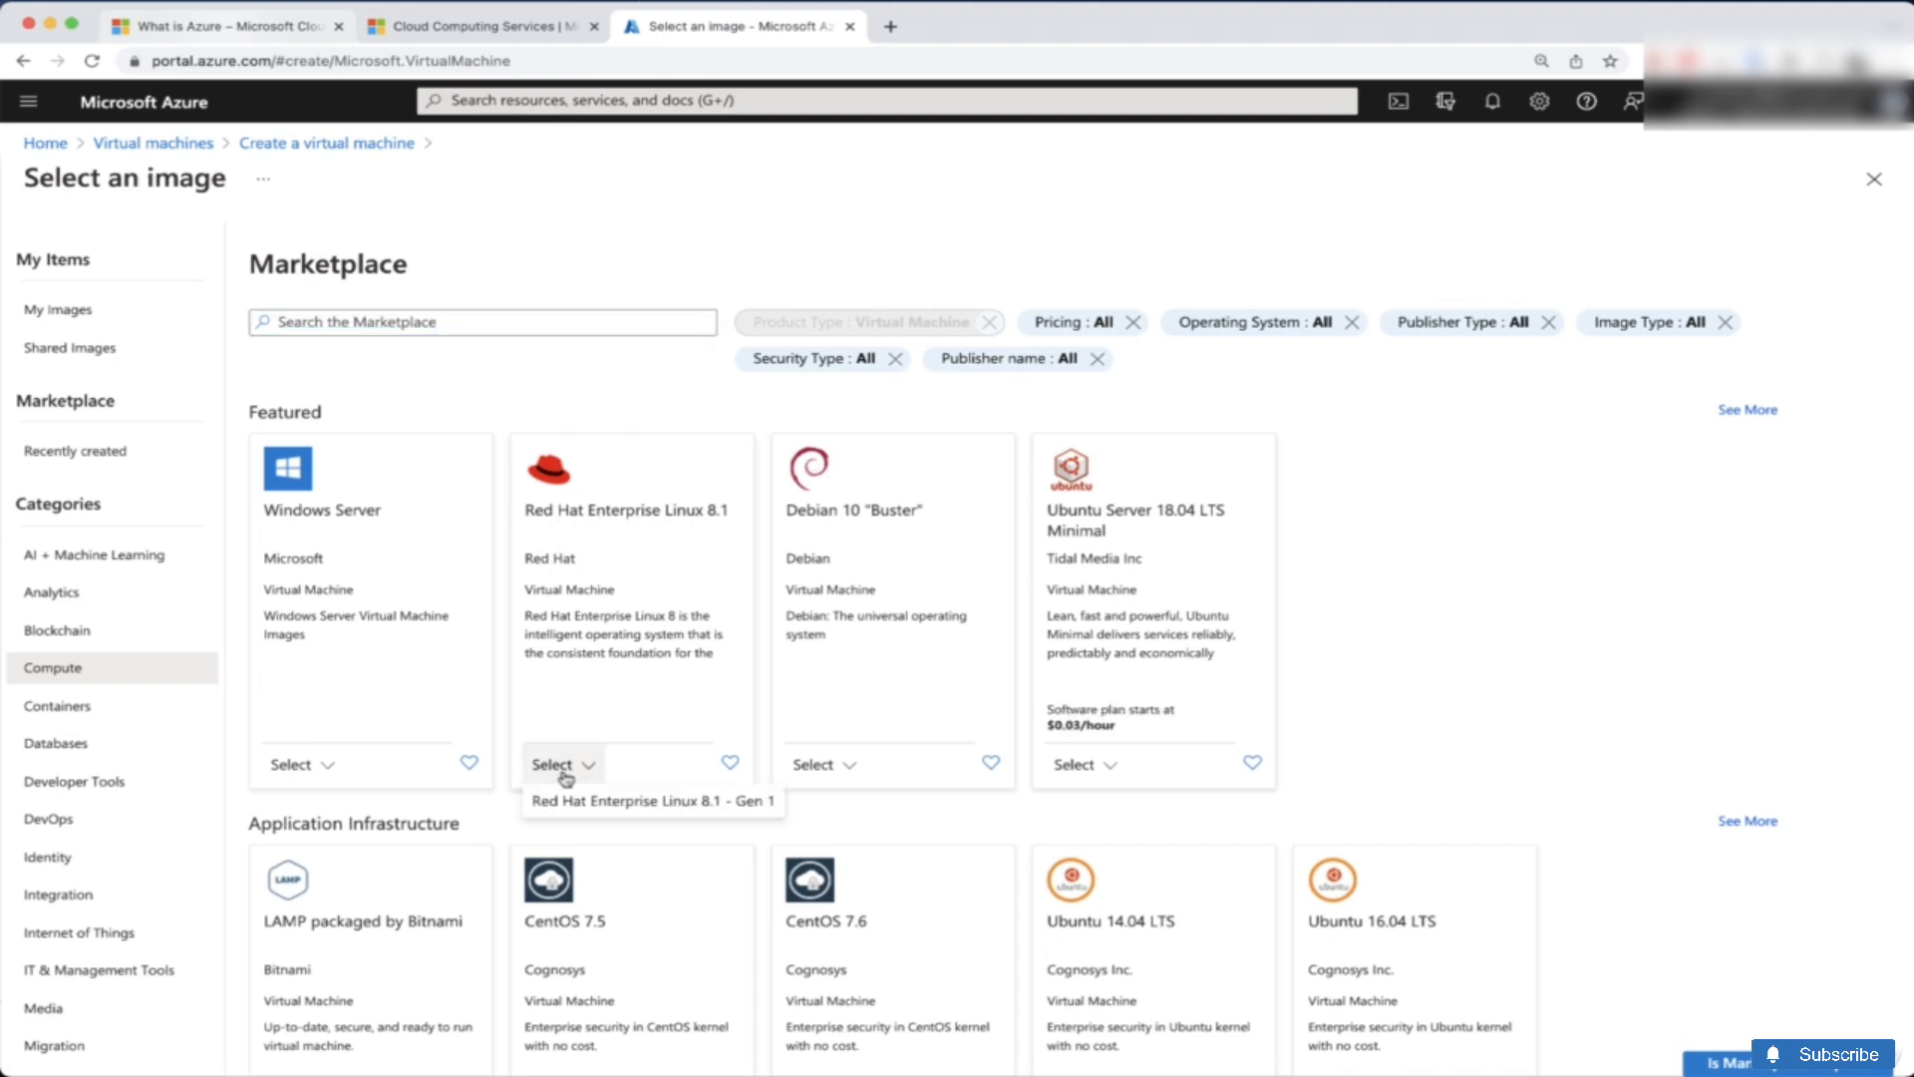
{"action": "left_click", "coordinate": [568, 800]}
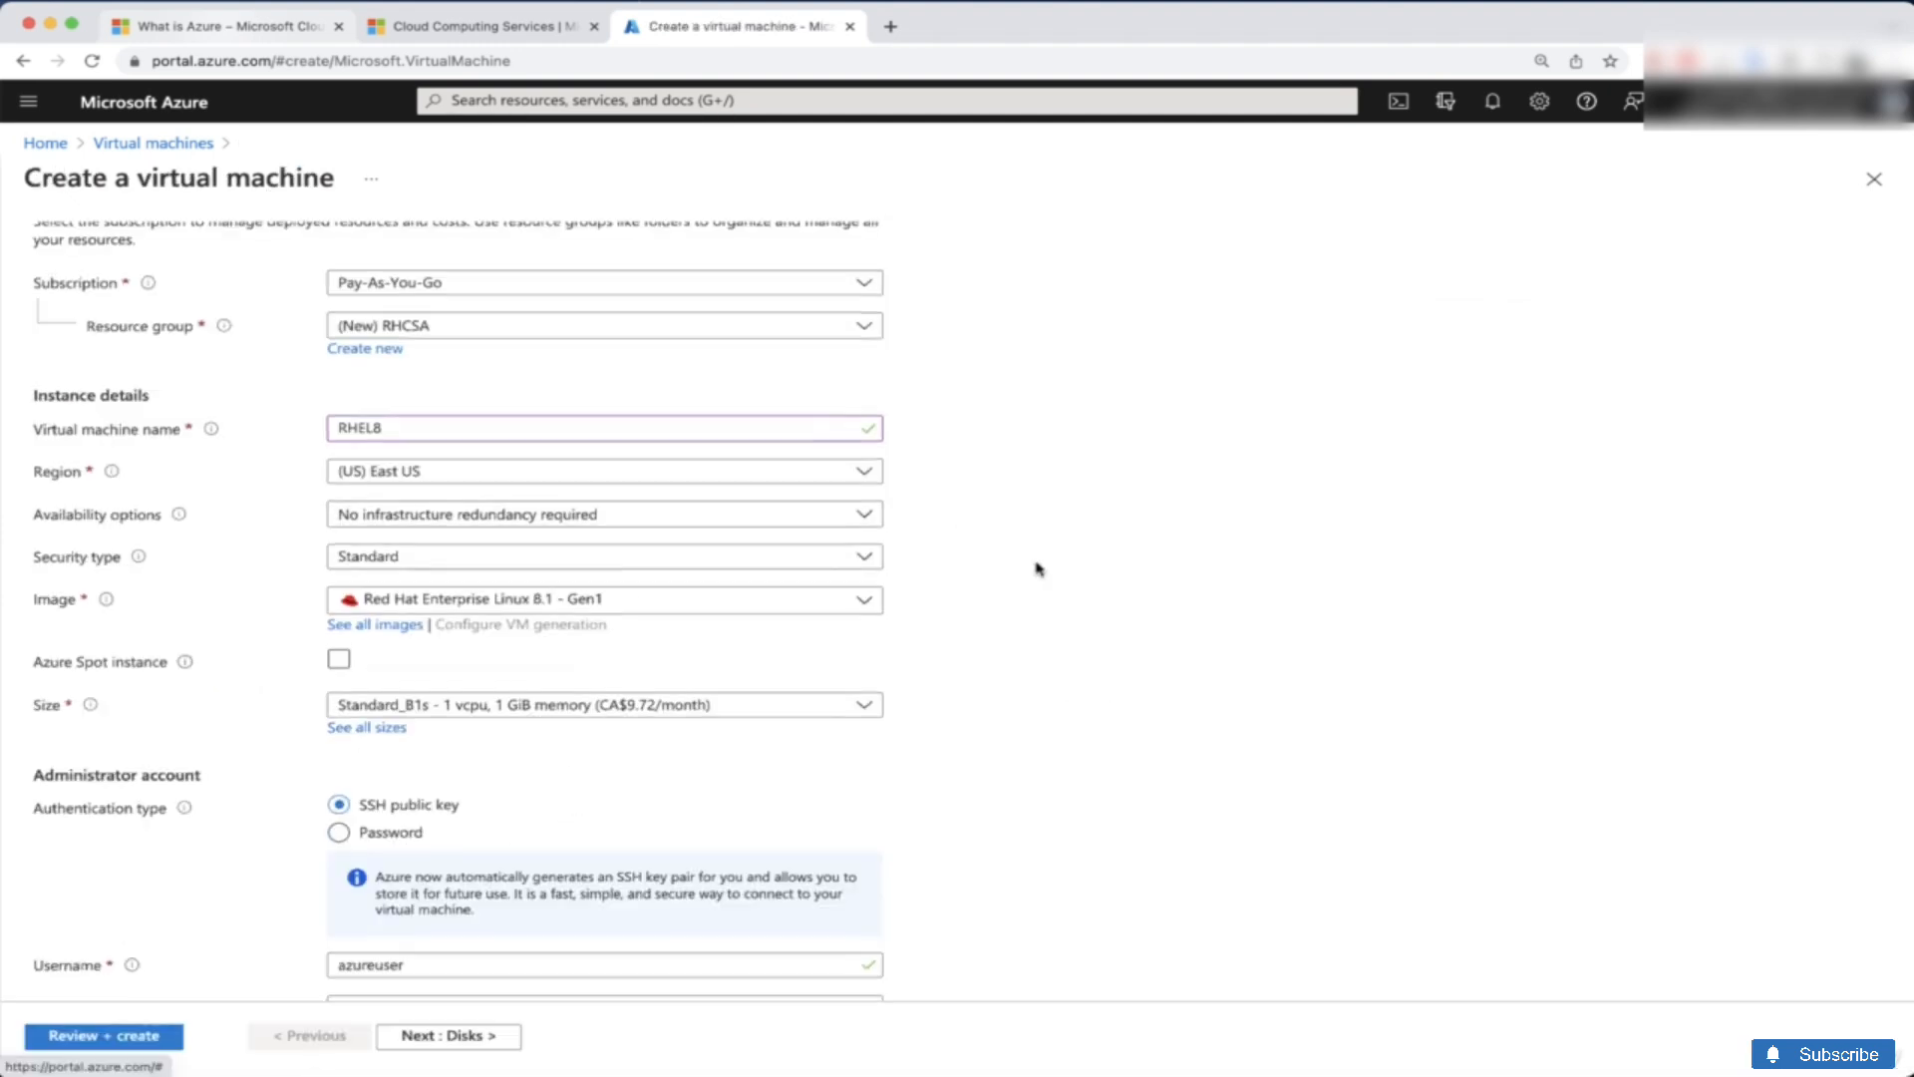
Step: Sort the full list of VM sizes by monthly cost and select the B2s size
{"action": "scroll", "coordinate": [1036, 568], "scroll_direction": "down", "scroll_amount": 2}
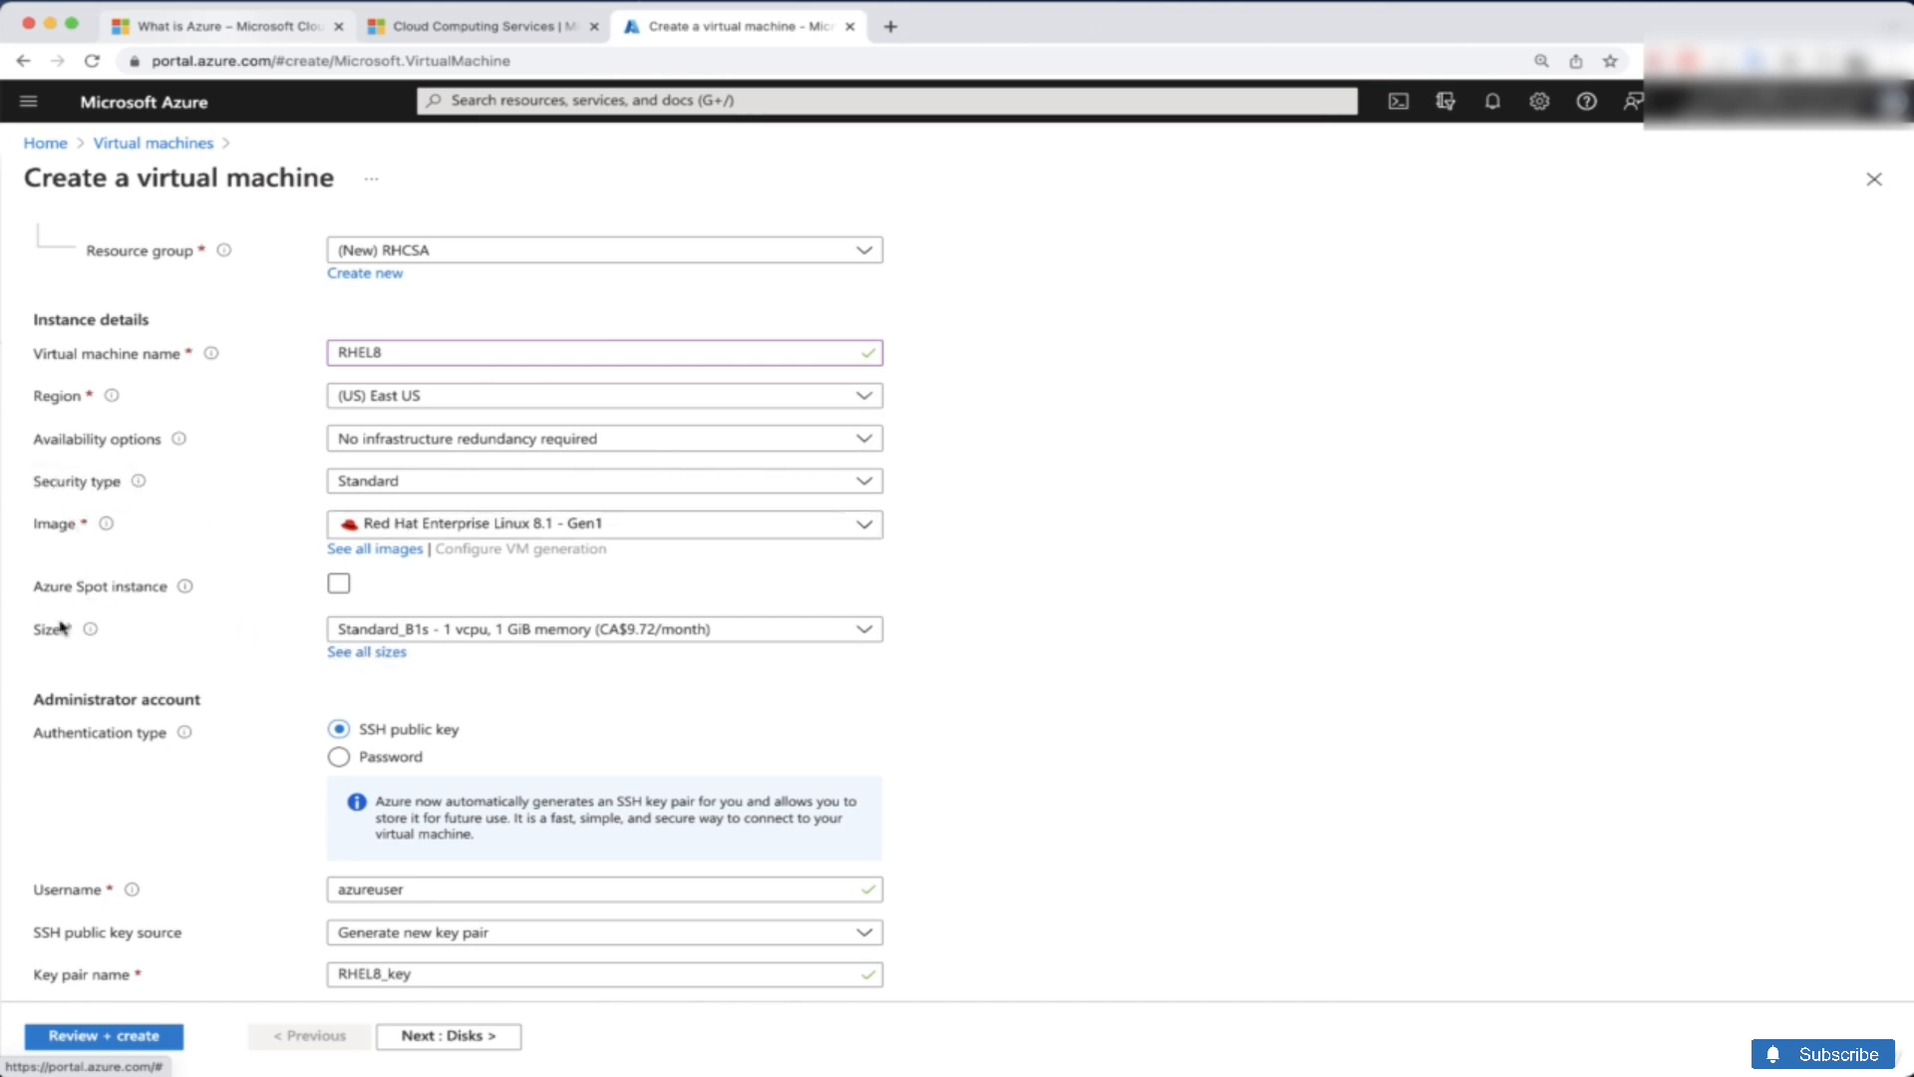
{"action": "left_click", "coordinate": [397, 653]}
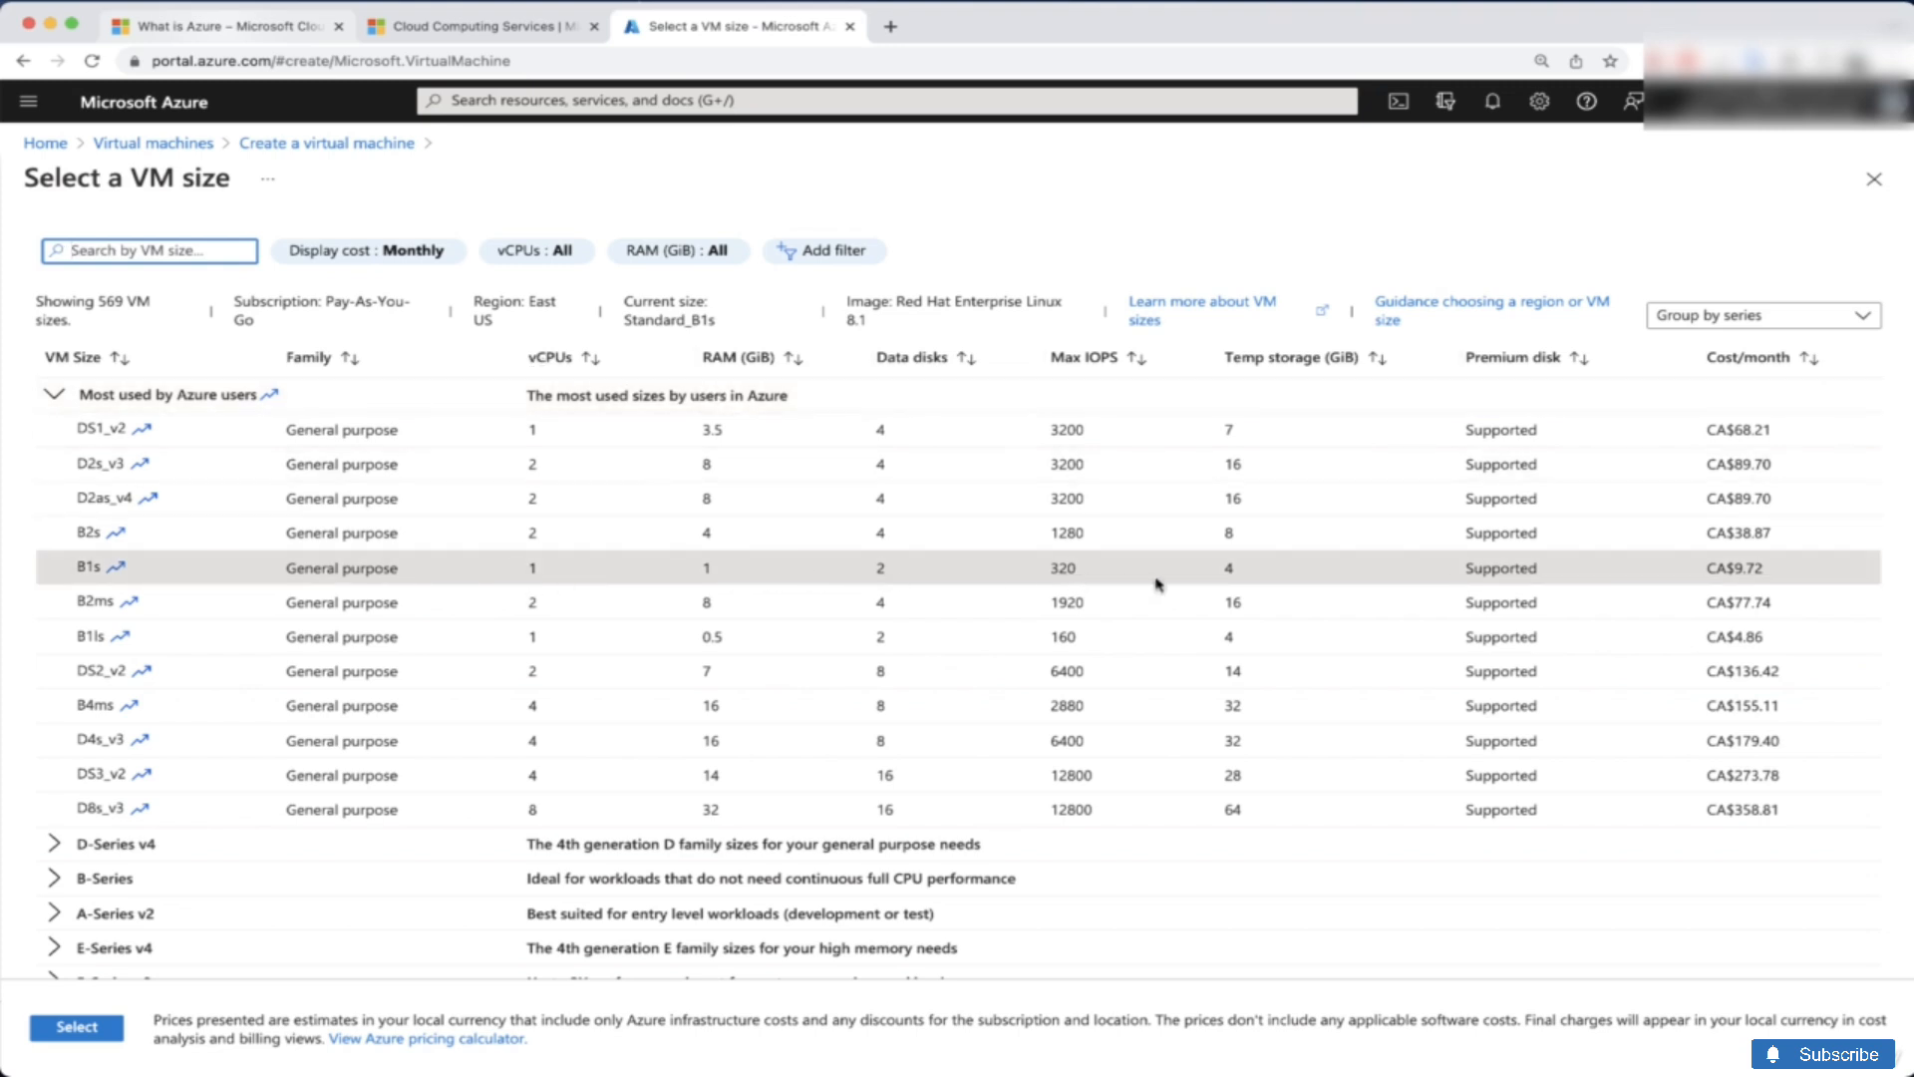
{"action": "left_click", "coordinate": [1763, 361]}
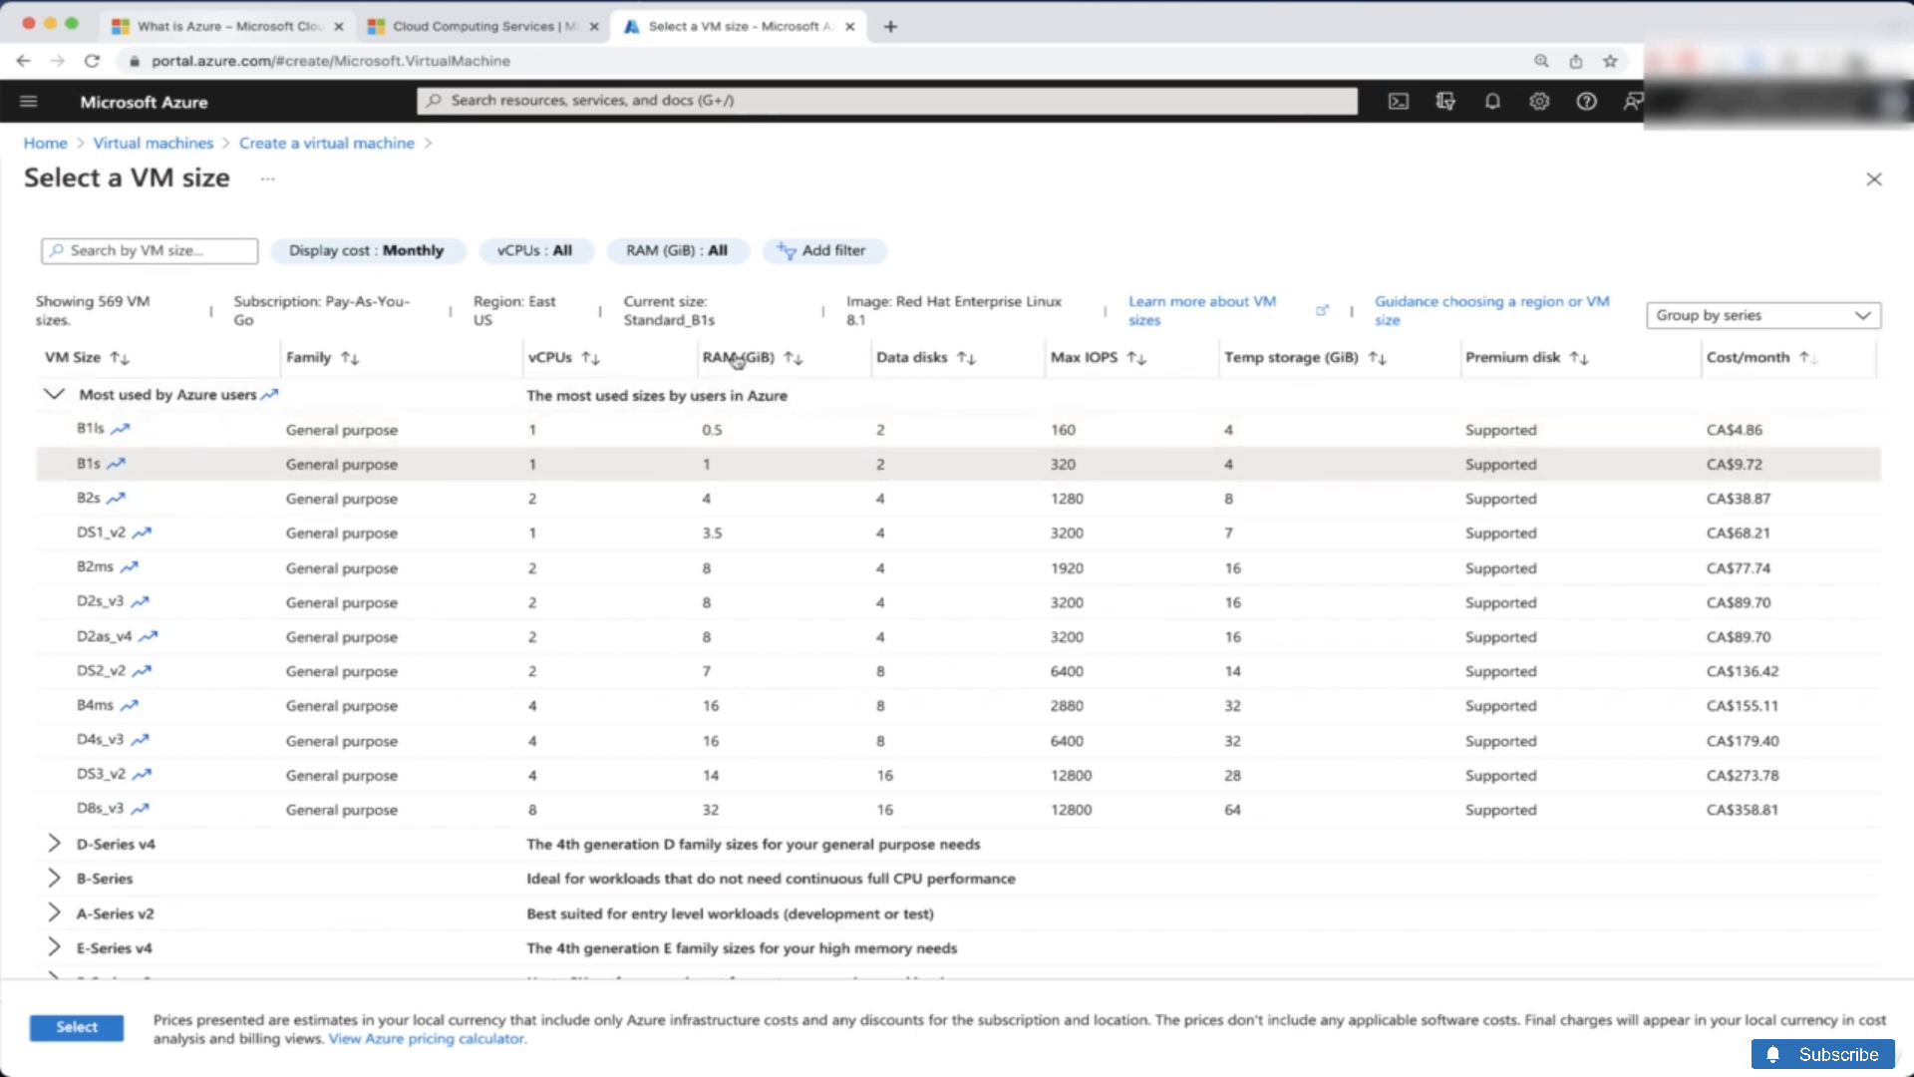
{"action": "left_click", "coordinate": [723, 509]}
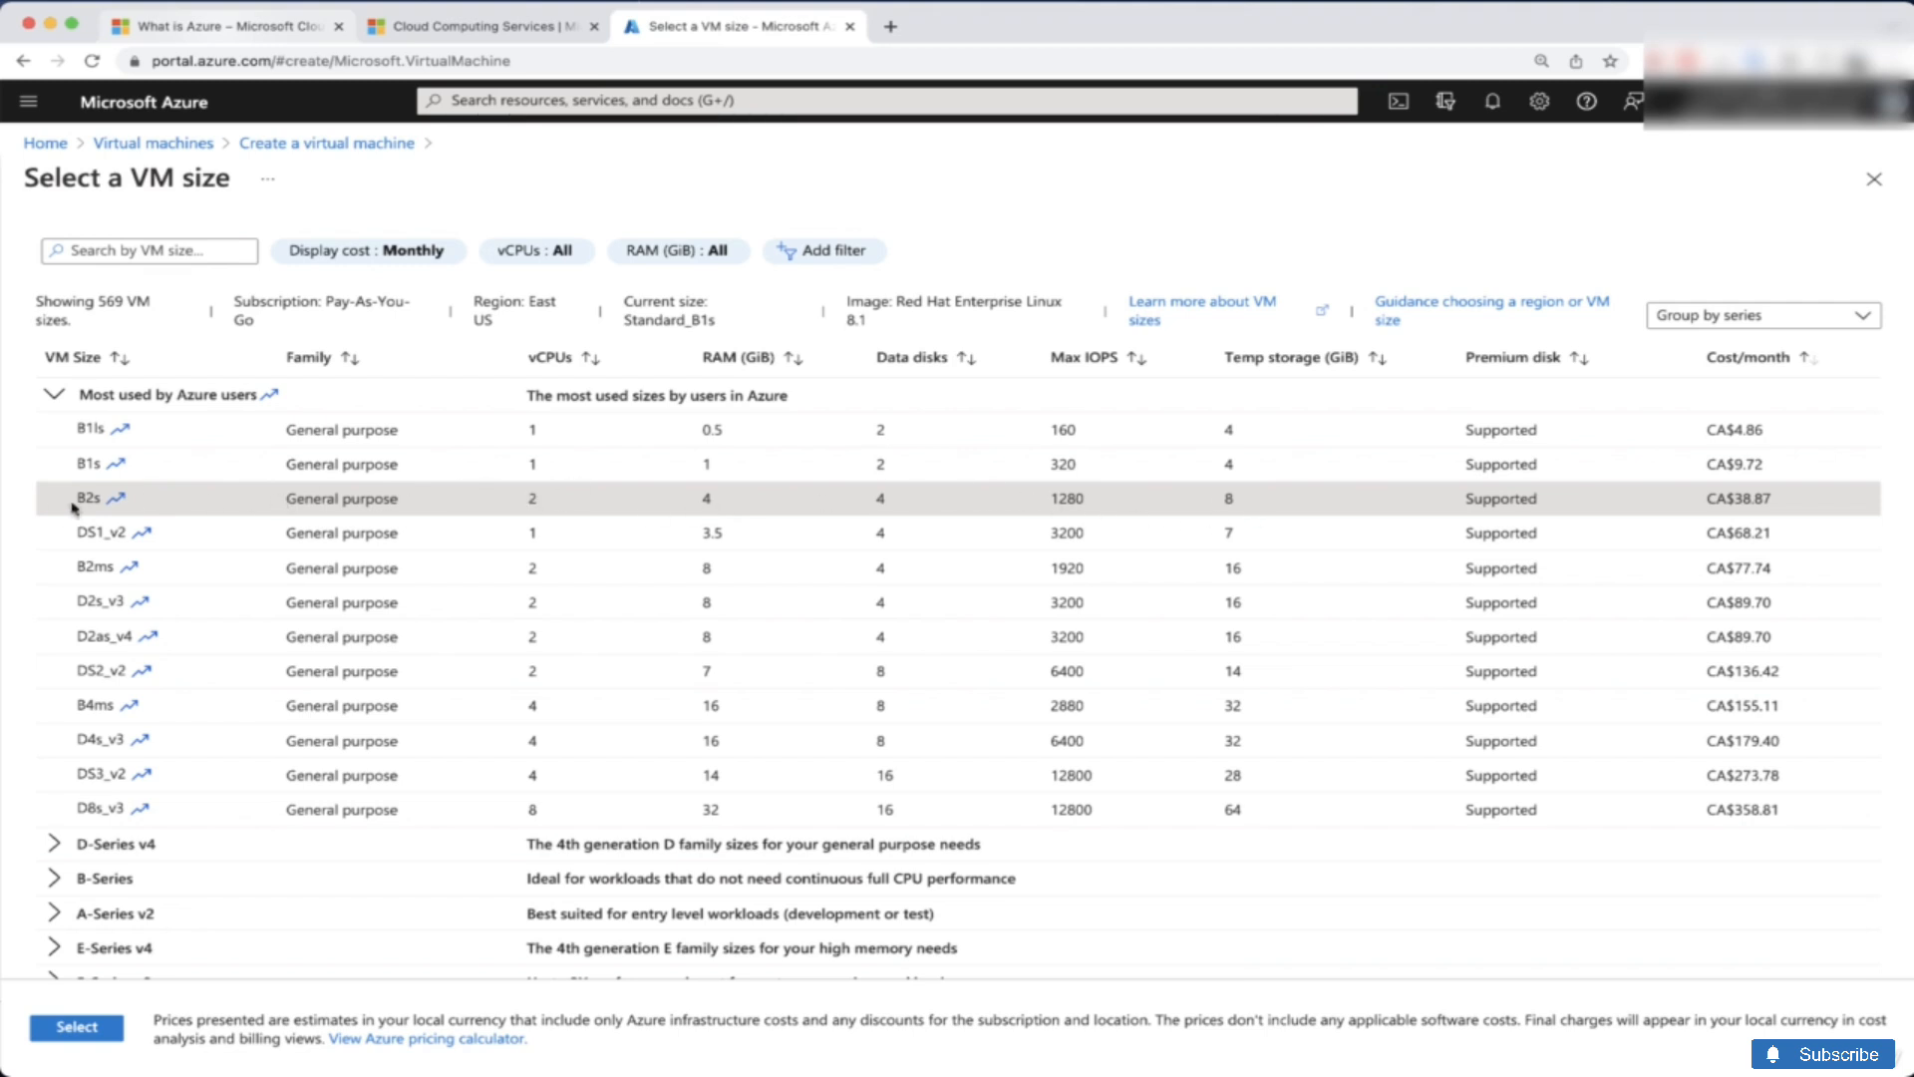
{"action": "left_click", "coordinate": [70, 1031]}
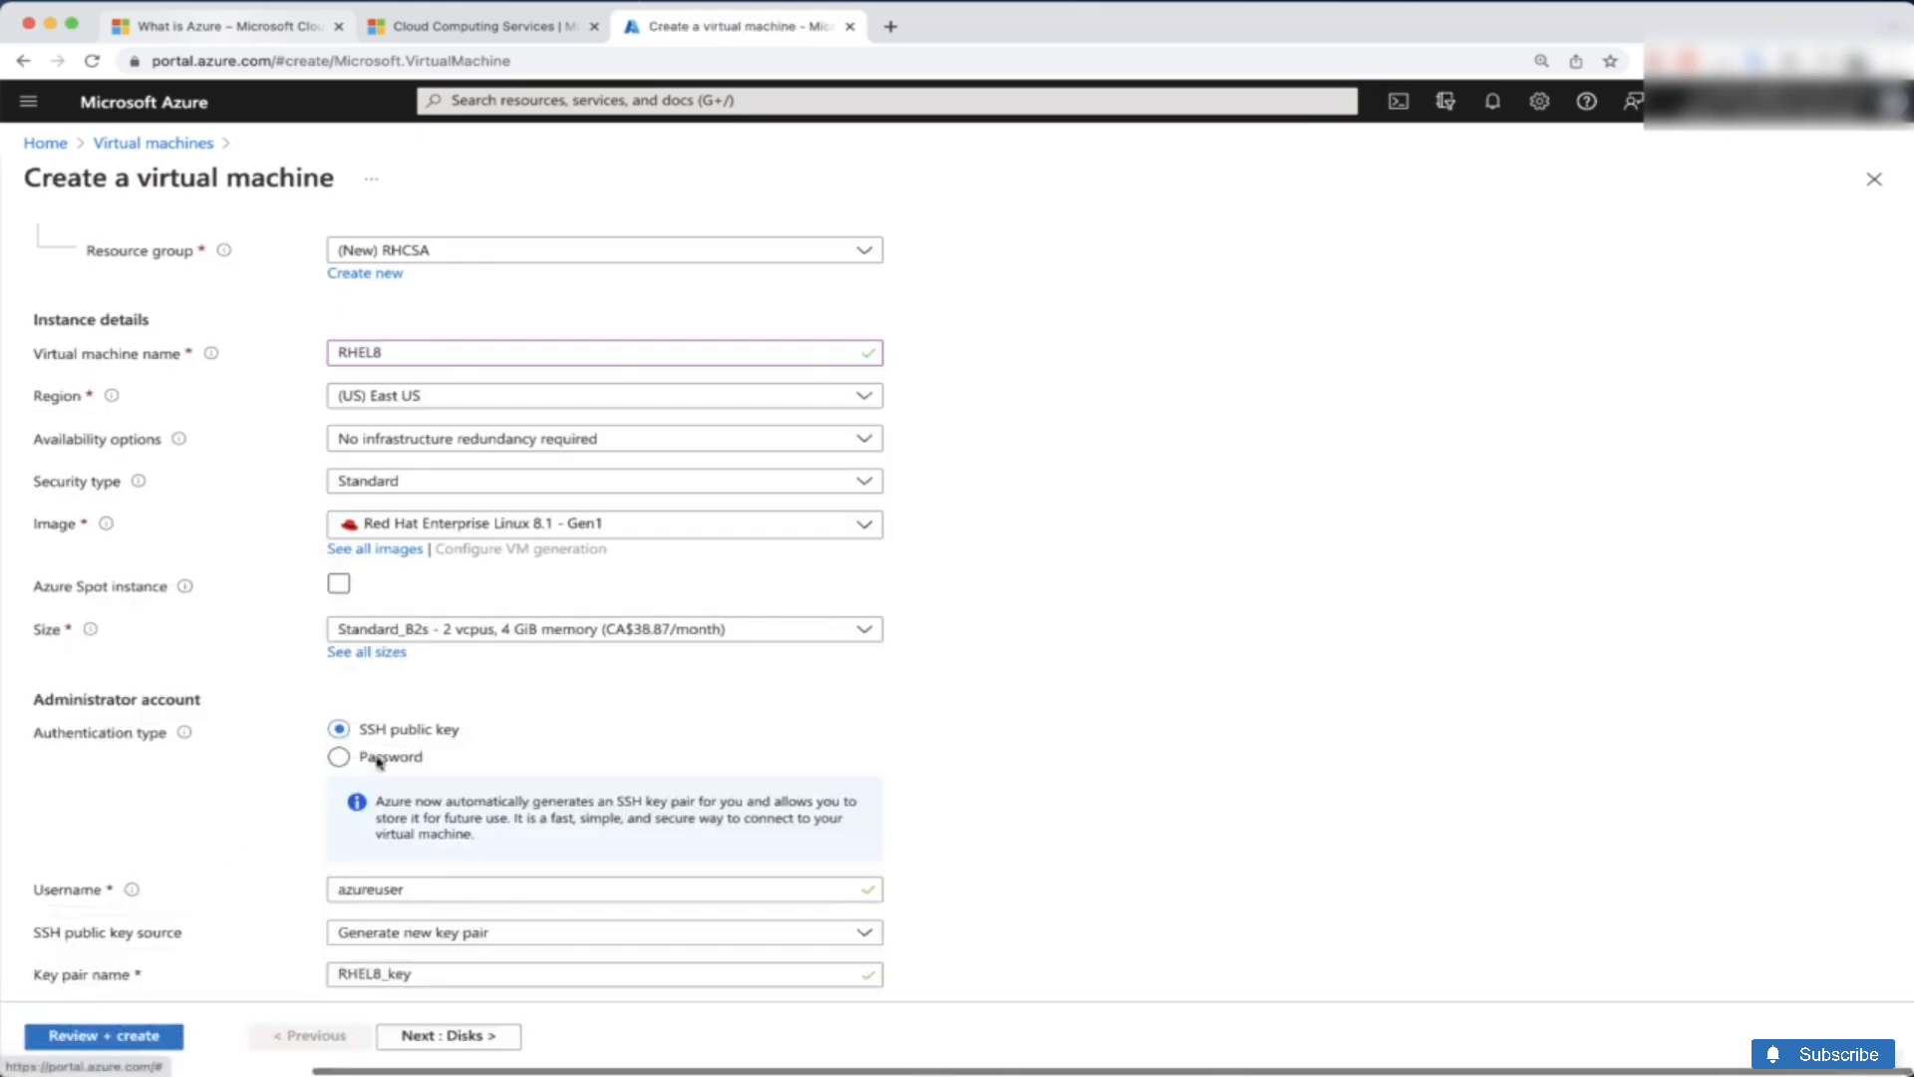
Step: Set the administrator account's authentication type to Password and enter student as the username
{"action": "scroll", "coordinate": [544, 698], "scroll_direction": "down", "scroll_amount": 5}
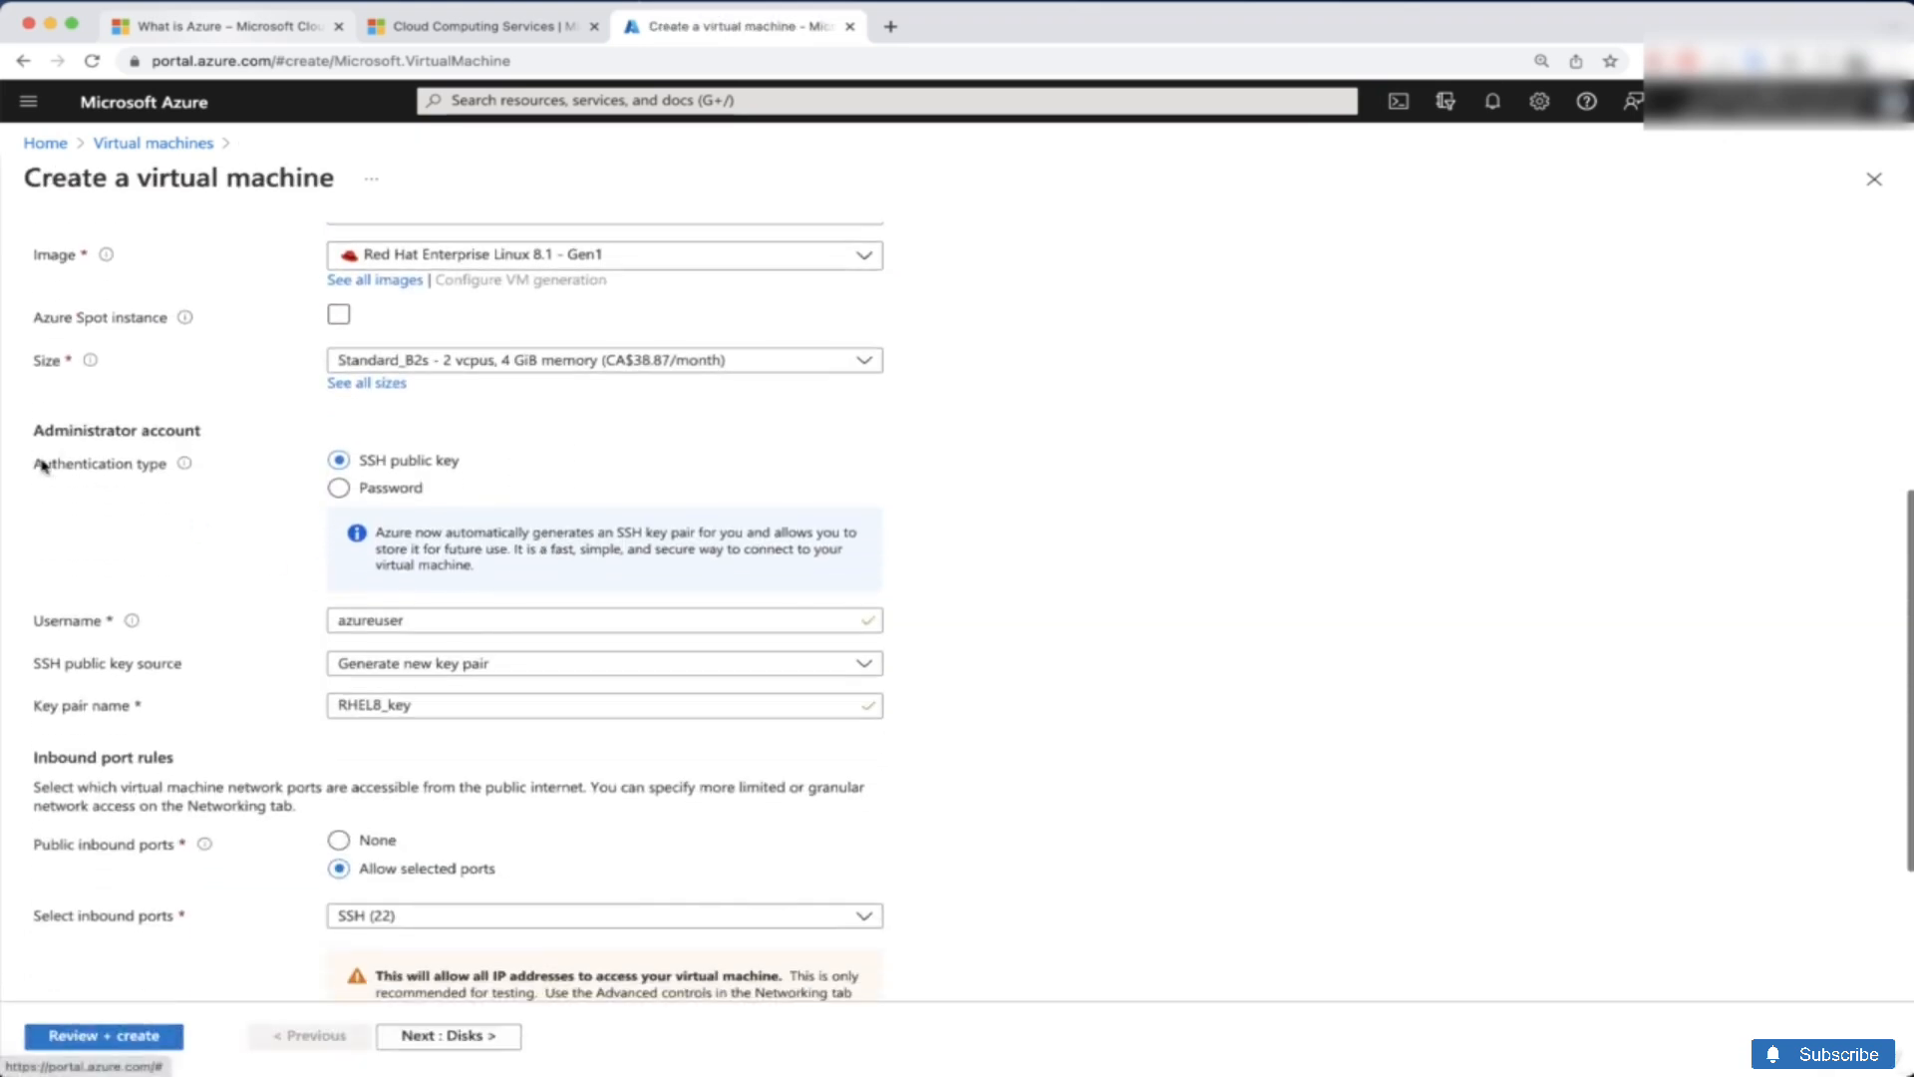
{"action": "left_click", "coordinate": [340, 489]}
{"action": "left_click", "coordinate": [362, 536]}
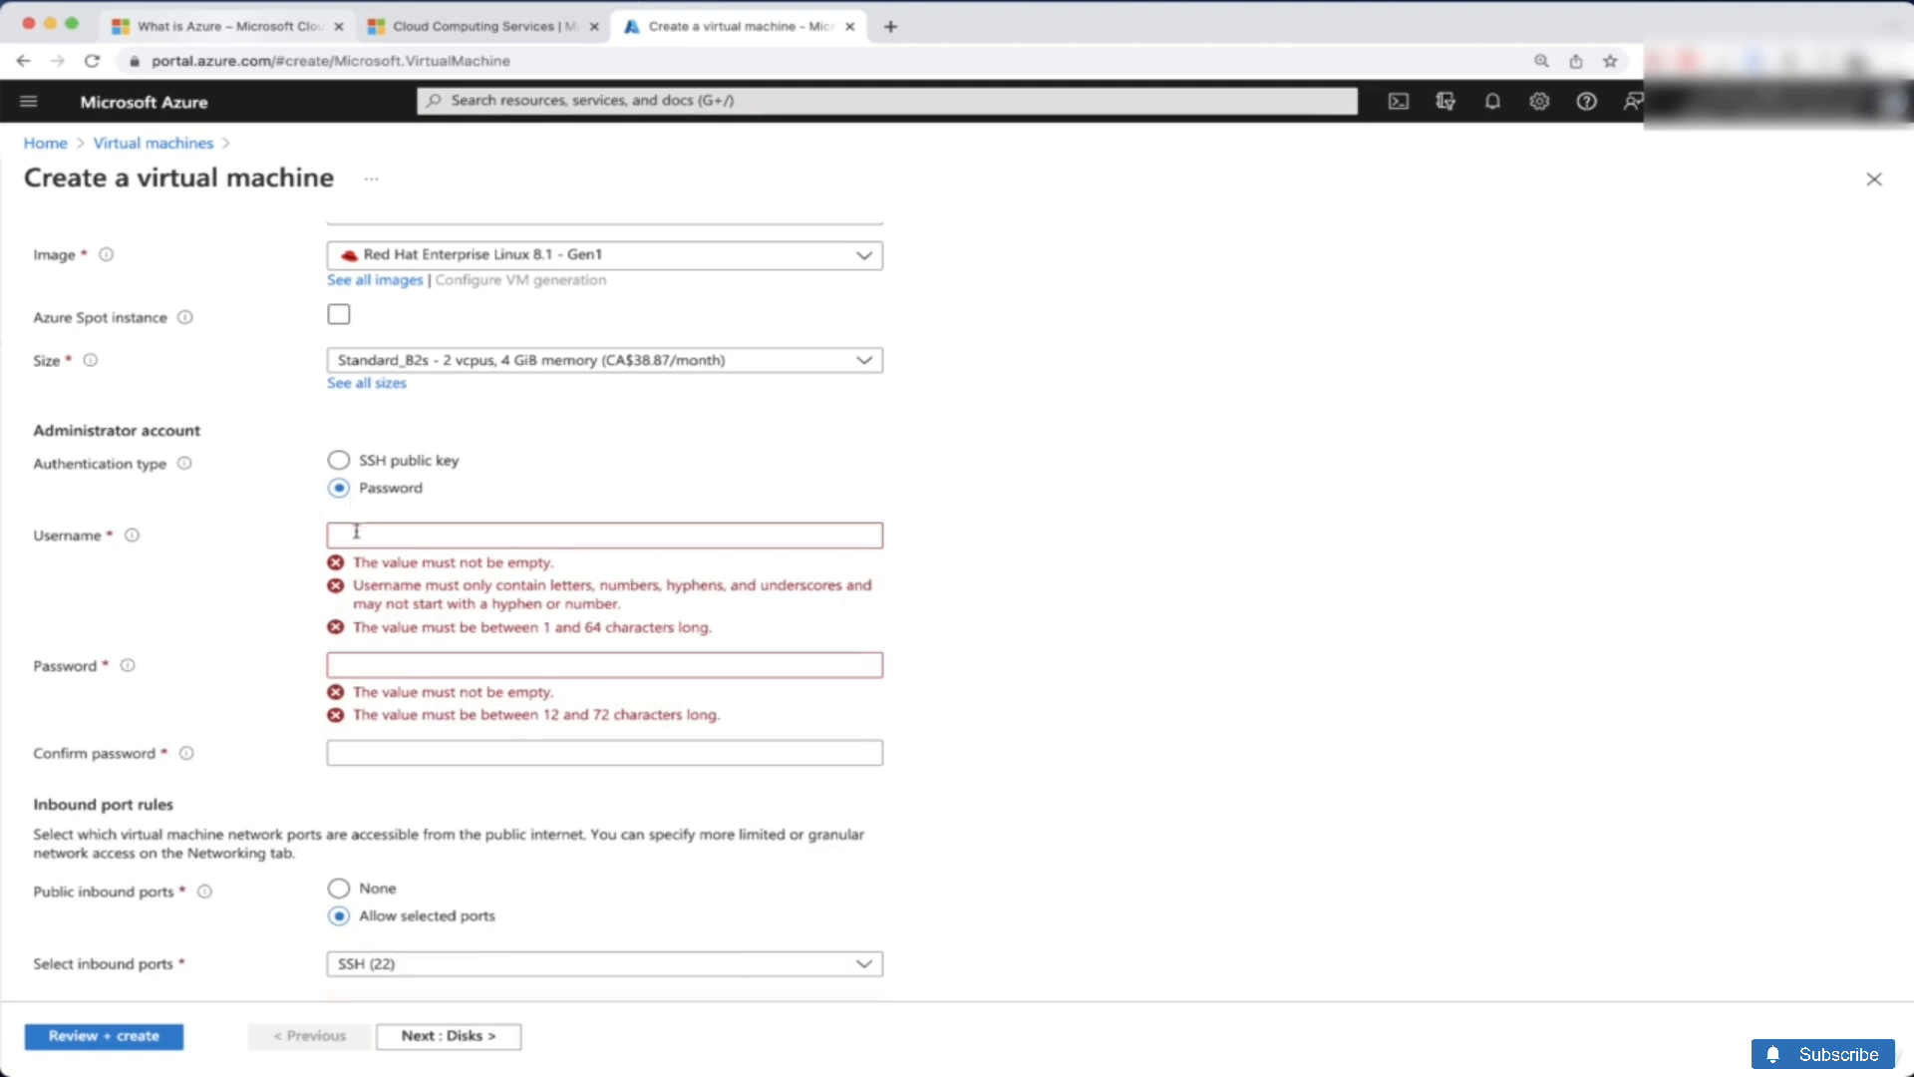
{"action": "type", "text": "s"}
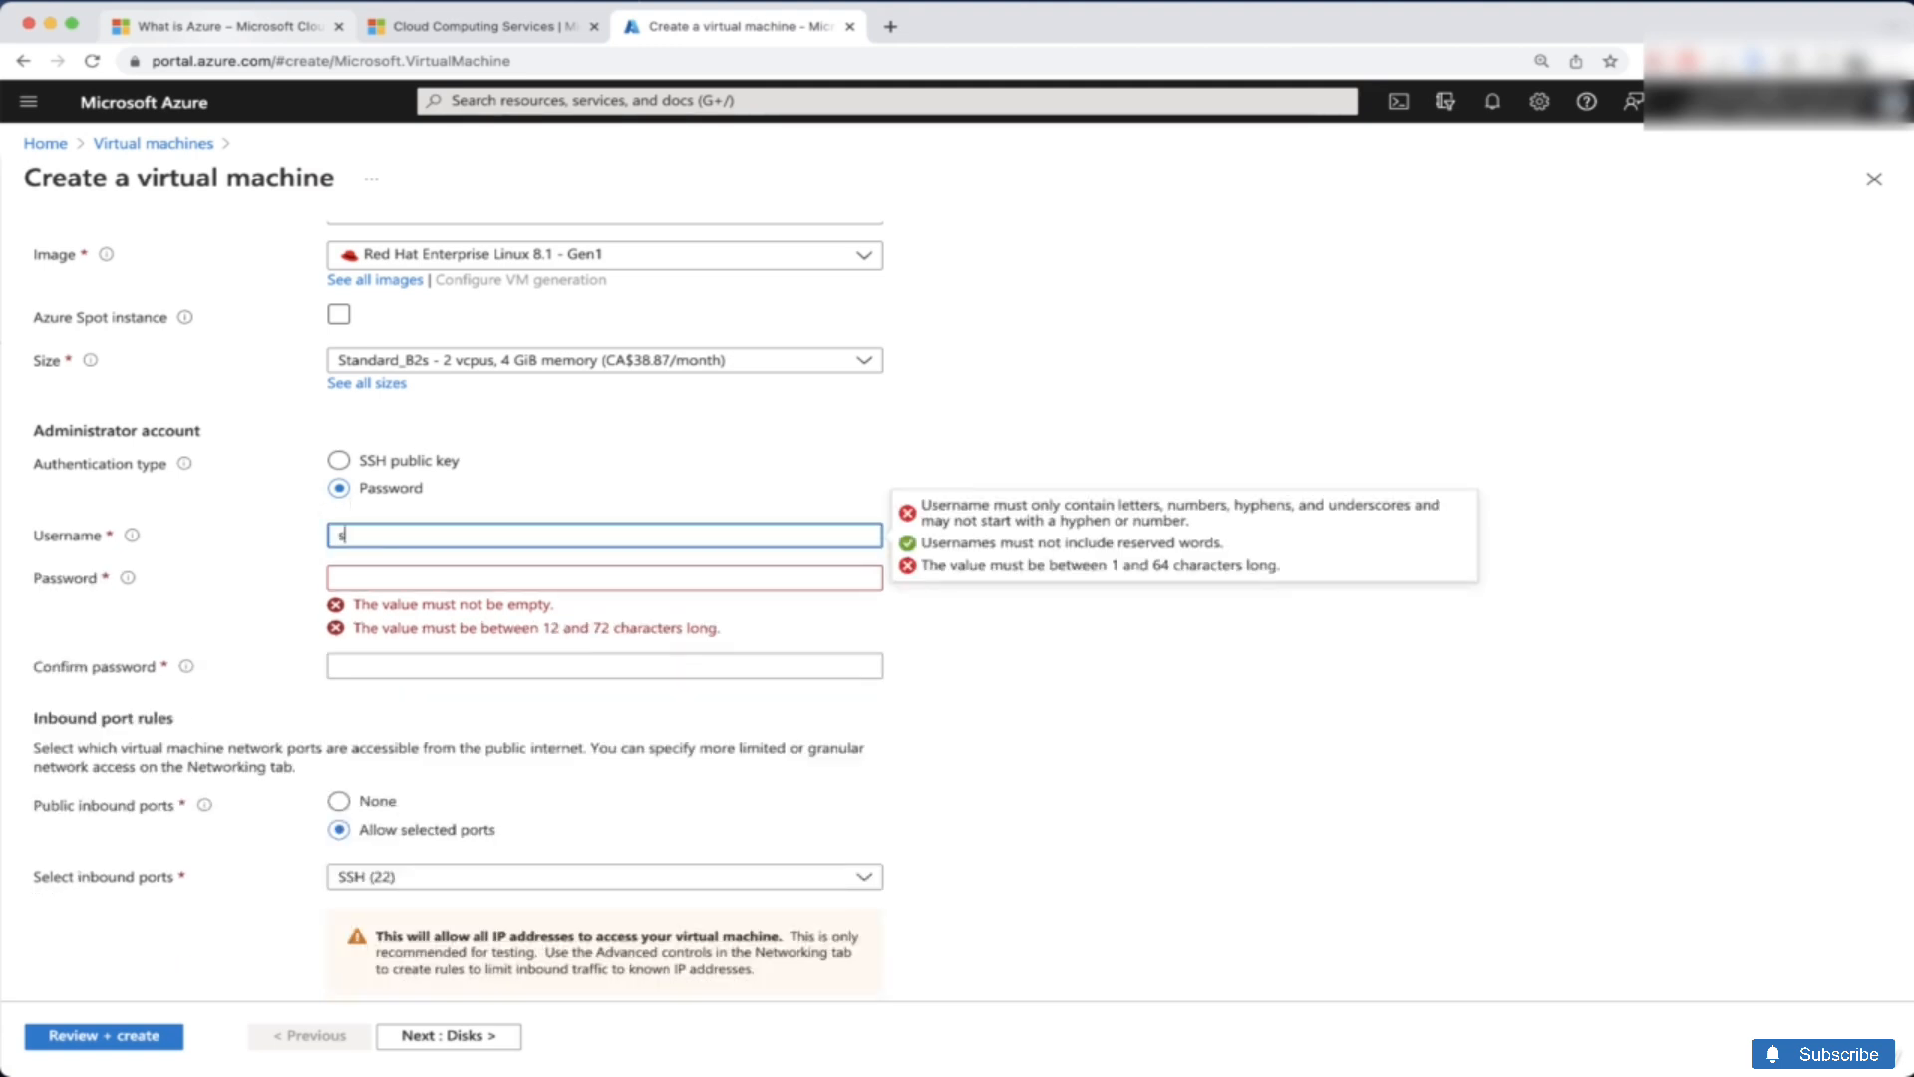
{"action": "type", "text": "tud"}
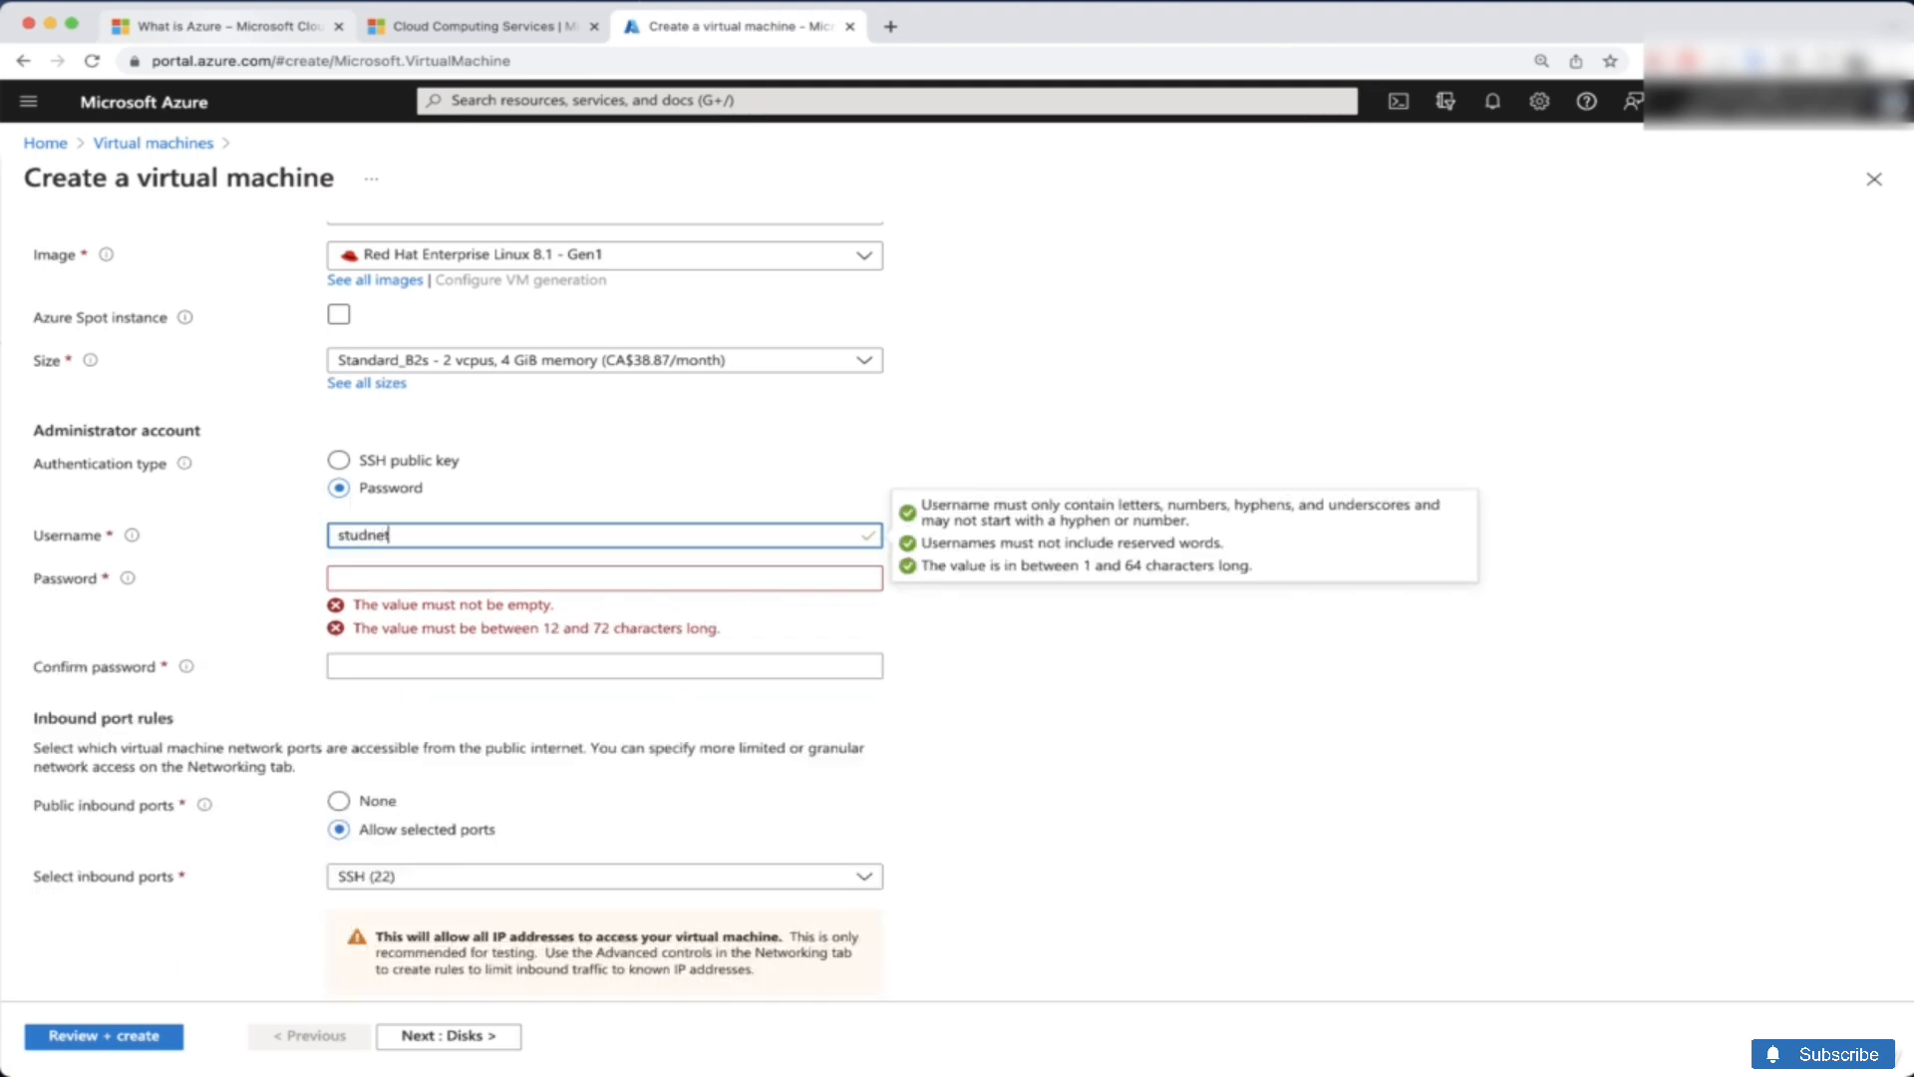
{"action": "type", "text": "ent"}
Step: Try entering a password for the administrator account in the Password field
{"action": "left_click", "coordinate": [354, 583]}
{"action": "type", "text": "•••"}
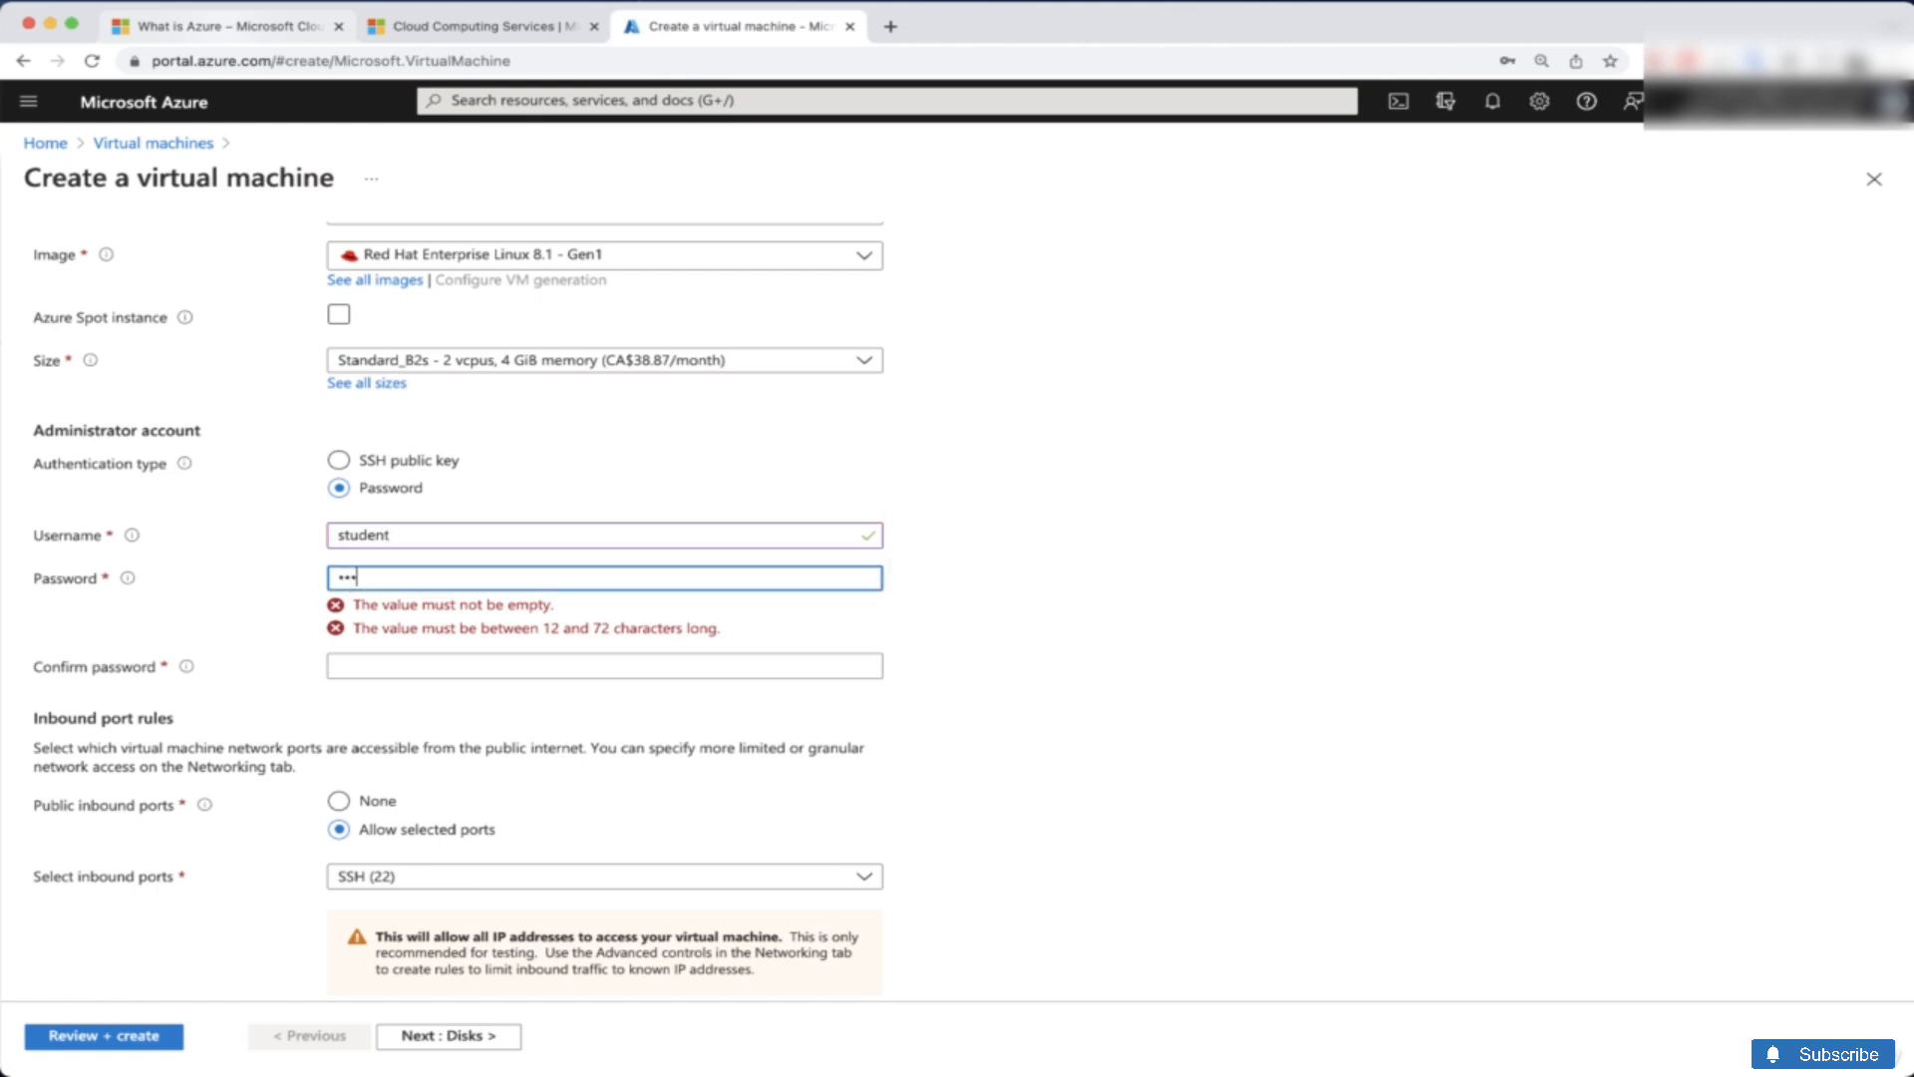
{"action": "type", "text": "•"}
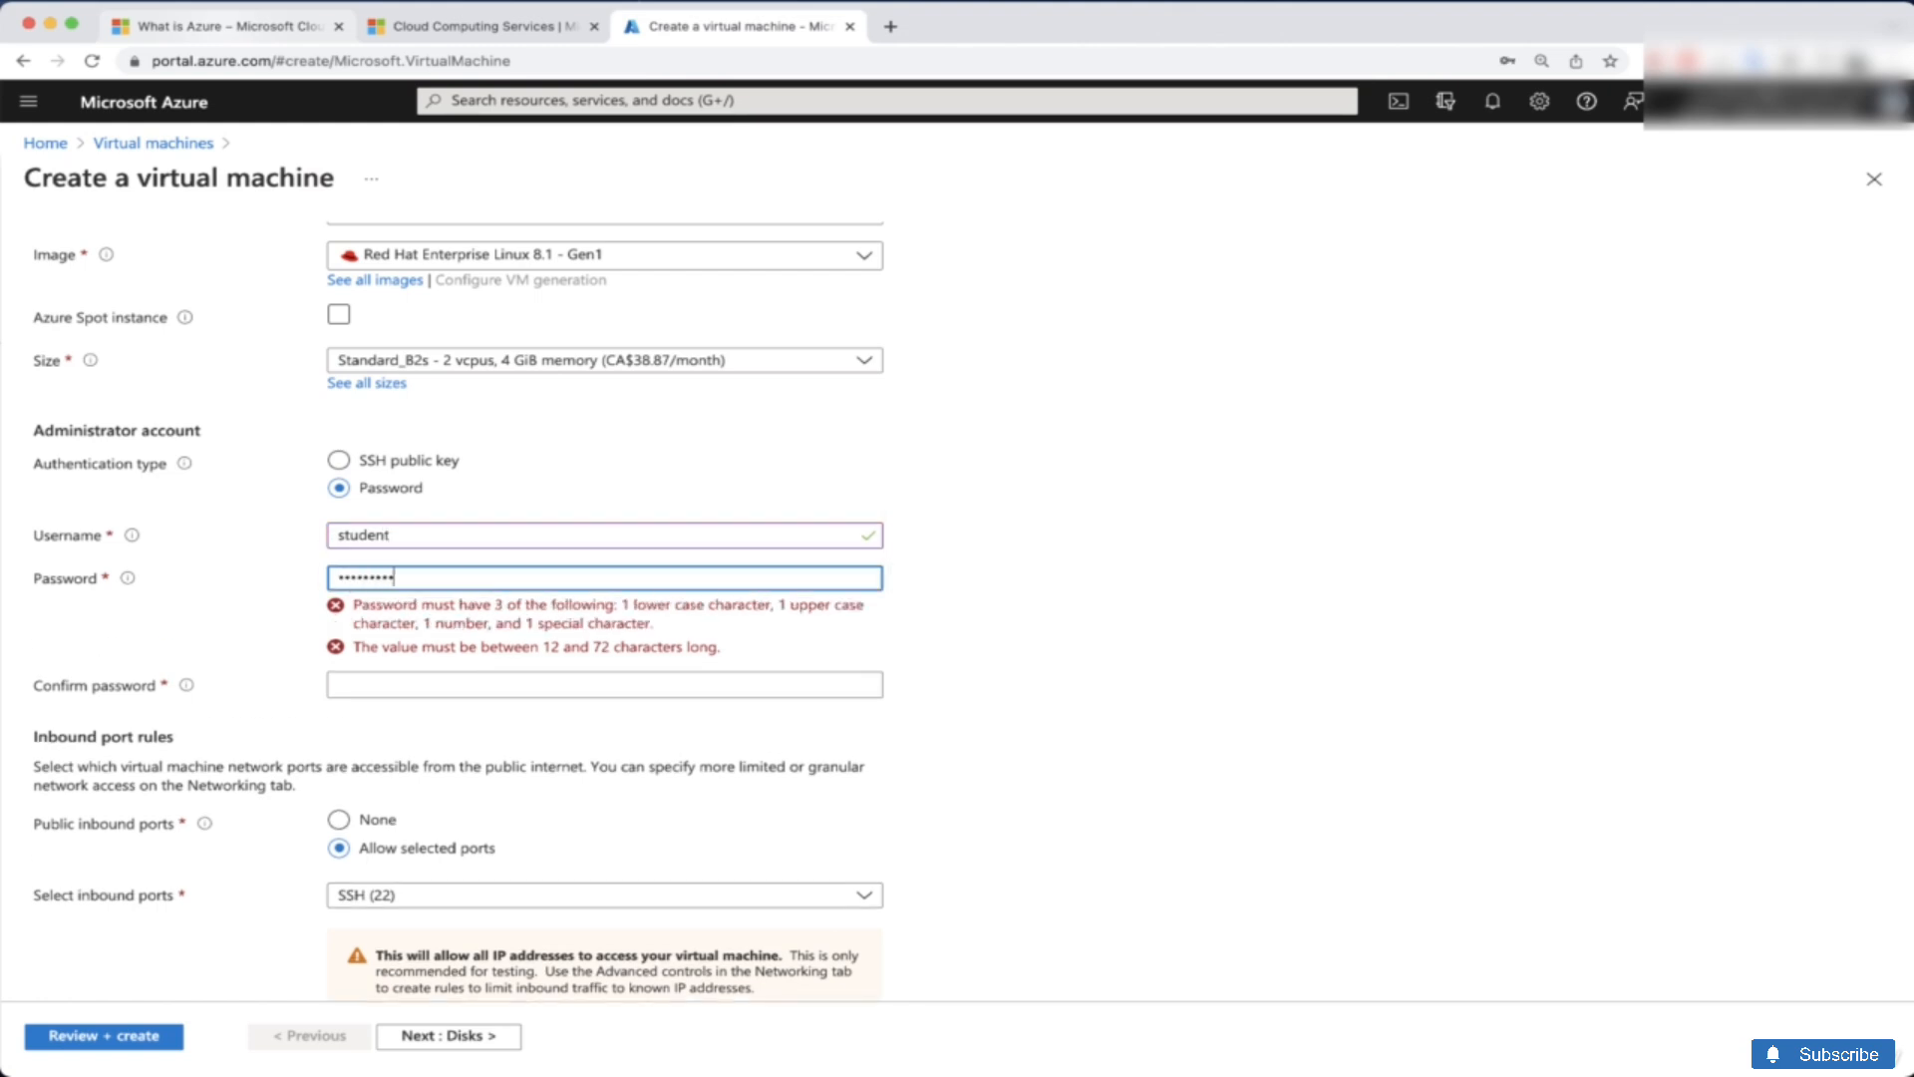
{"action": "type", "text": "••••••••"}
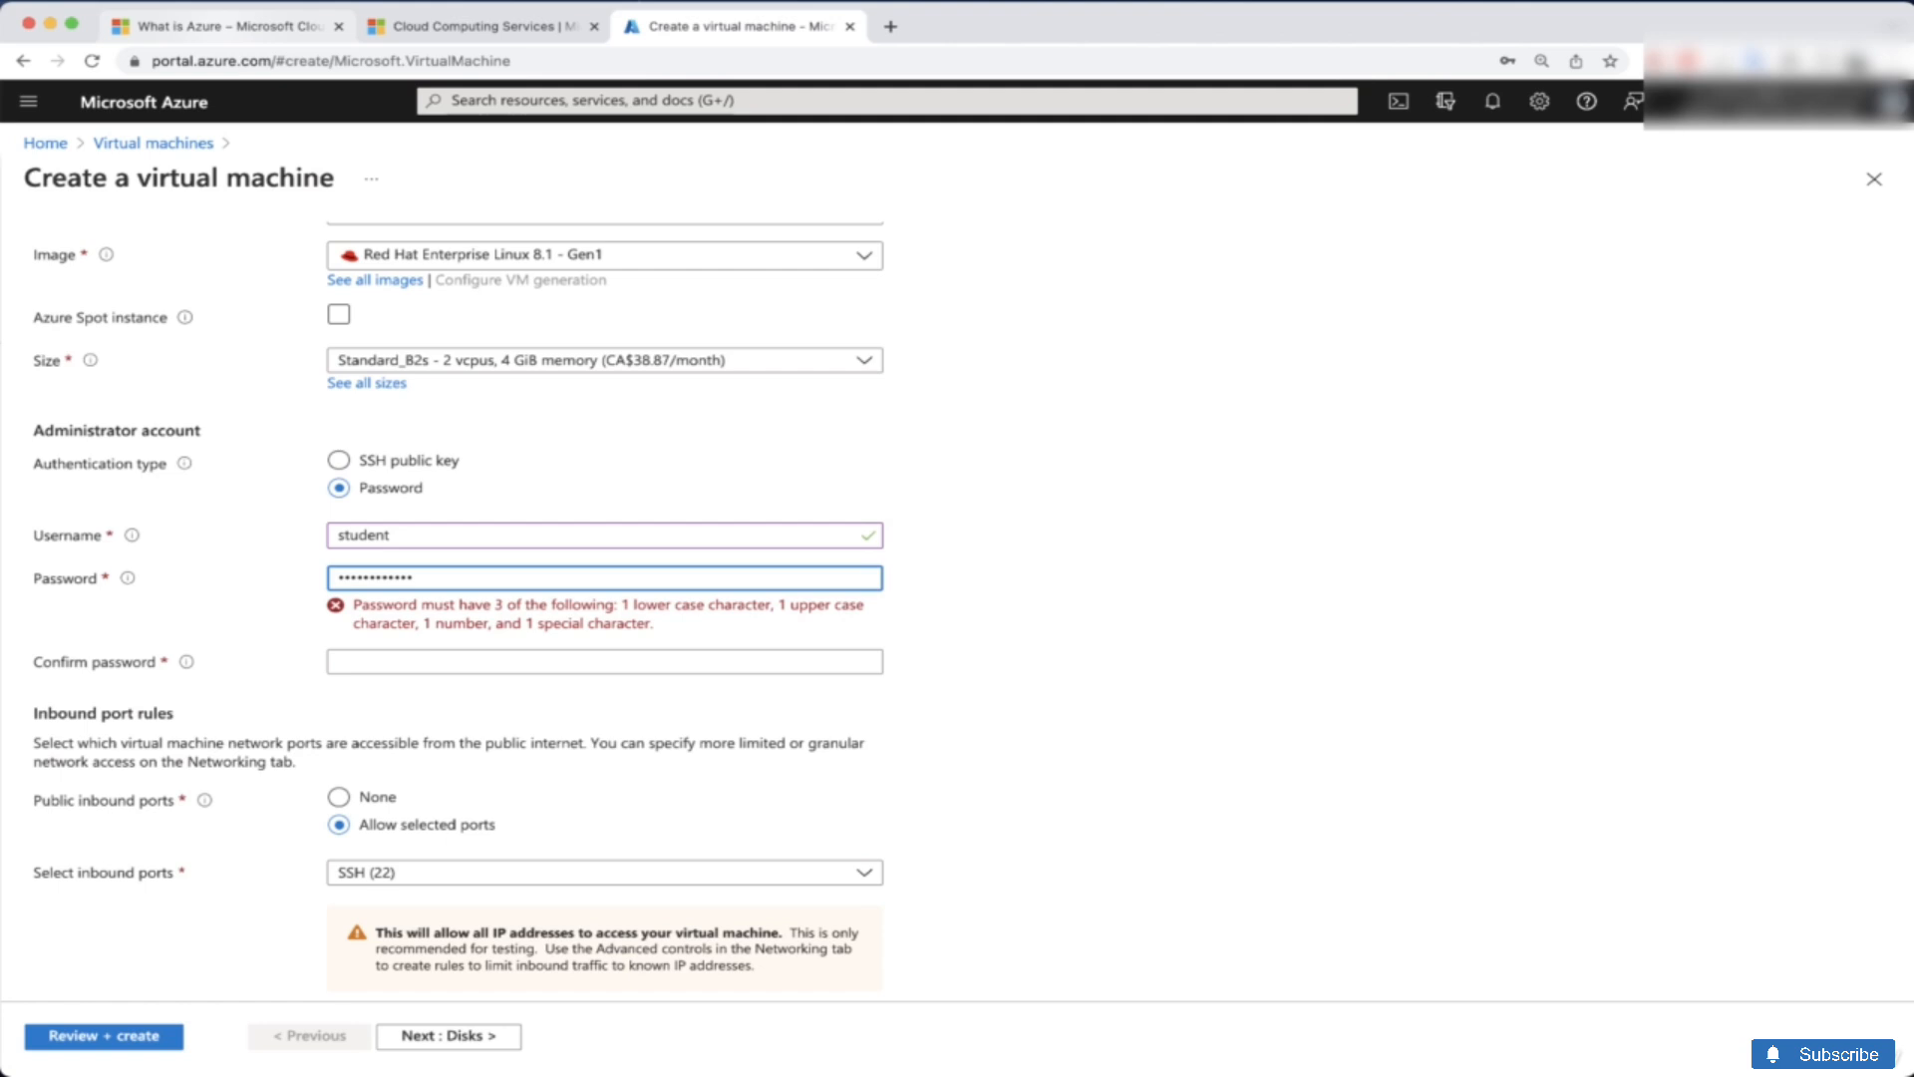
{"action": "left_click", "coordinate": [384, 661]}
Step: Replace the administrator account's password with a new one and enter the same password in the Confirm password field
{"action": "left_click", "coordinate": [407, 576]}
{"action": "double_click", "coordinate": [407, 576]}
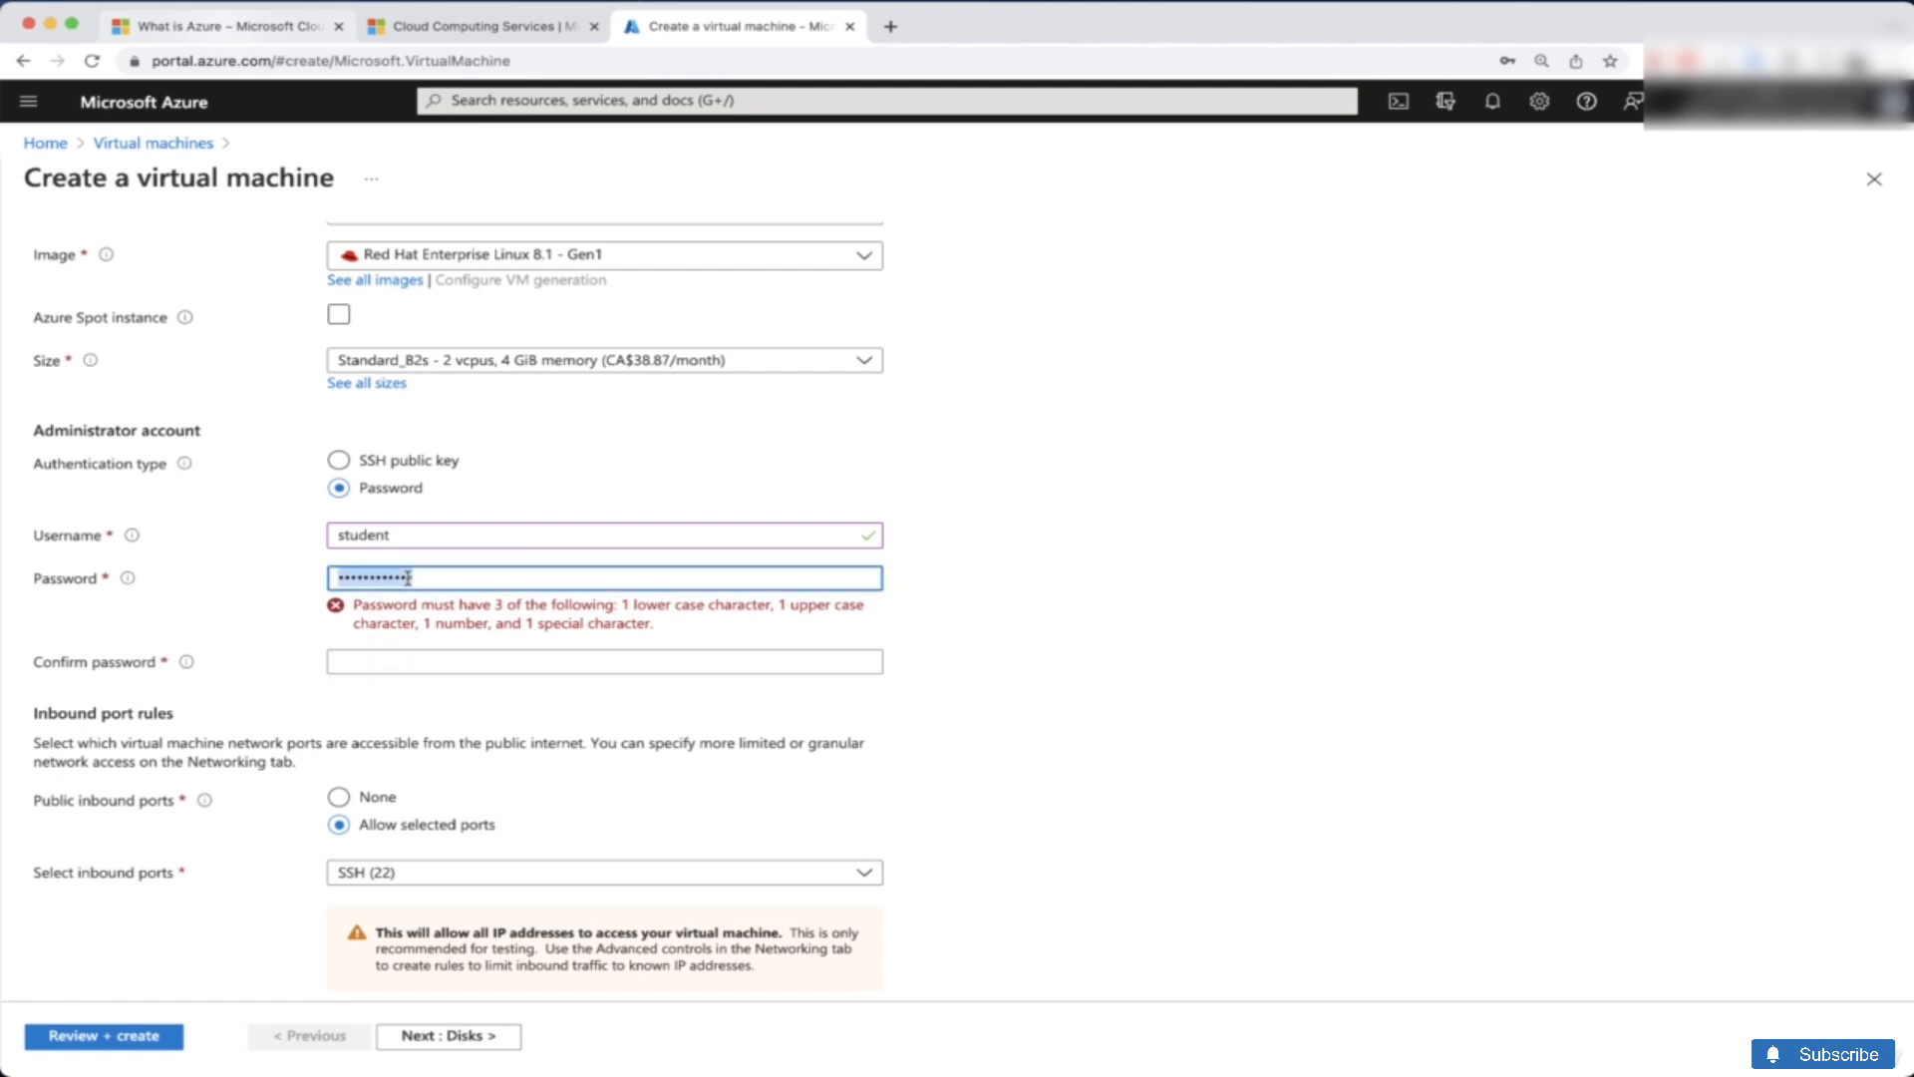
{"action": "type", "text": "••••••••••"}
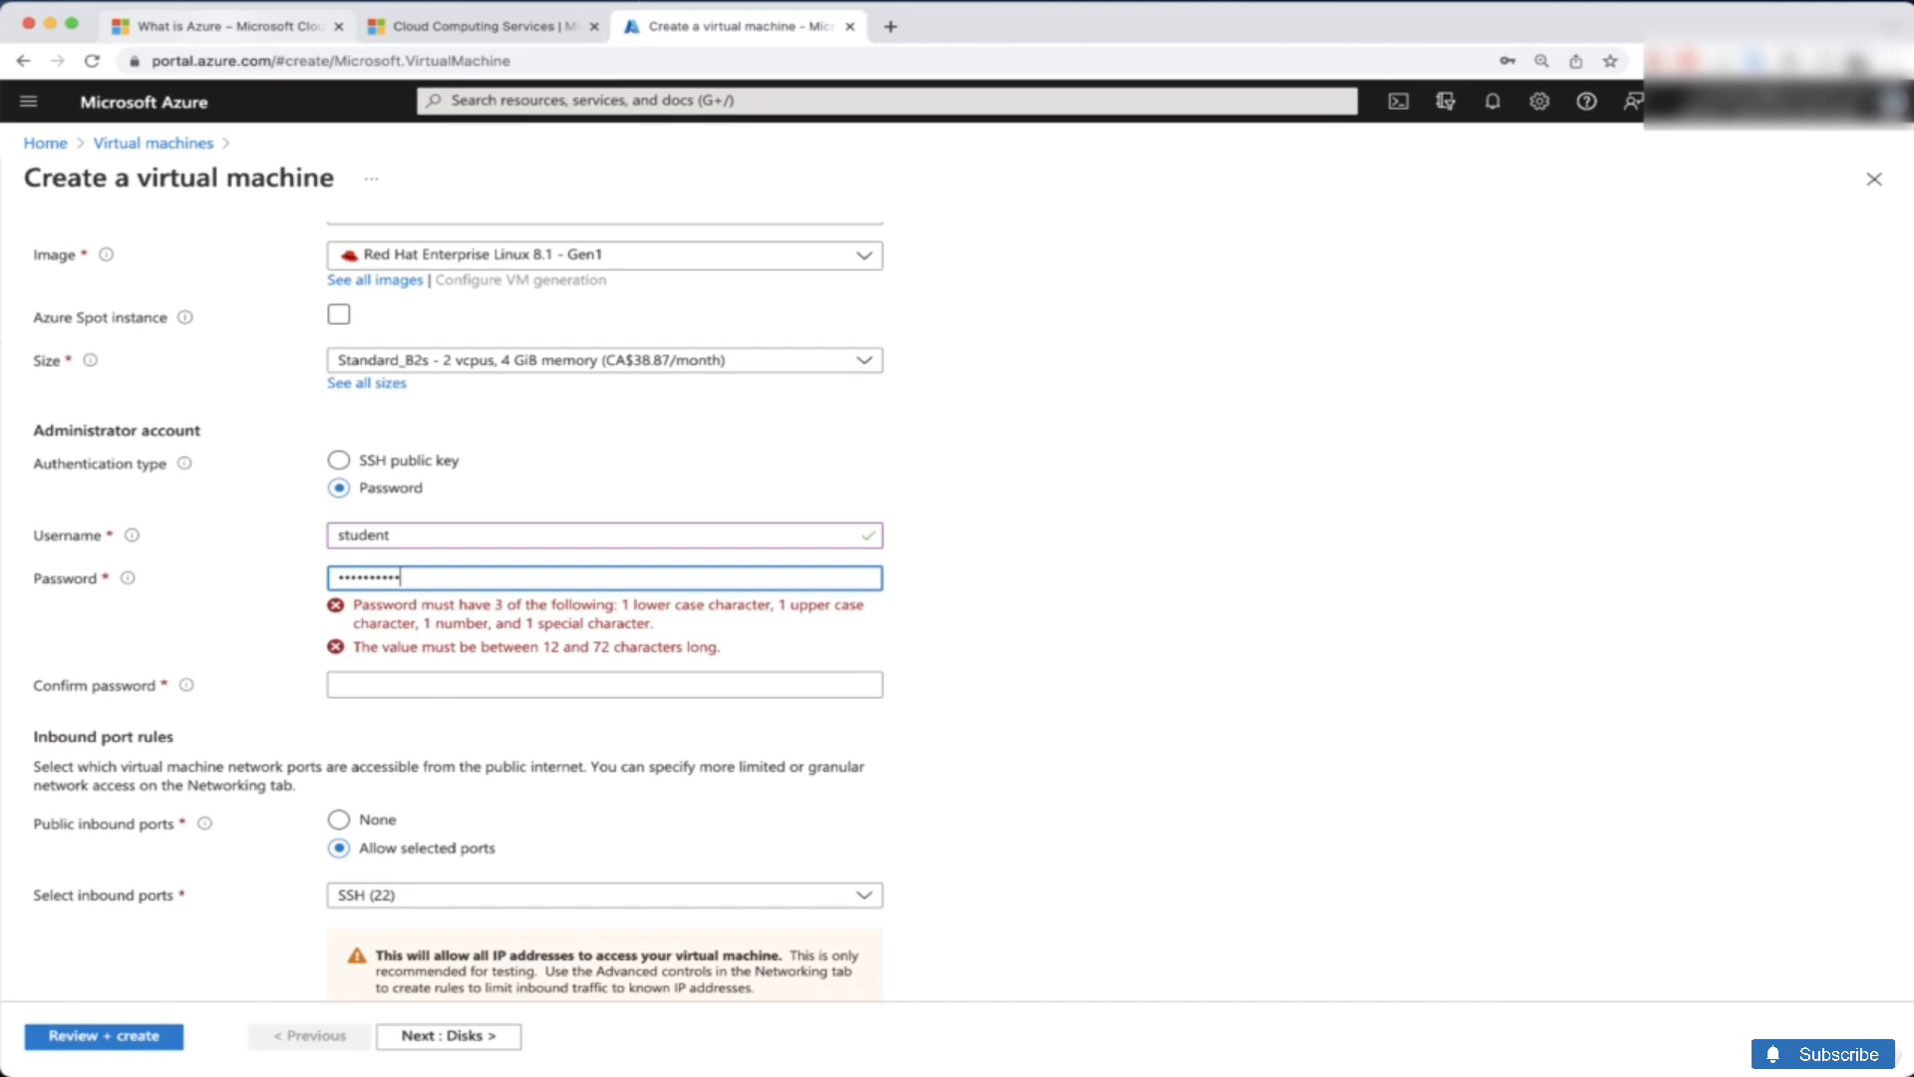
{"action": "key", "text": "Tab"}
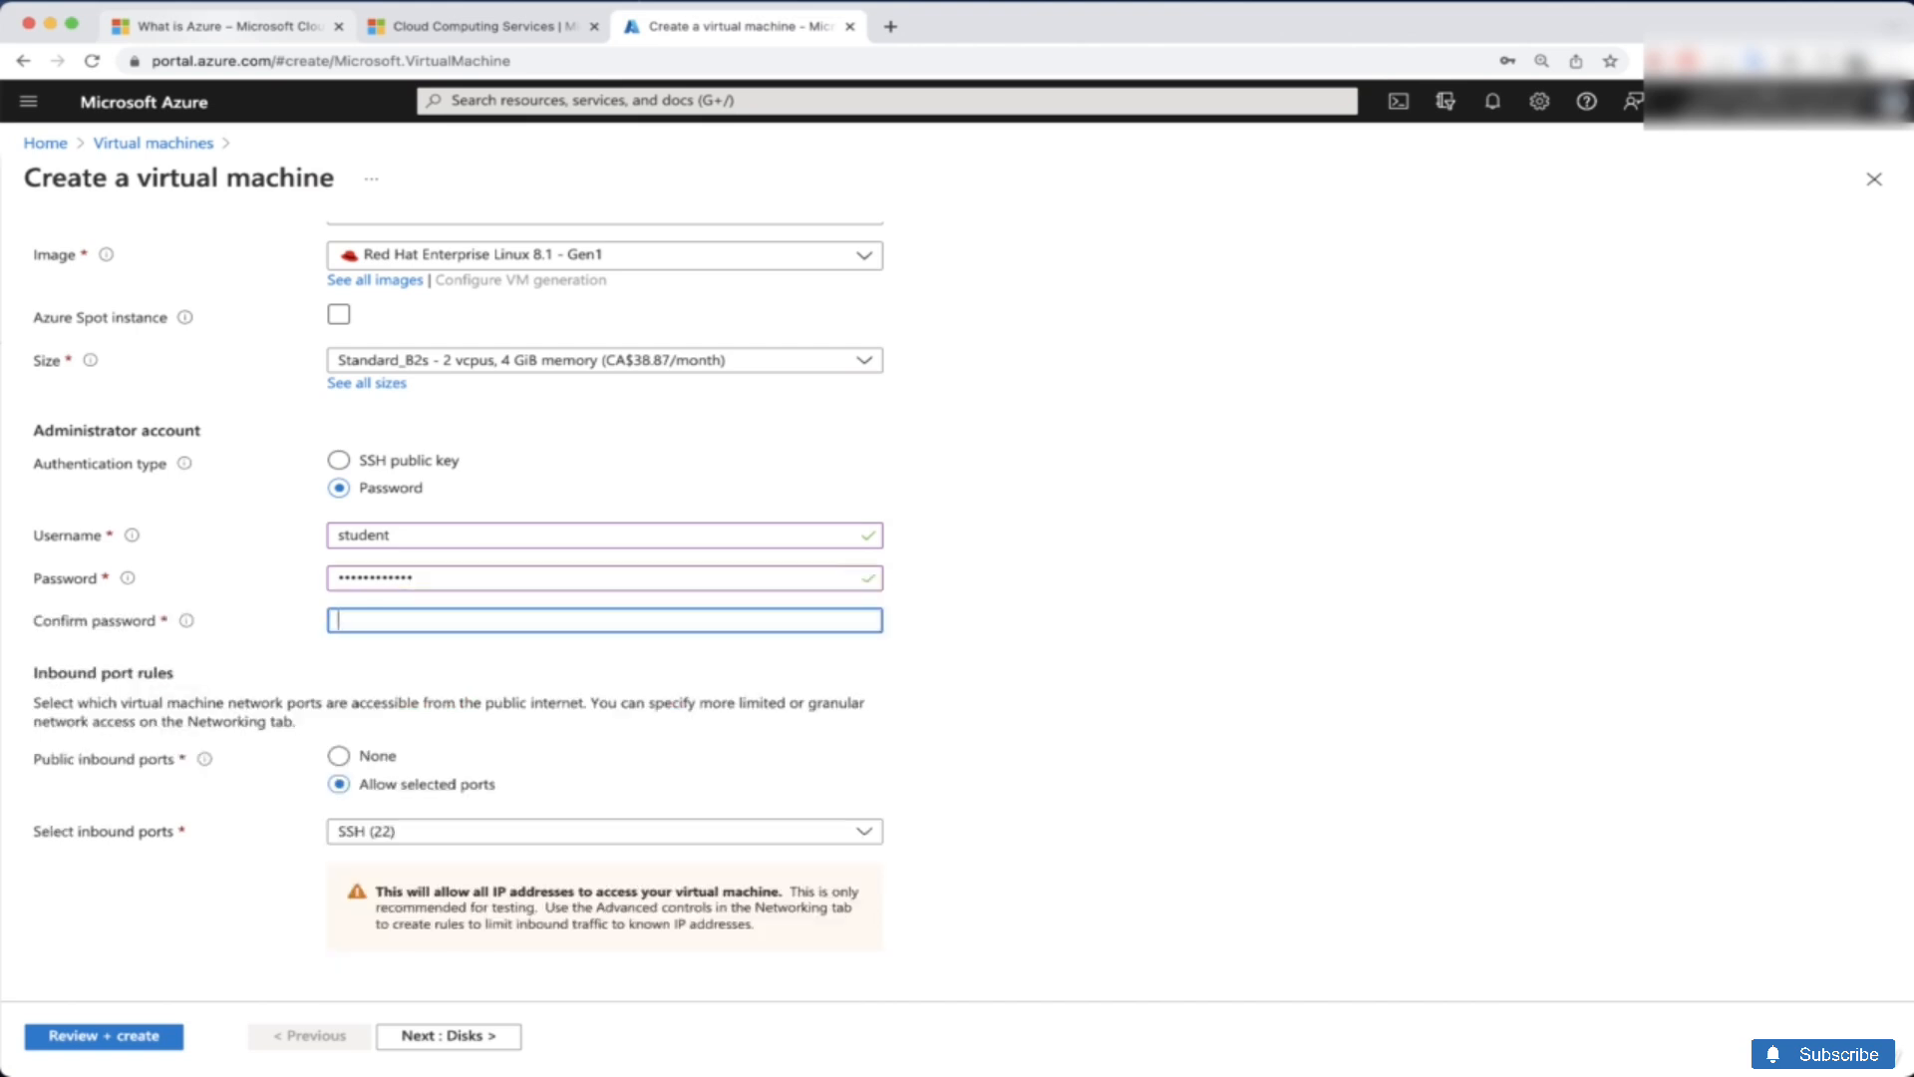
{"action": "type", "text": "•••"}
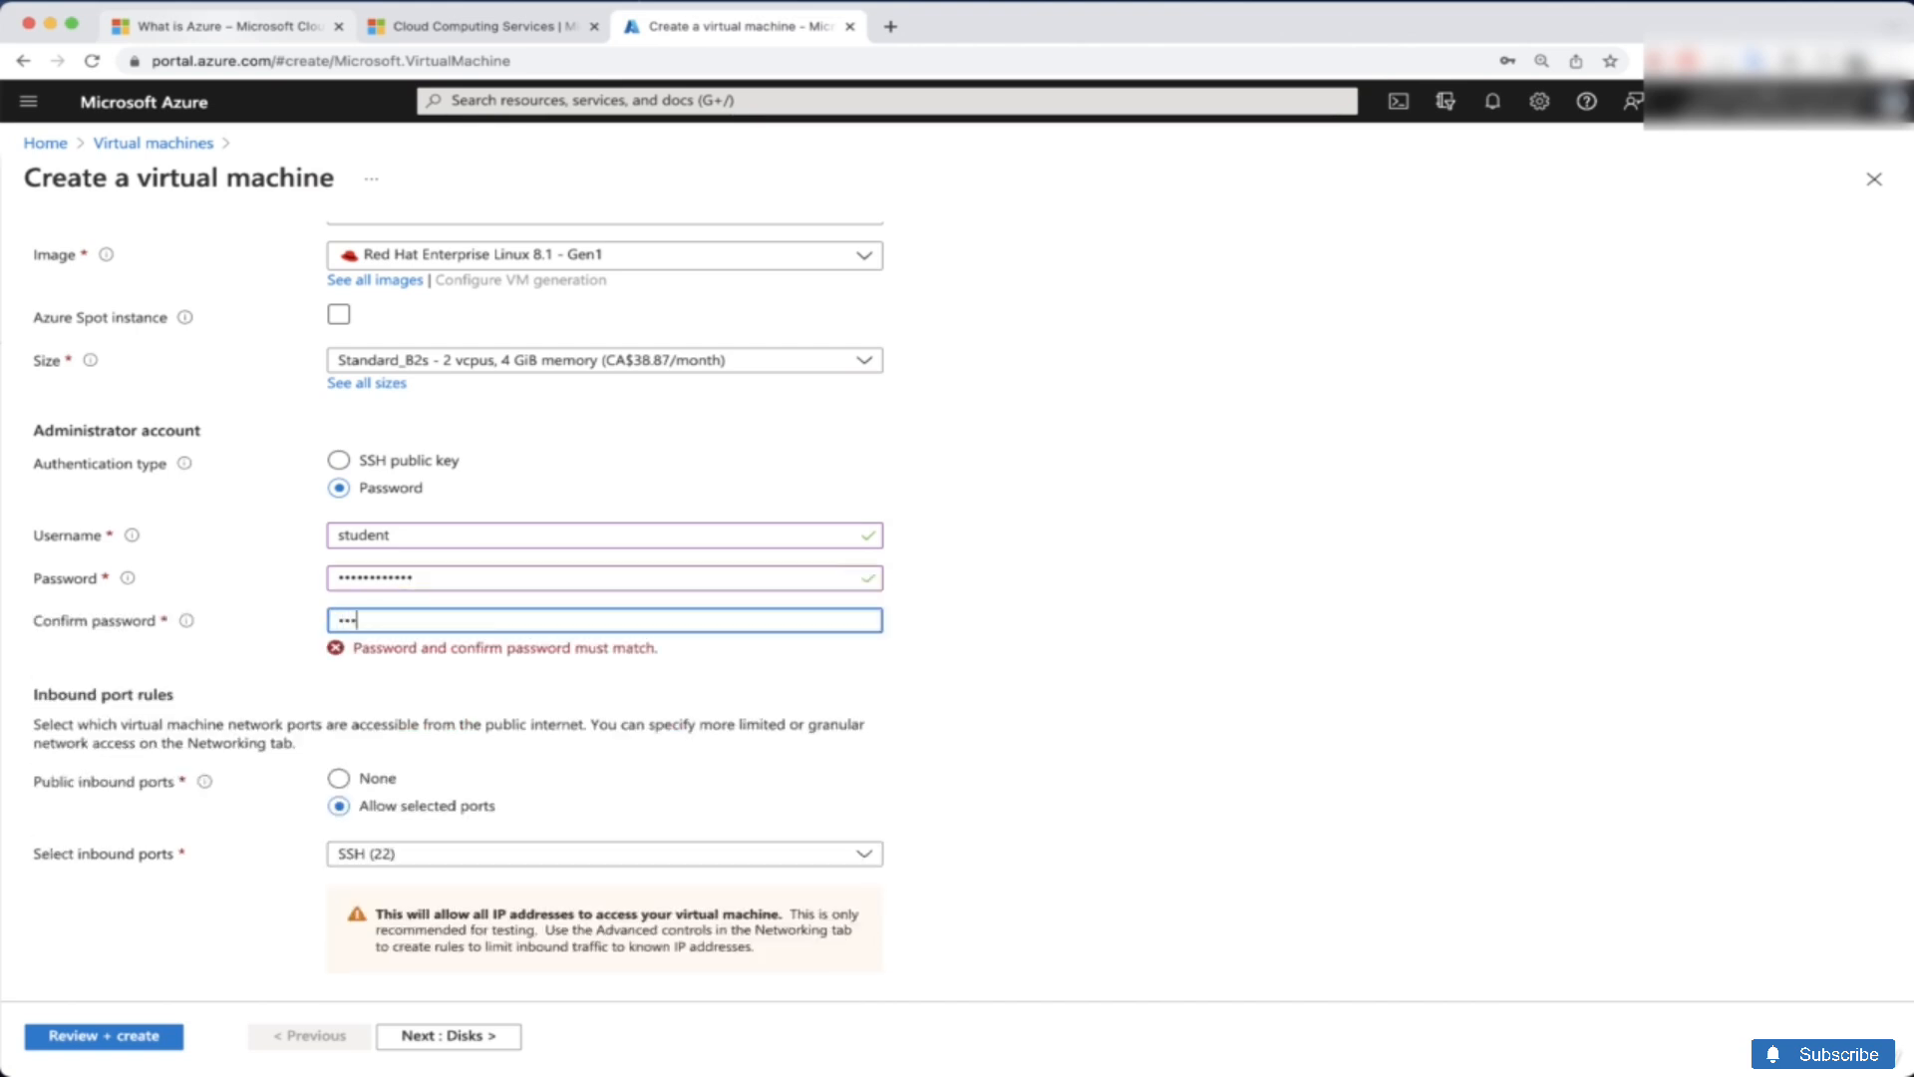
{"action": "type", "text": "••••••••"}
{"action": "left_click", "coordinate": [959, 658]}
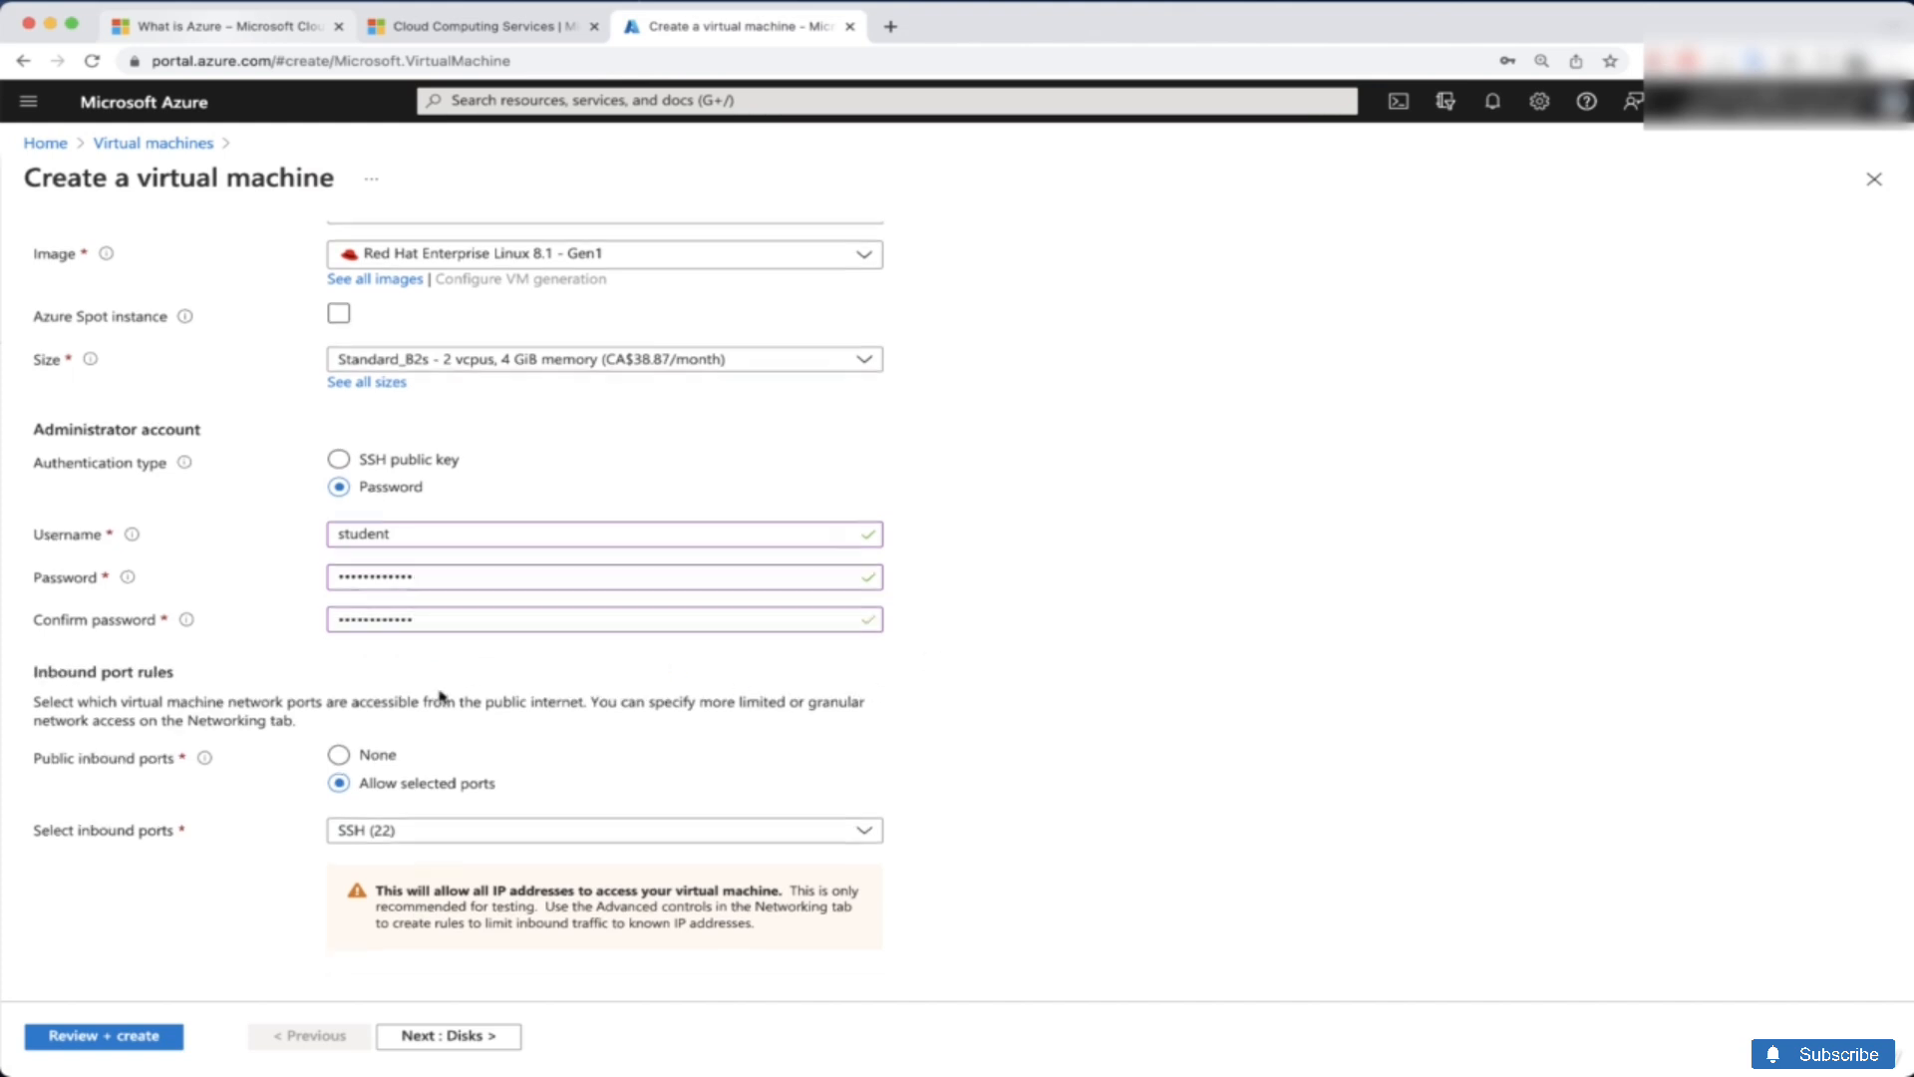
Step: Examine the selectable inbound ports and review the Basics settings of the virtual machine
{"action": "scroll", "coordinate": [440, 692], "scroll_direction": "down", "scroll_amount": 1}
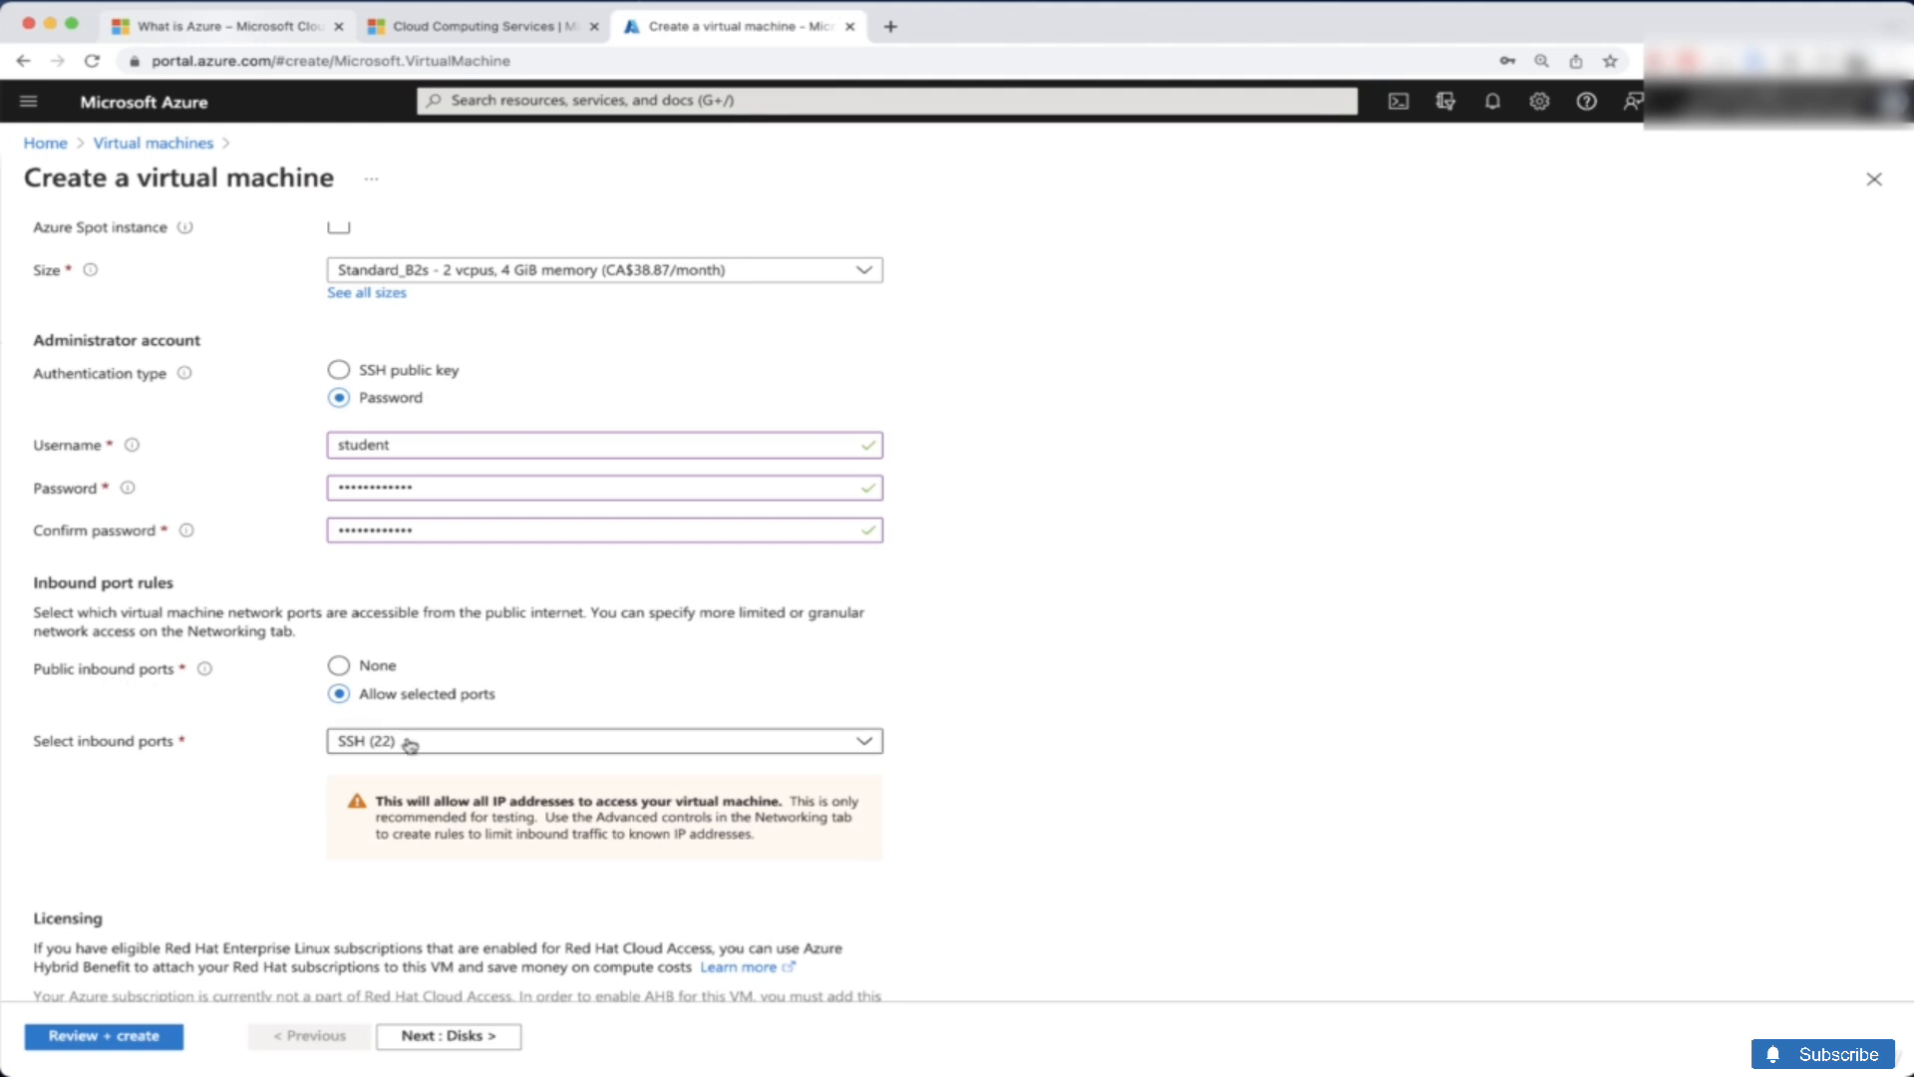
{"action": "scroll", "coordinate": [440, 706], "scroll_direction": "down", "scroll_amount": 1}
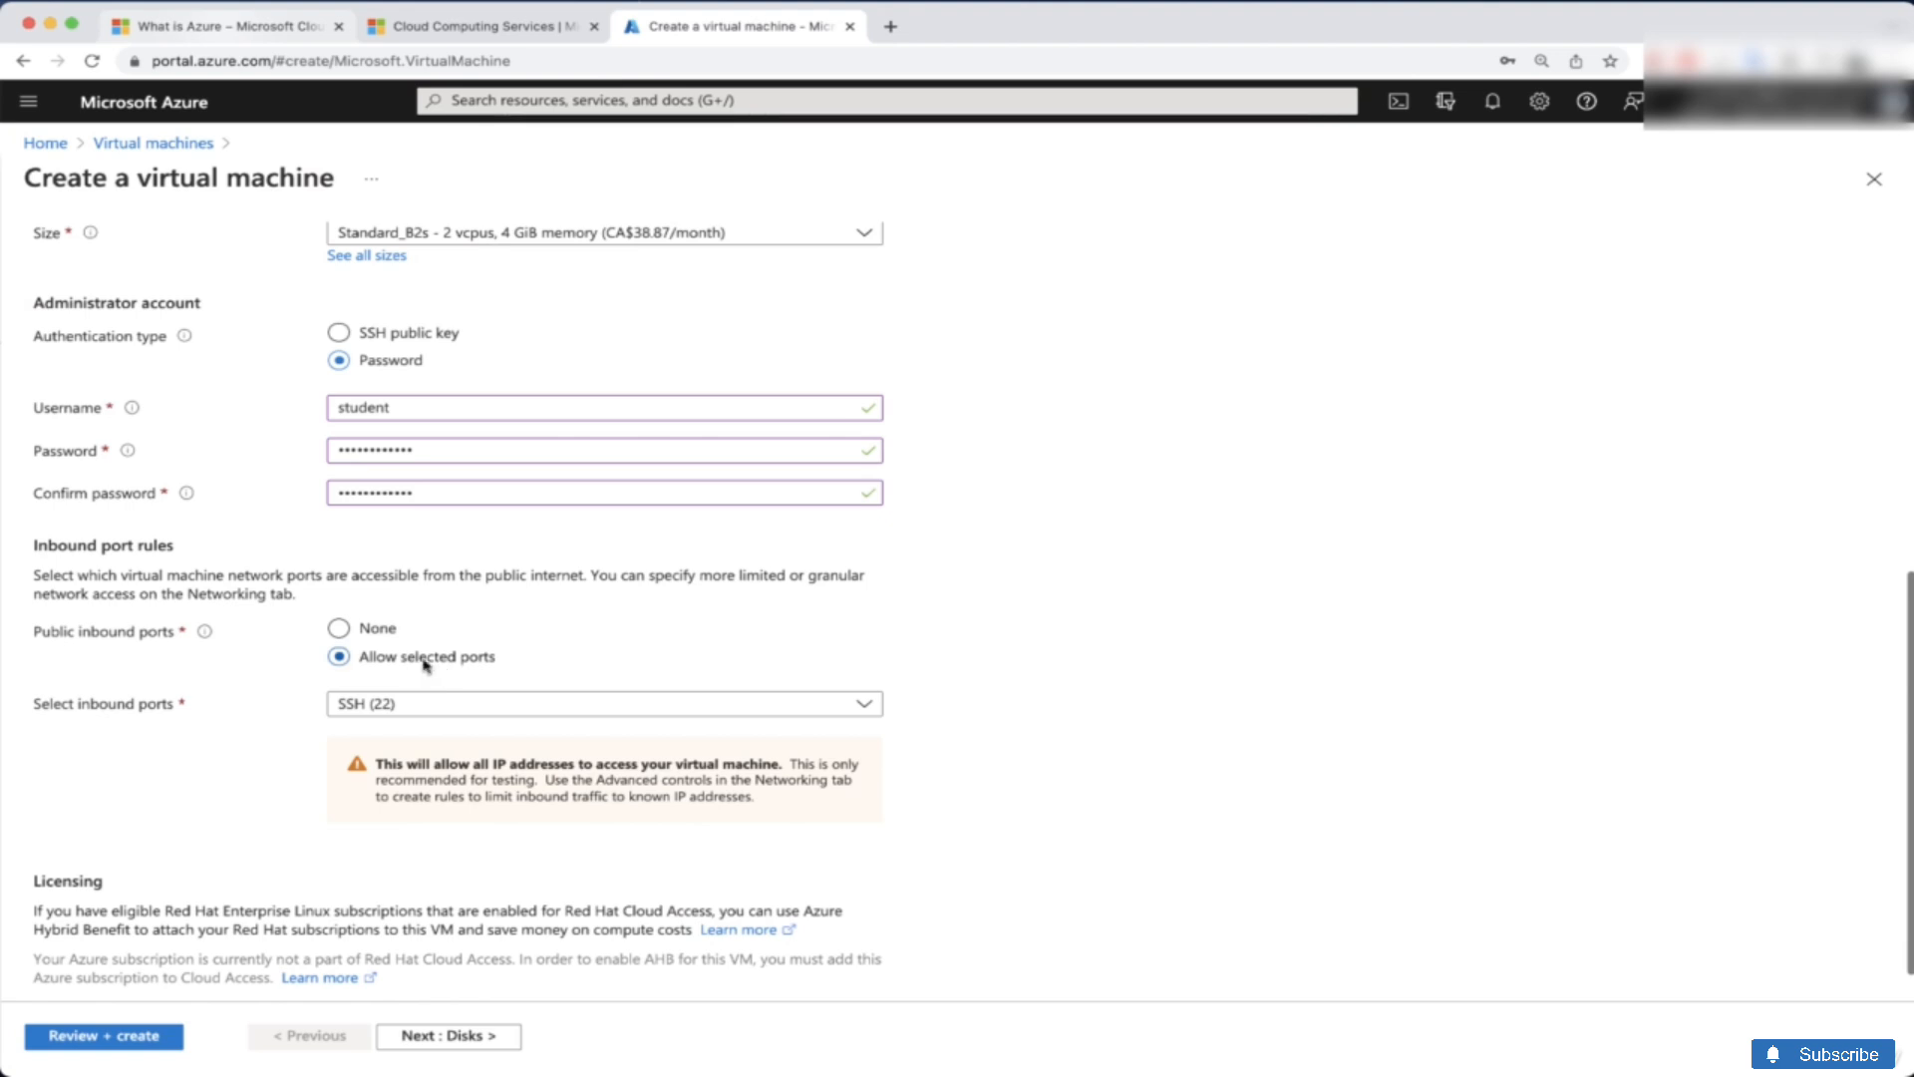
{"action": "left_click", "coordinate": [483, 712]}
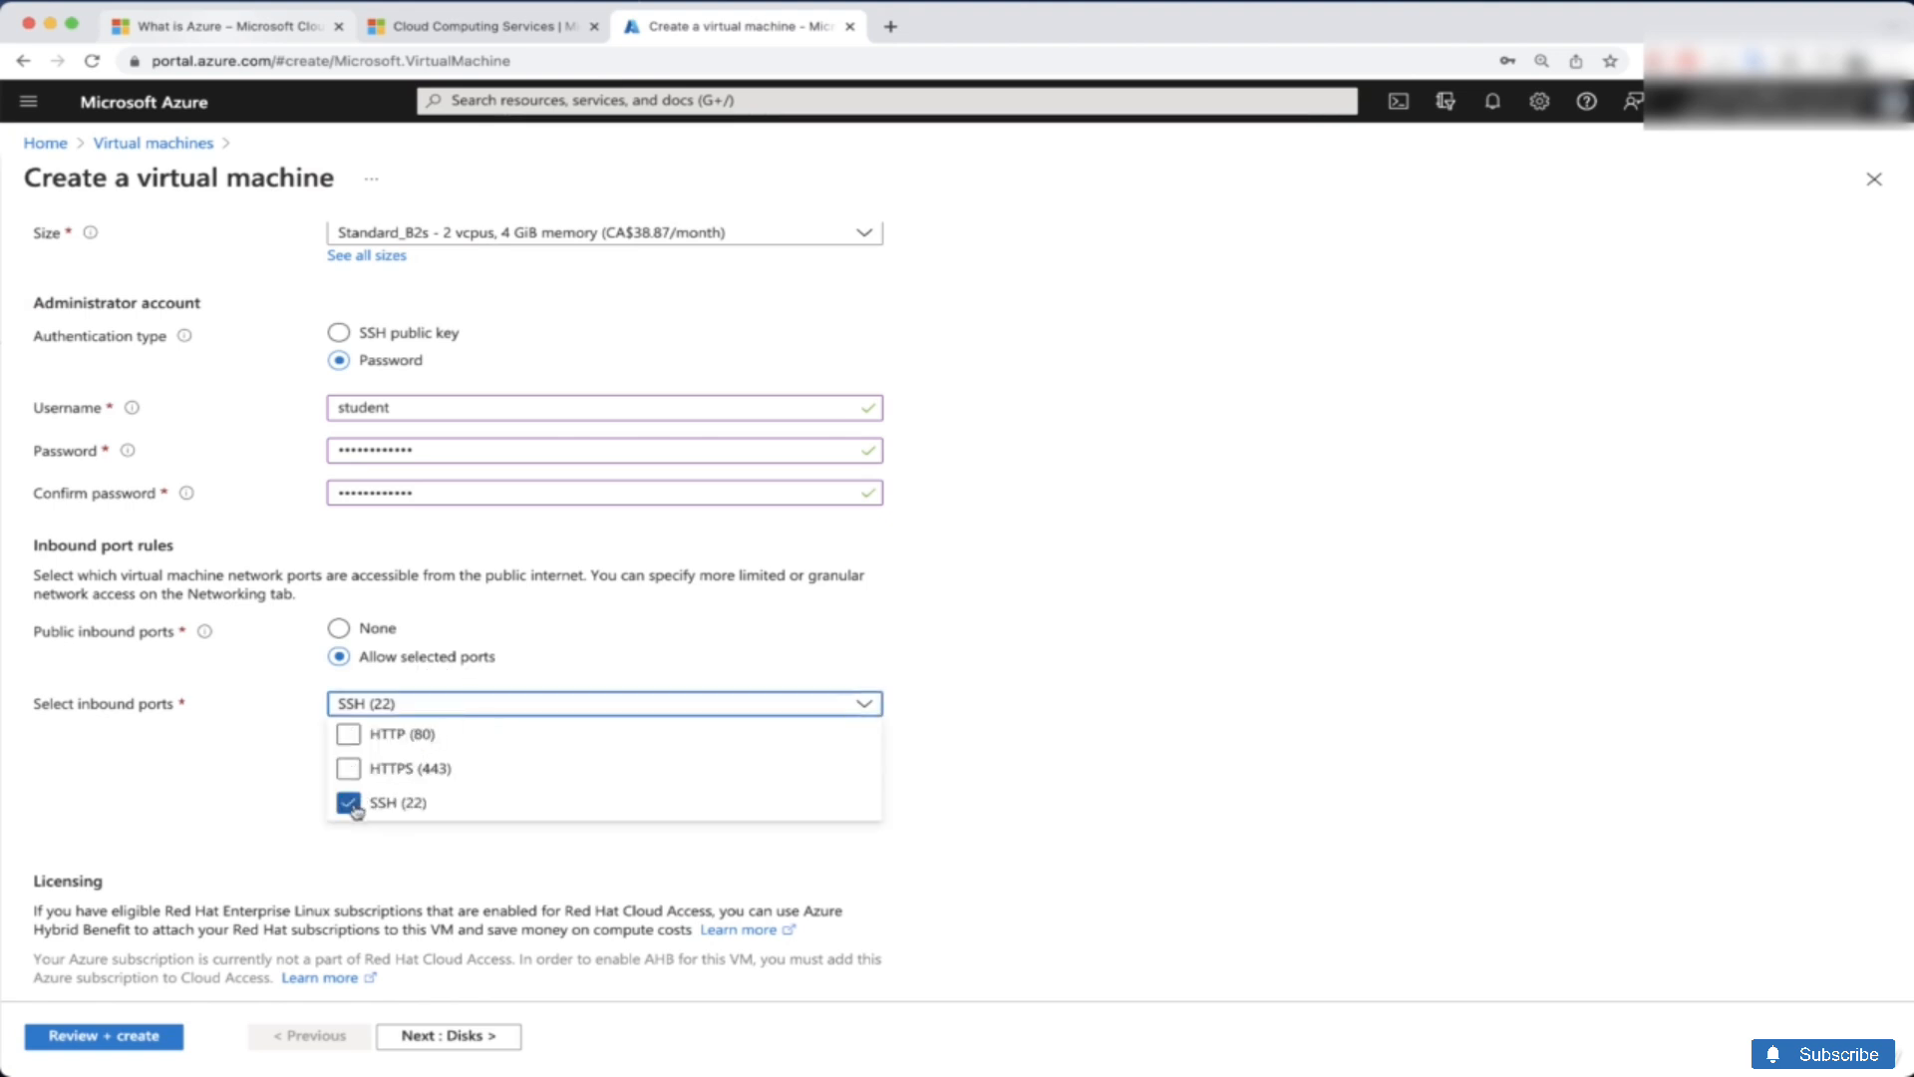
{"action": "left_click", "coordinate": [264, 748]}
{"action": "scroll", "coordinate": [264, 748], "scroll_direction": "up", "scroll_amount": 10}
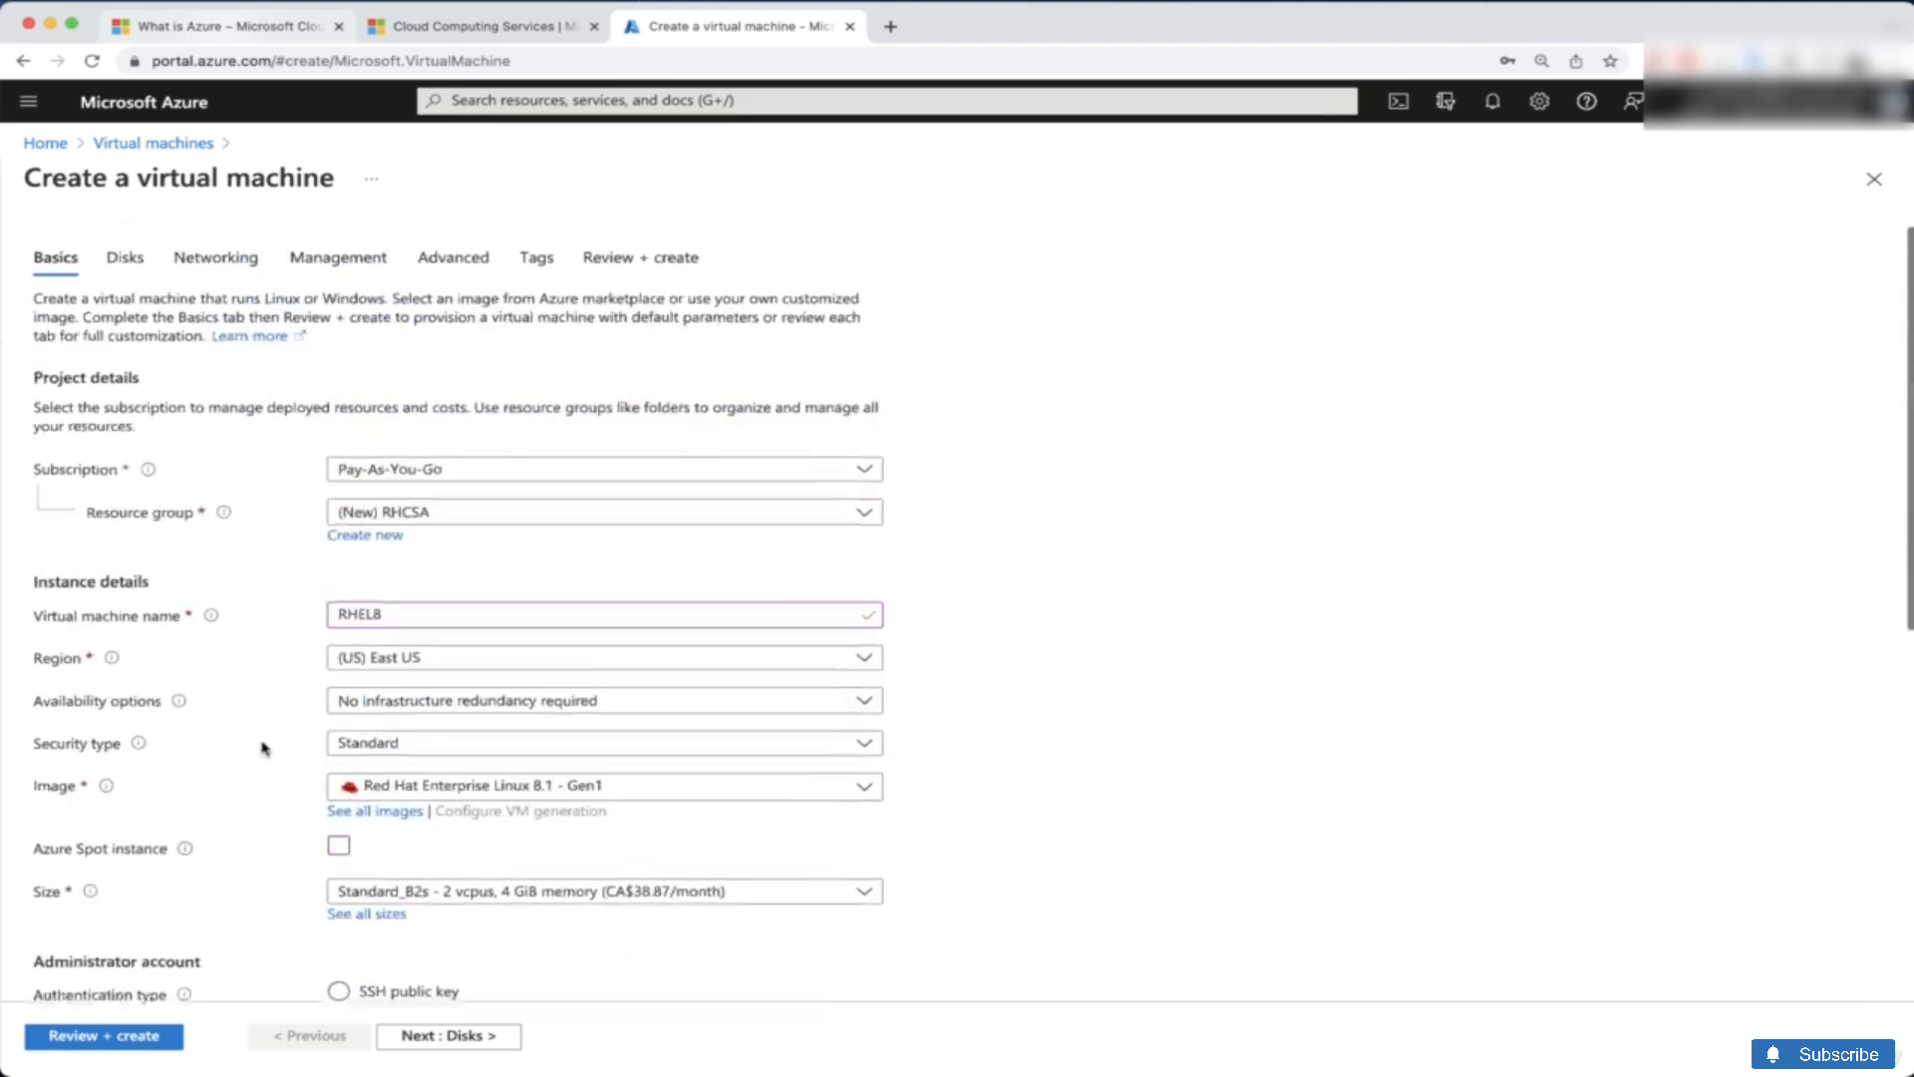
{"action": "scroll", "coordinate": [419, 499], "scroll_direction": "down", "scroll_amount": 5}
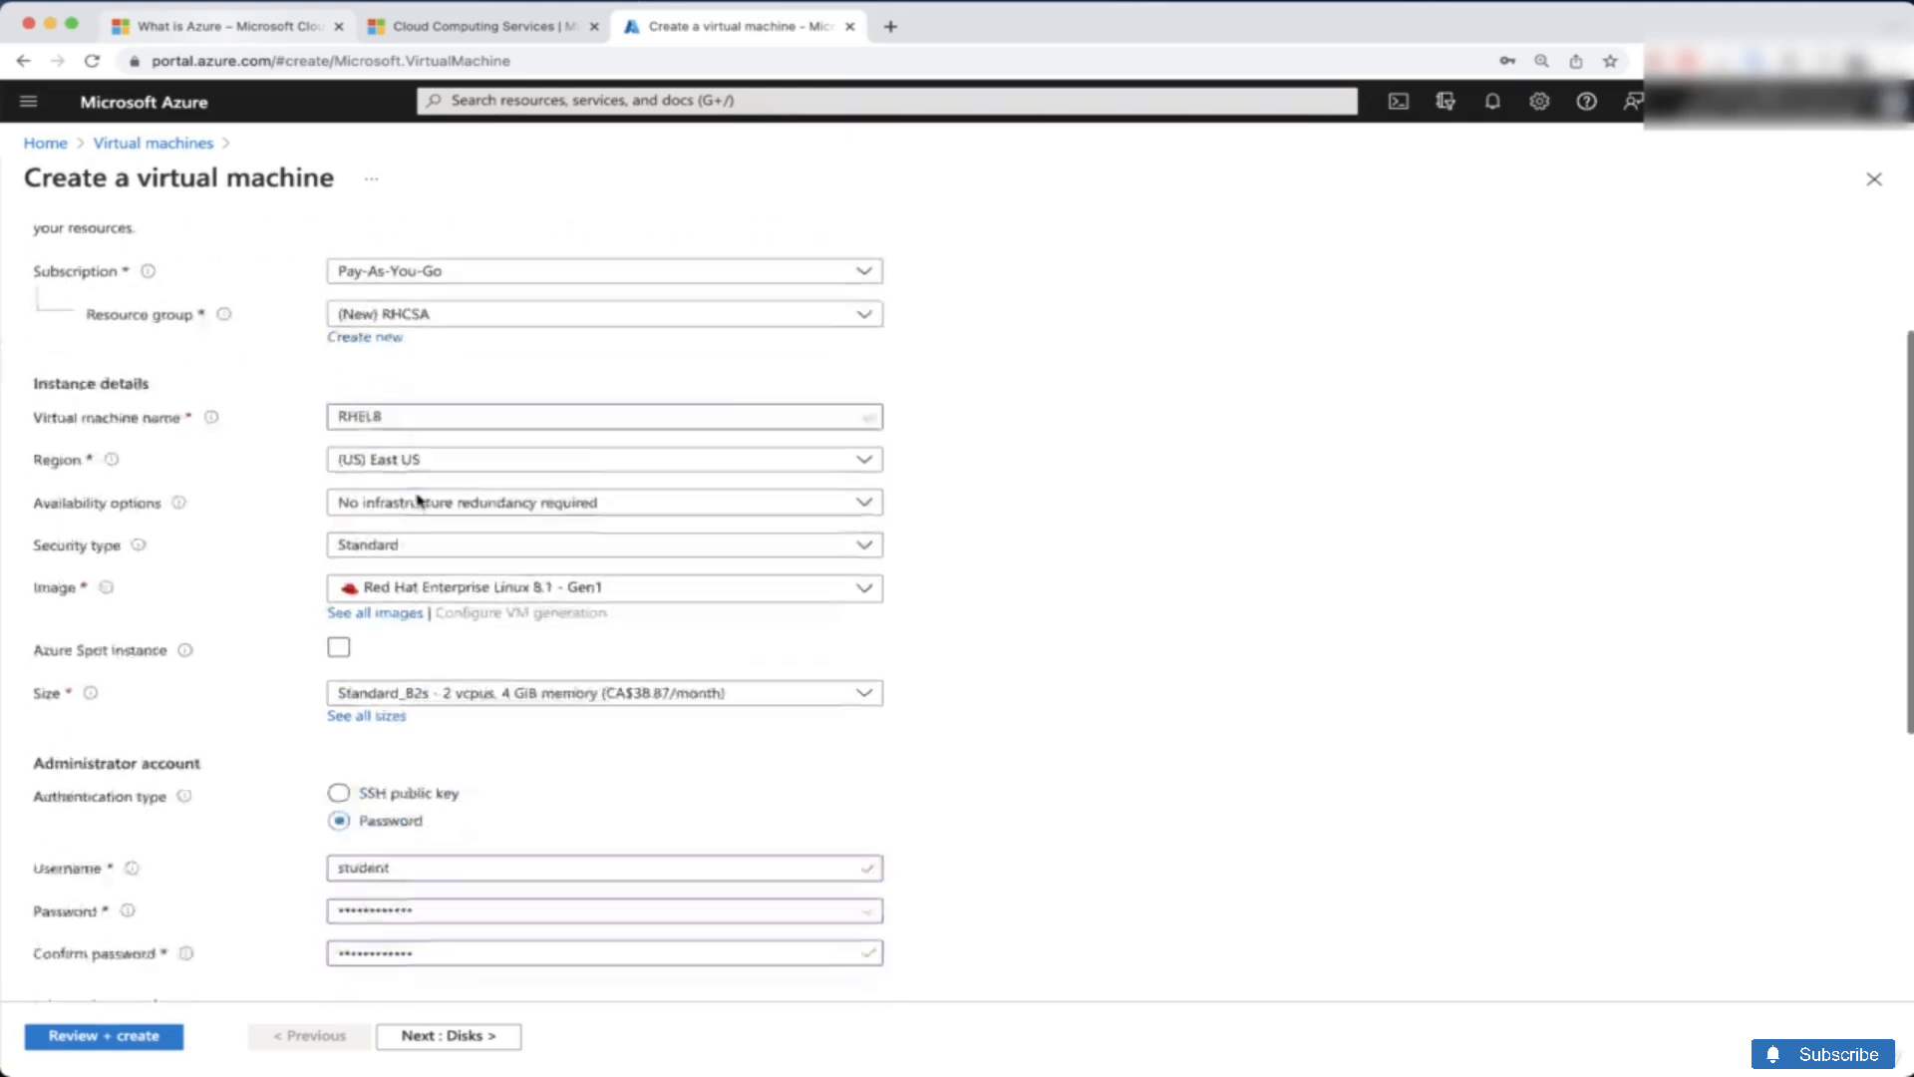
{"action": "scroll", "coordinate": [418, 499], "scroll_direction": "down", "scroll_amount": 2}
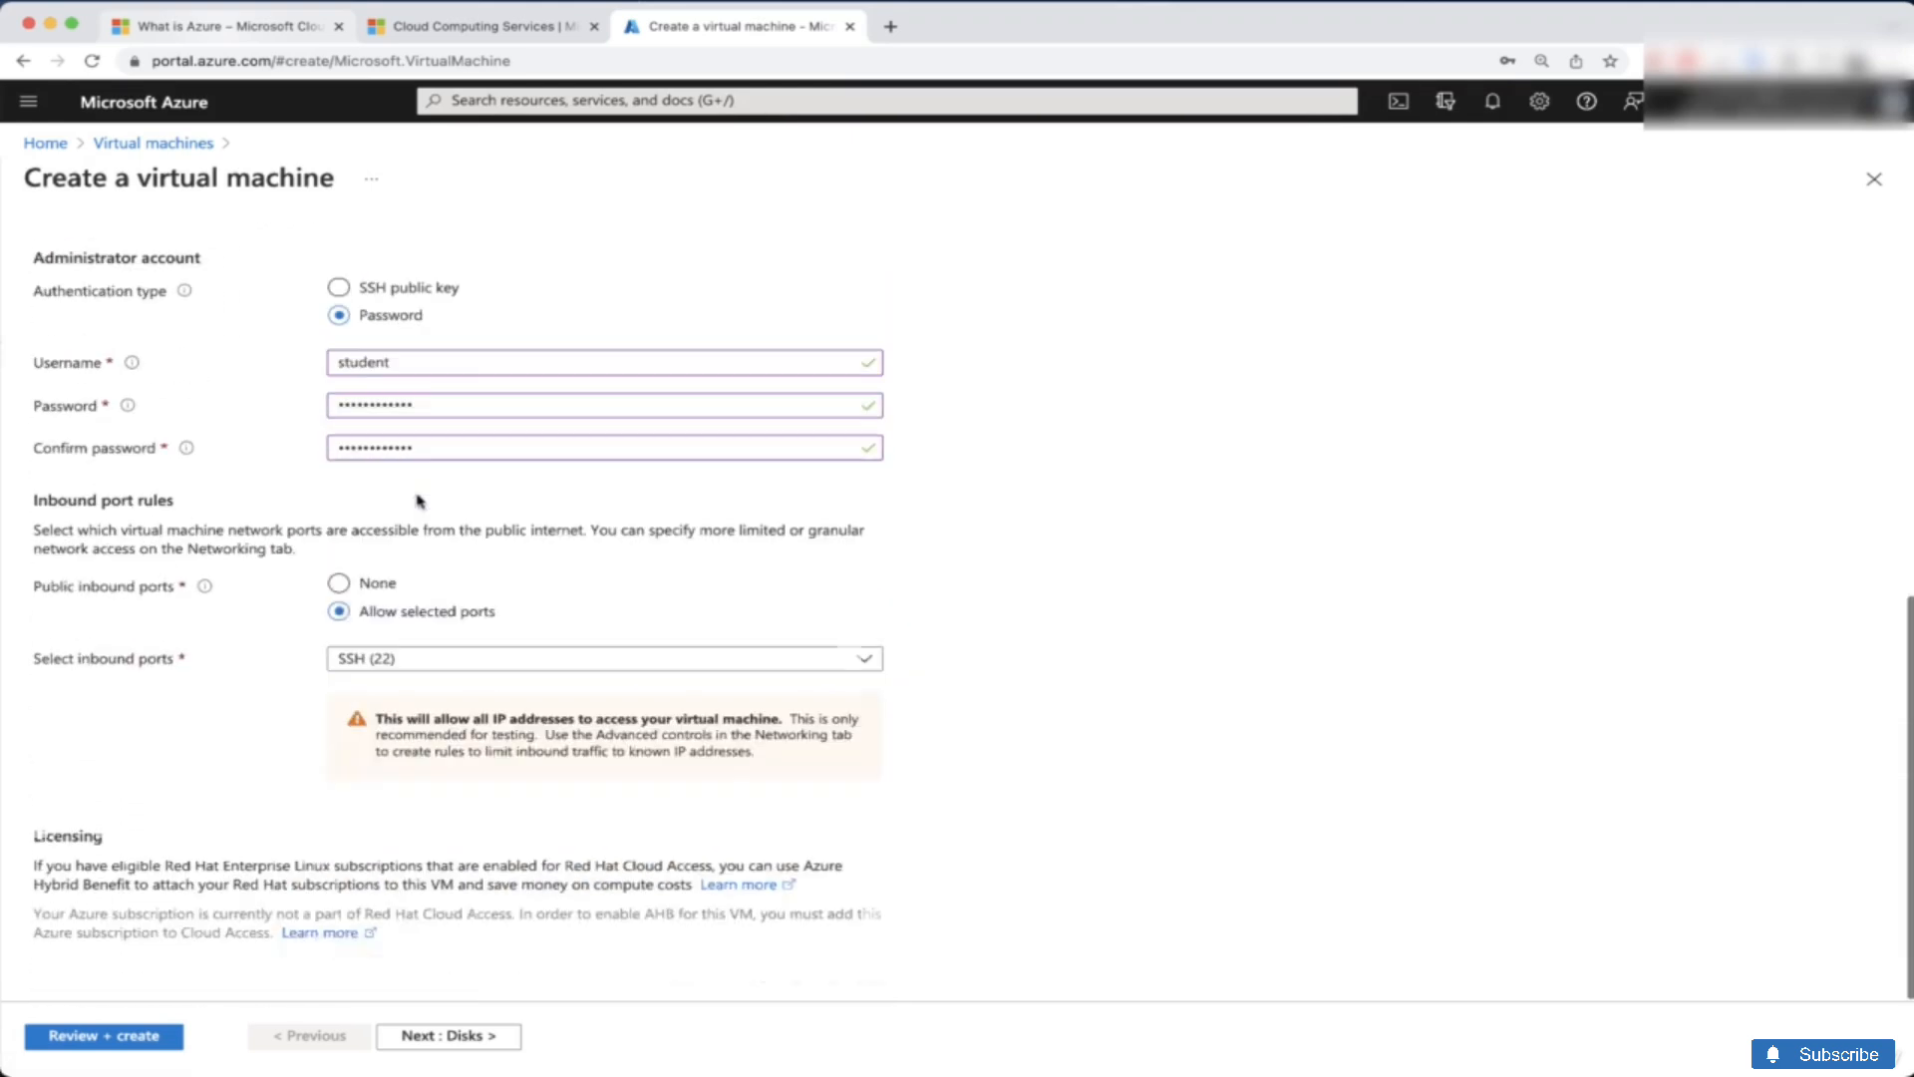
Step: Set the virtual machine's OS disk type to Standard SSD with locally-redundant storage
{"action": "left_click", "coordinate": [416, 1037]}
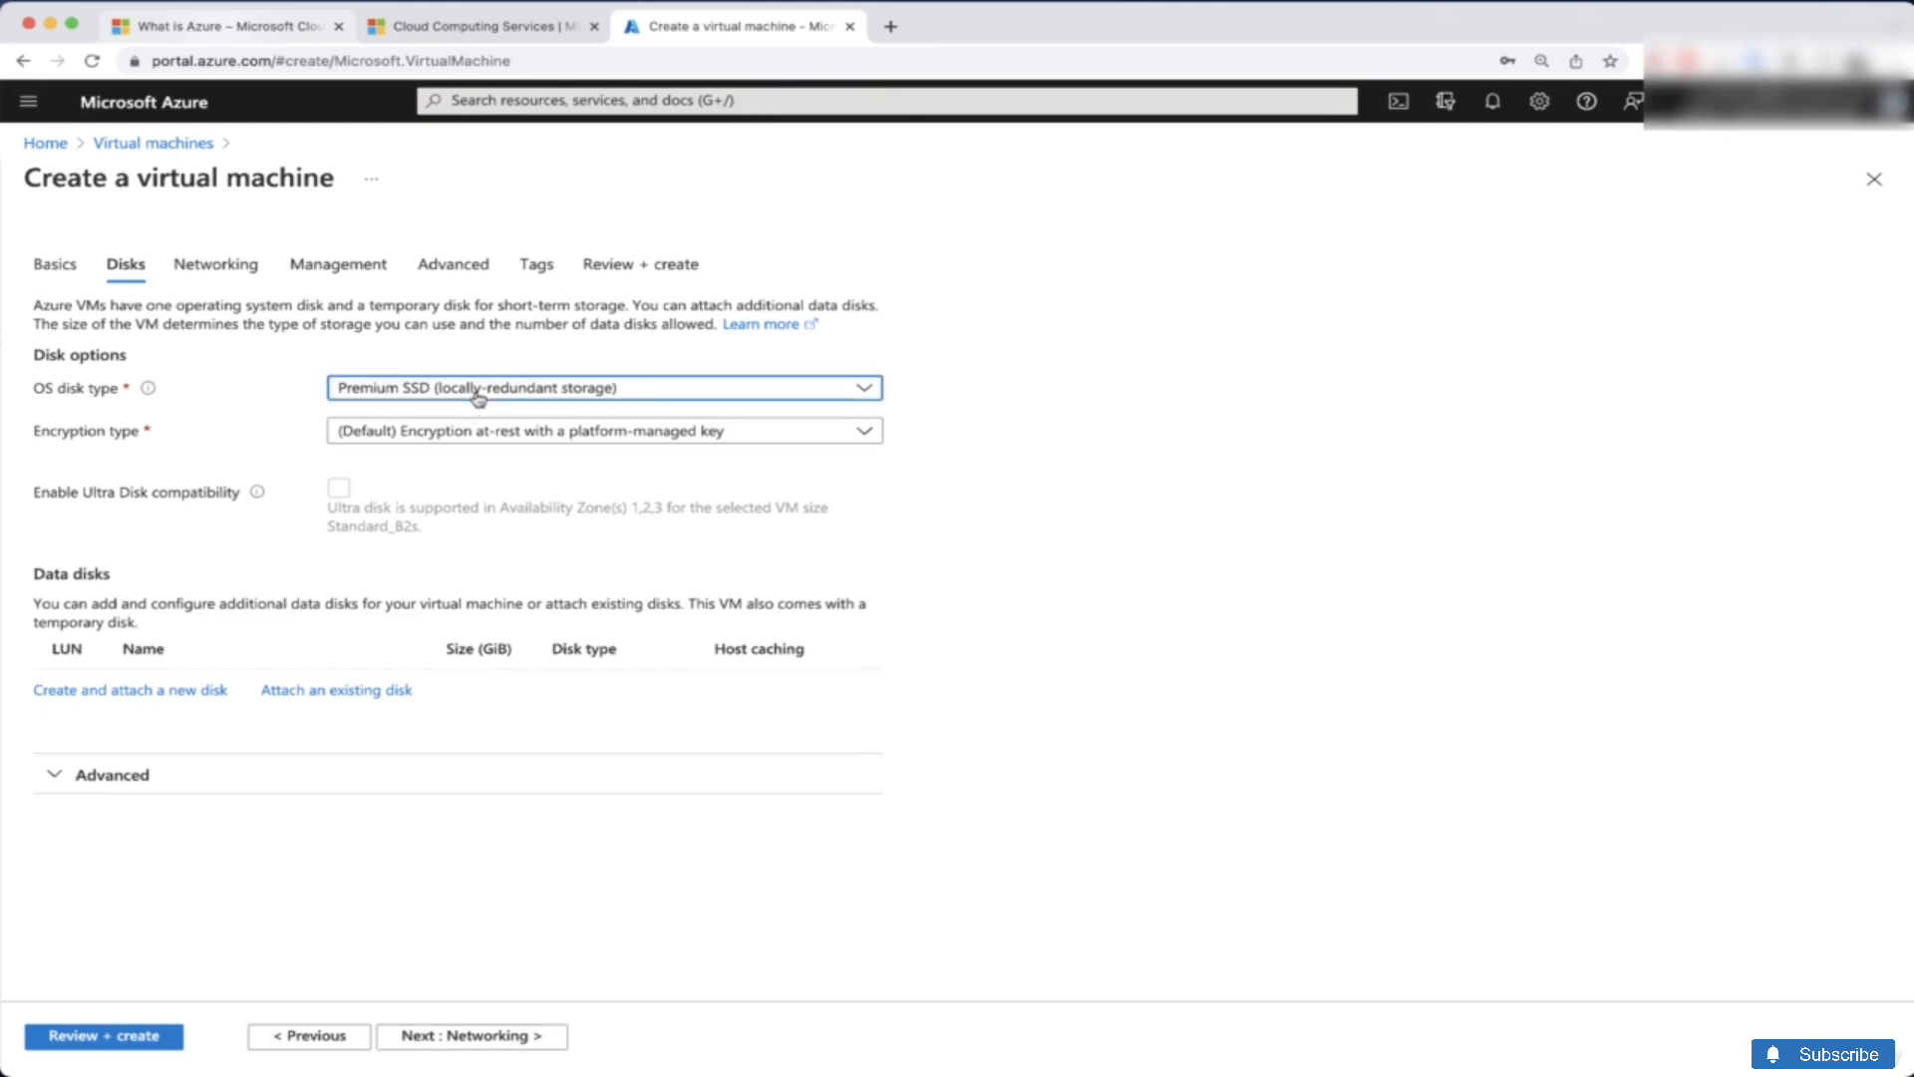
{"action": "left_click", "coordinate": [476, 394]}
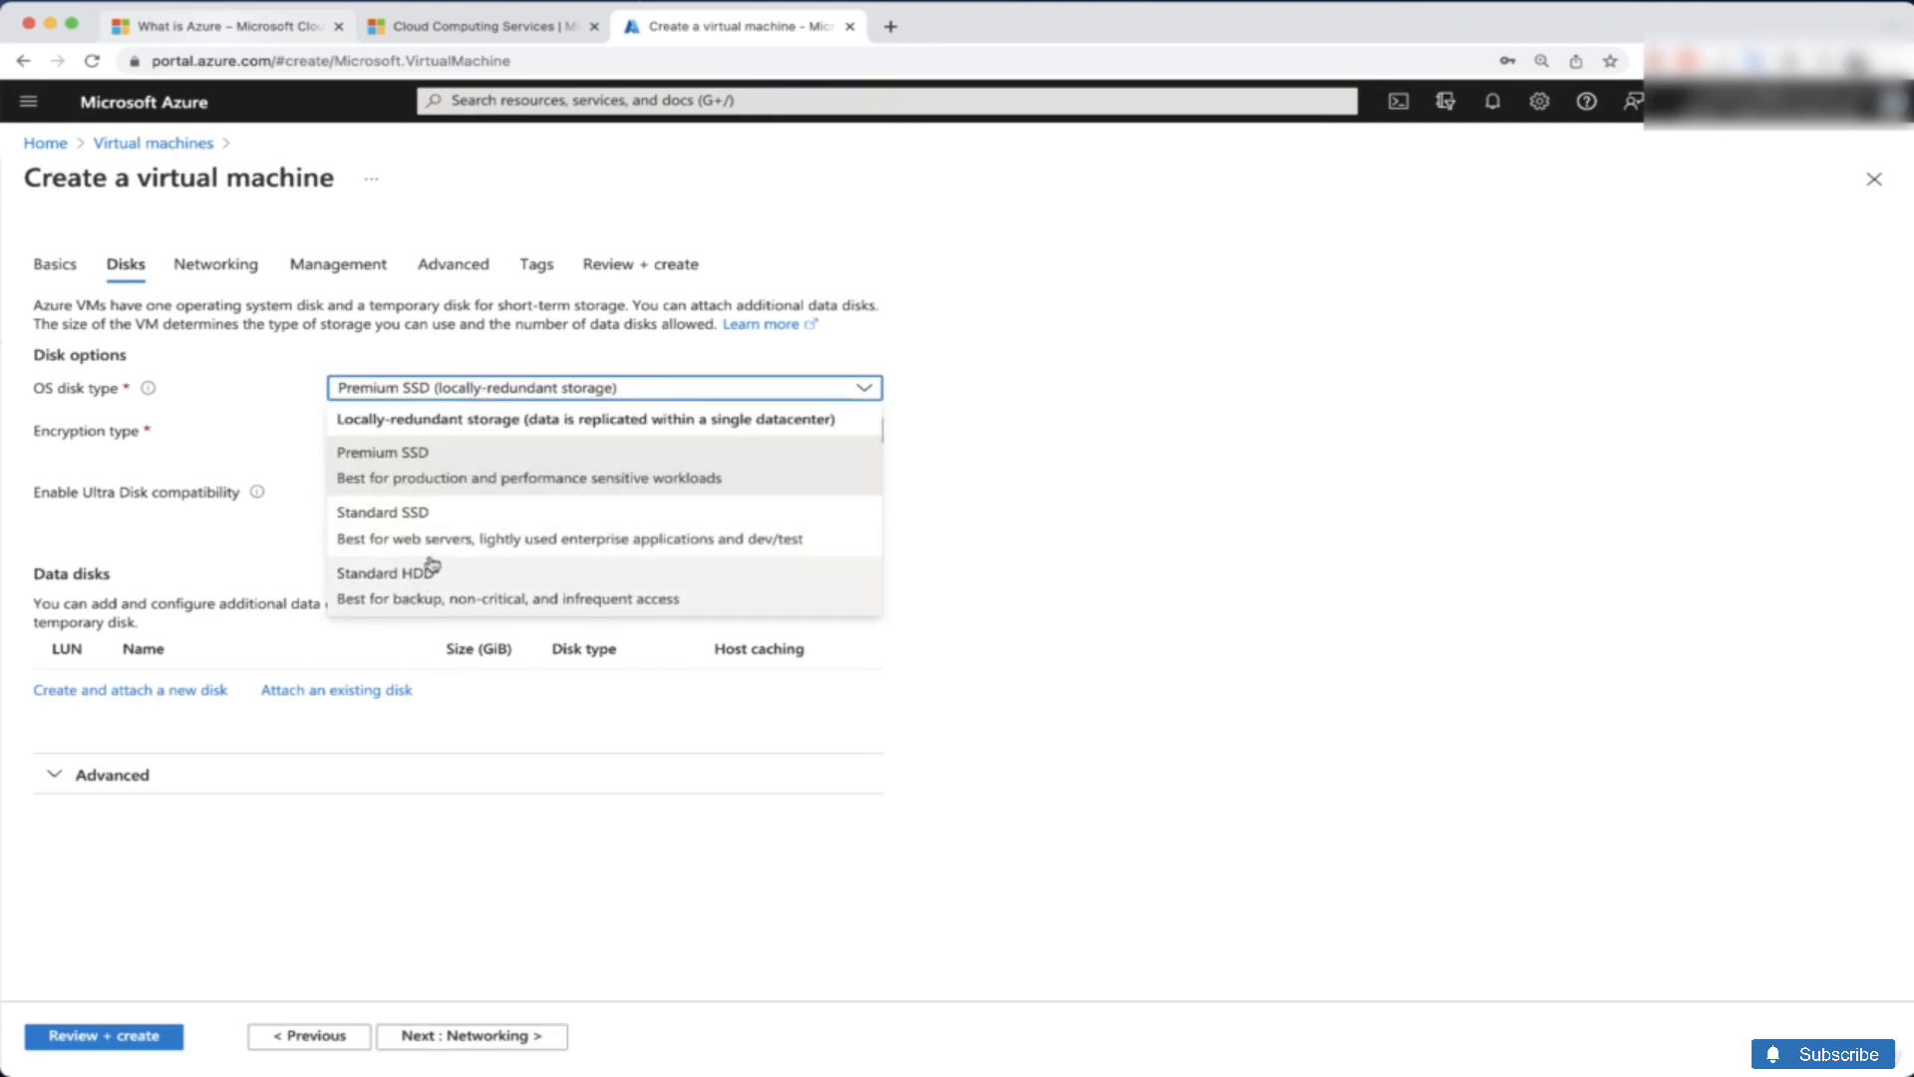
{"action": "left_click", "coordinate": [411, 529]}
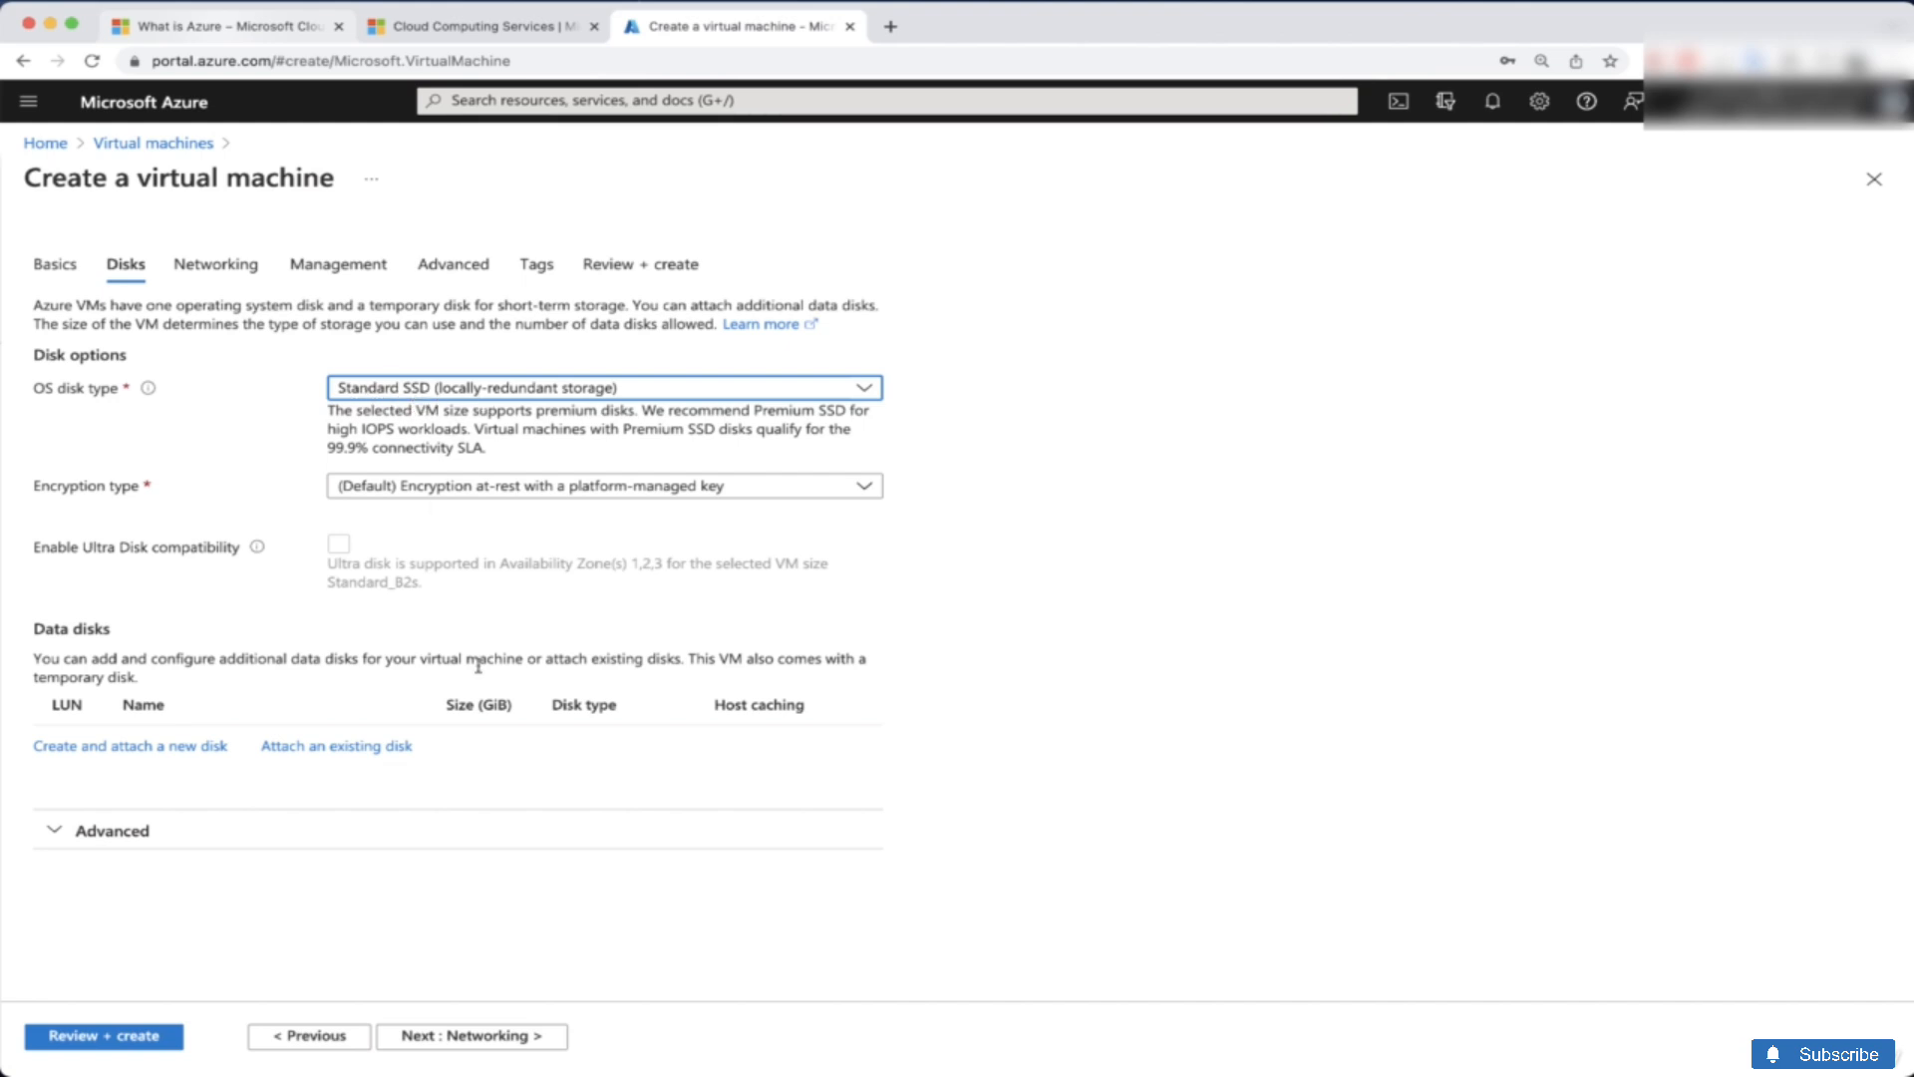
Step: Examine the Networking settings for the virtual network, subnet, public IP, security group and load balancing
{"action": "left_click", "coordinate": [425, 1036]}
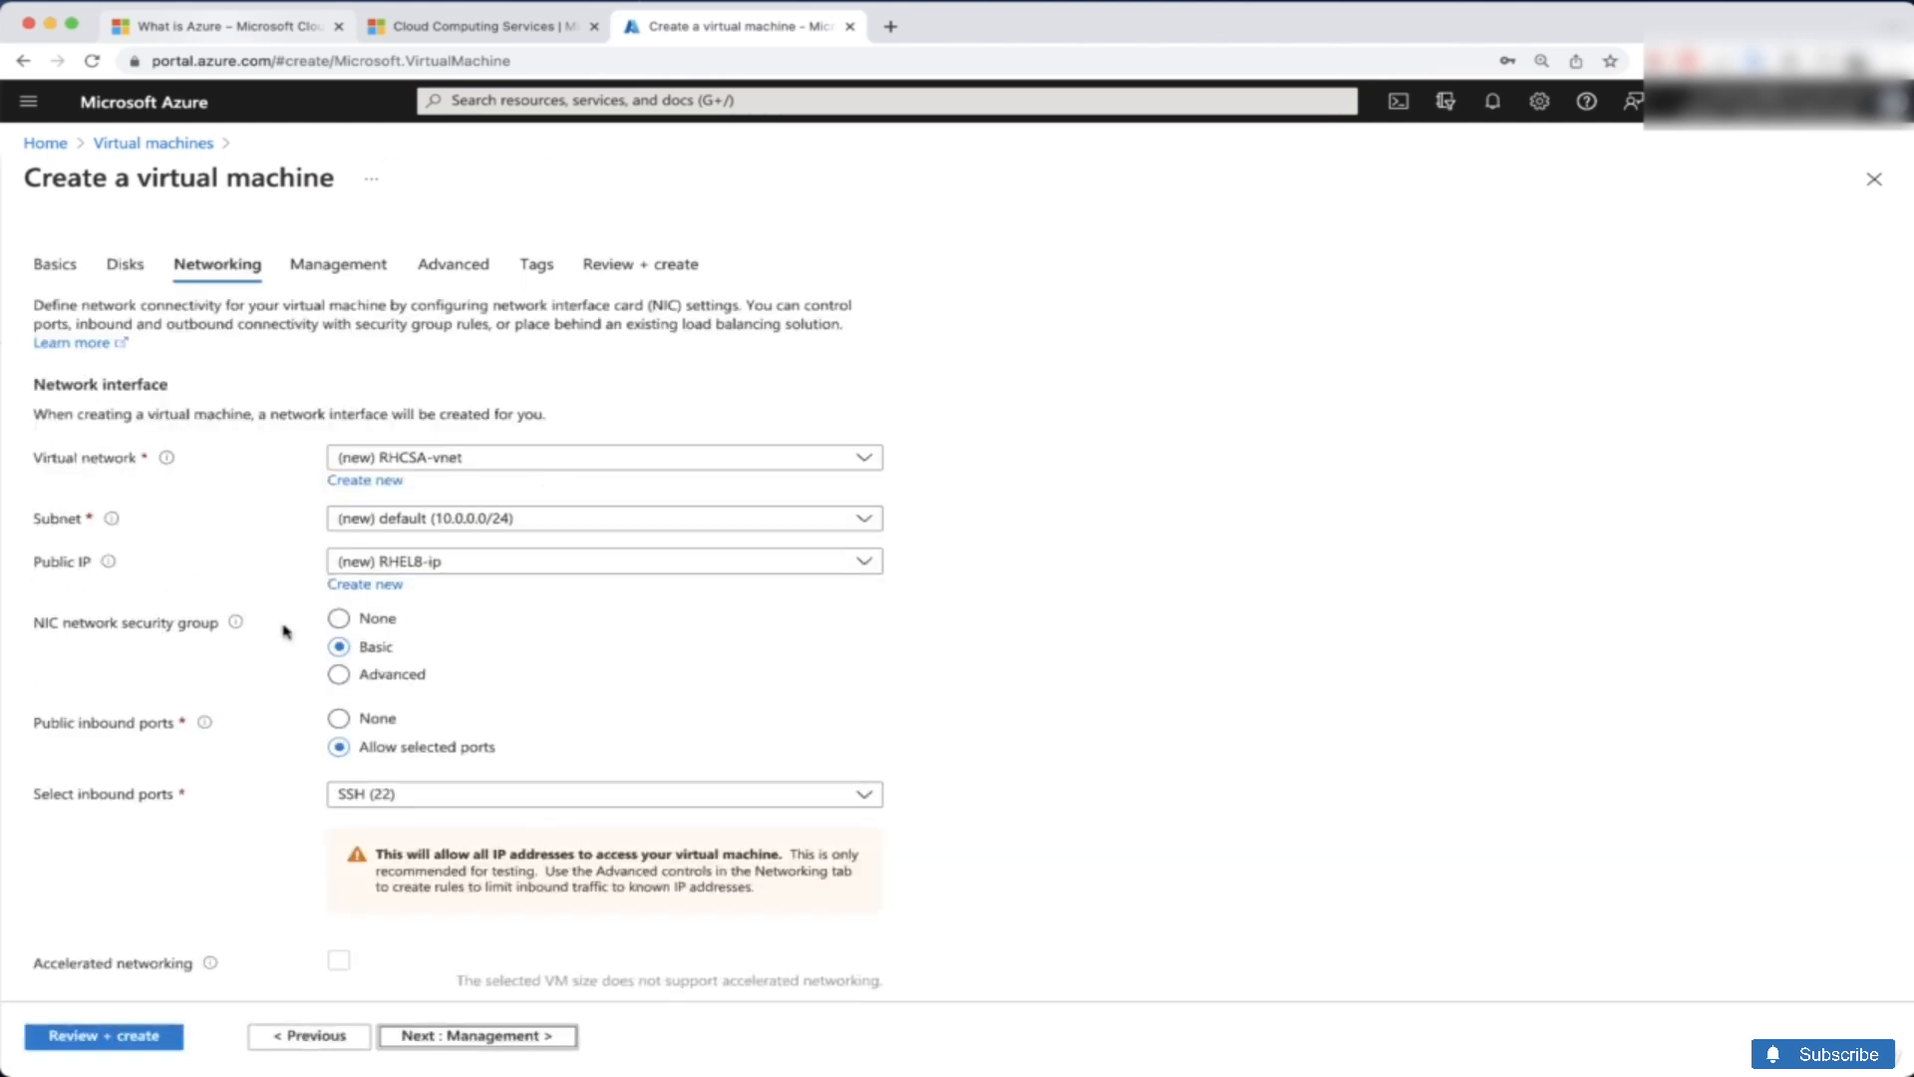
{"action": "scroll", "coordinate": [261, 621], "scroll_direction": "down", "scroll_amount": 2}
{"action": "scroll", "coordinate": [595, 422], "scroll_direction": "down", "scroll_amount": 1}
{"action": "scroll", "coordinate": [594, 422], "scroll_direction": "up", "scroll_amount": 3}
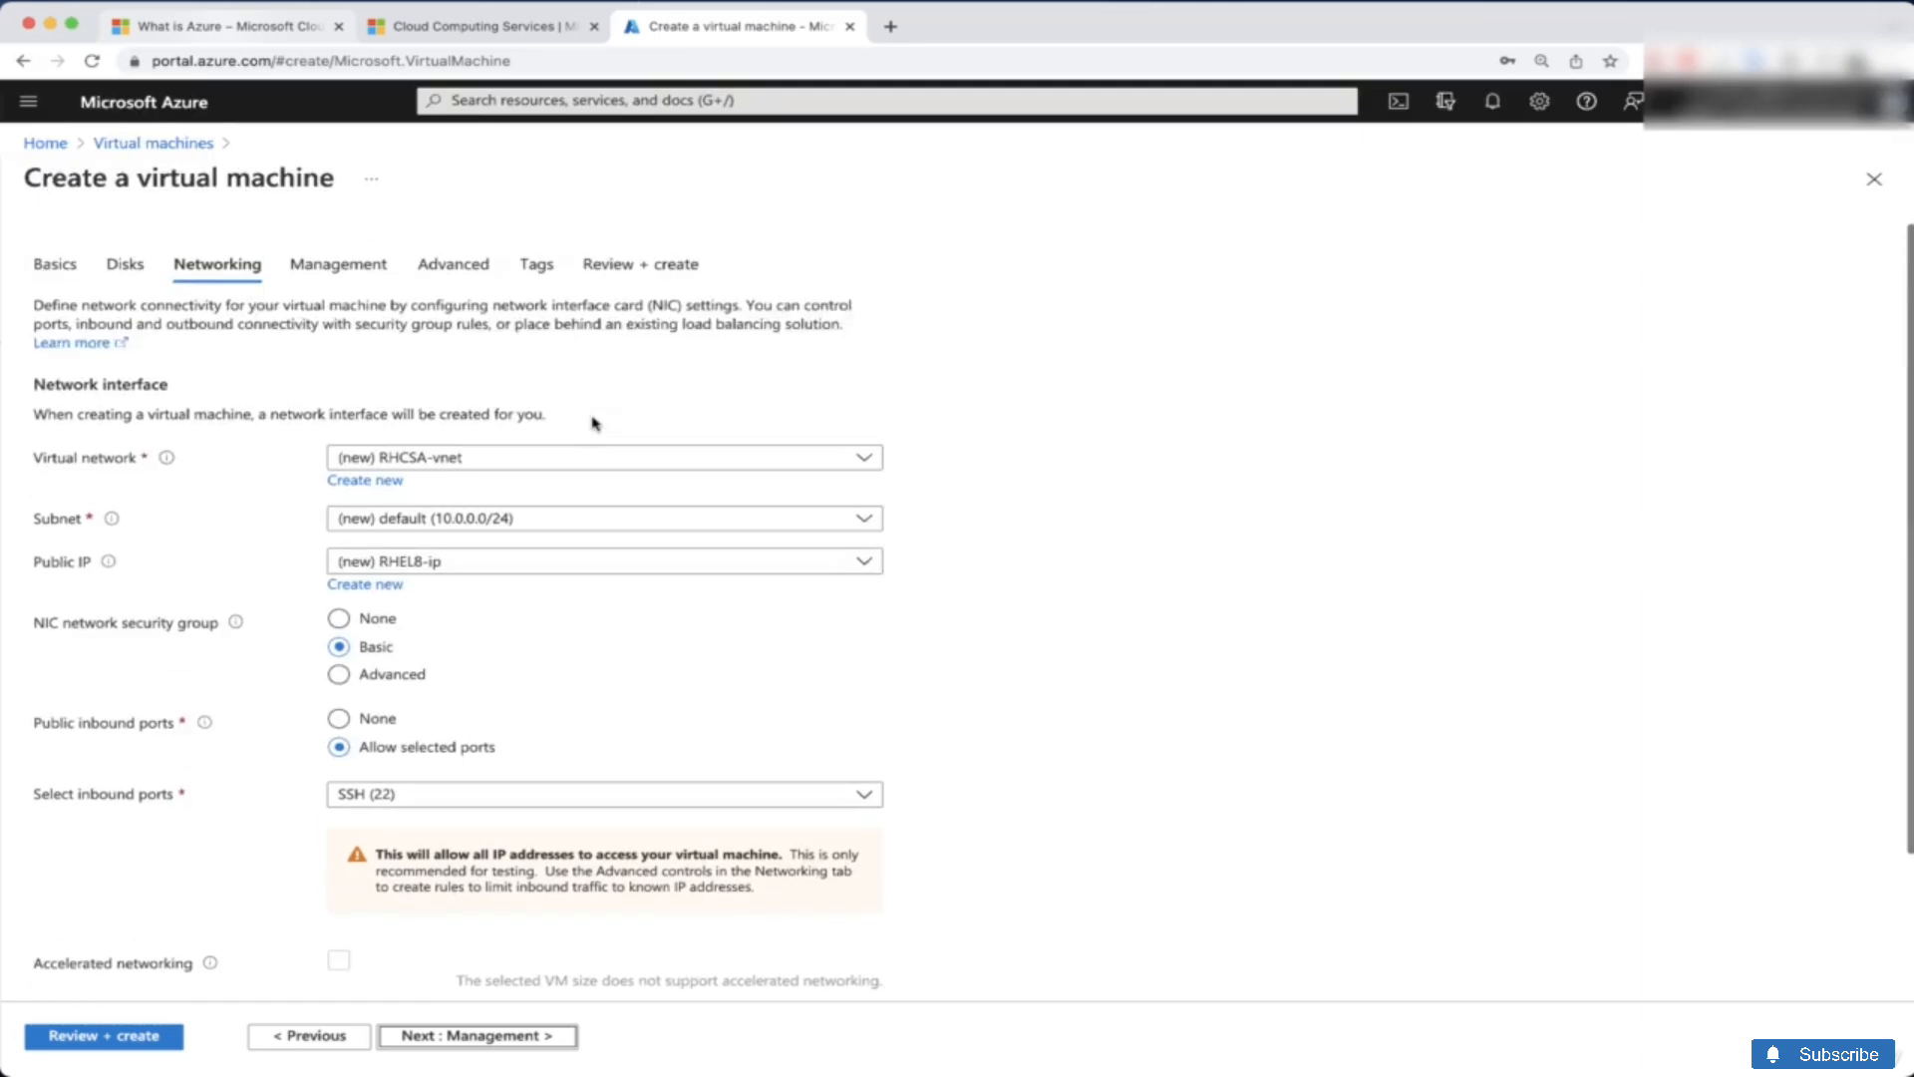
{"action": "scroll", "coordinate": [594, 423], "scroll_direction": "down", "scroll_amount": 3}
{"action": "scroll", "coordinate": [592, 423], "scroll_direction": "up", "scroll_amount": 3}
{"action": "scroll", "coordinate": [590, 424], "scroll_direction": "down", "scroll_amount": 3}
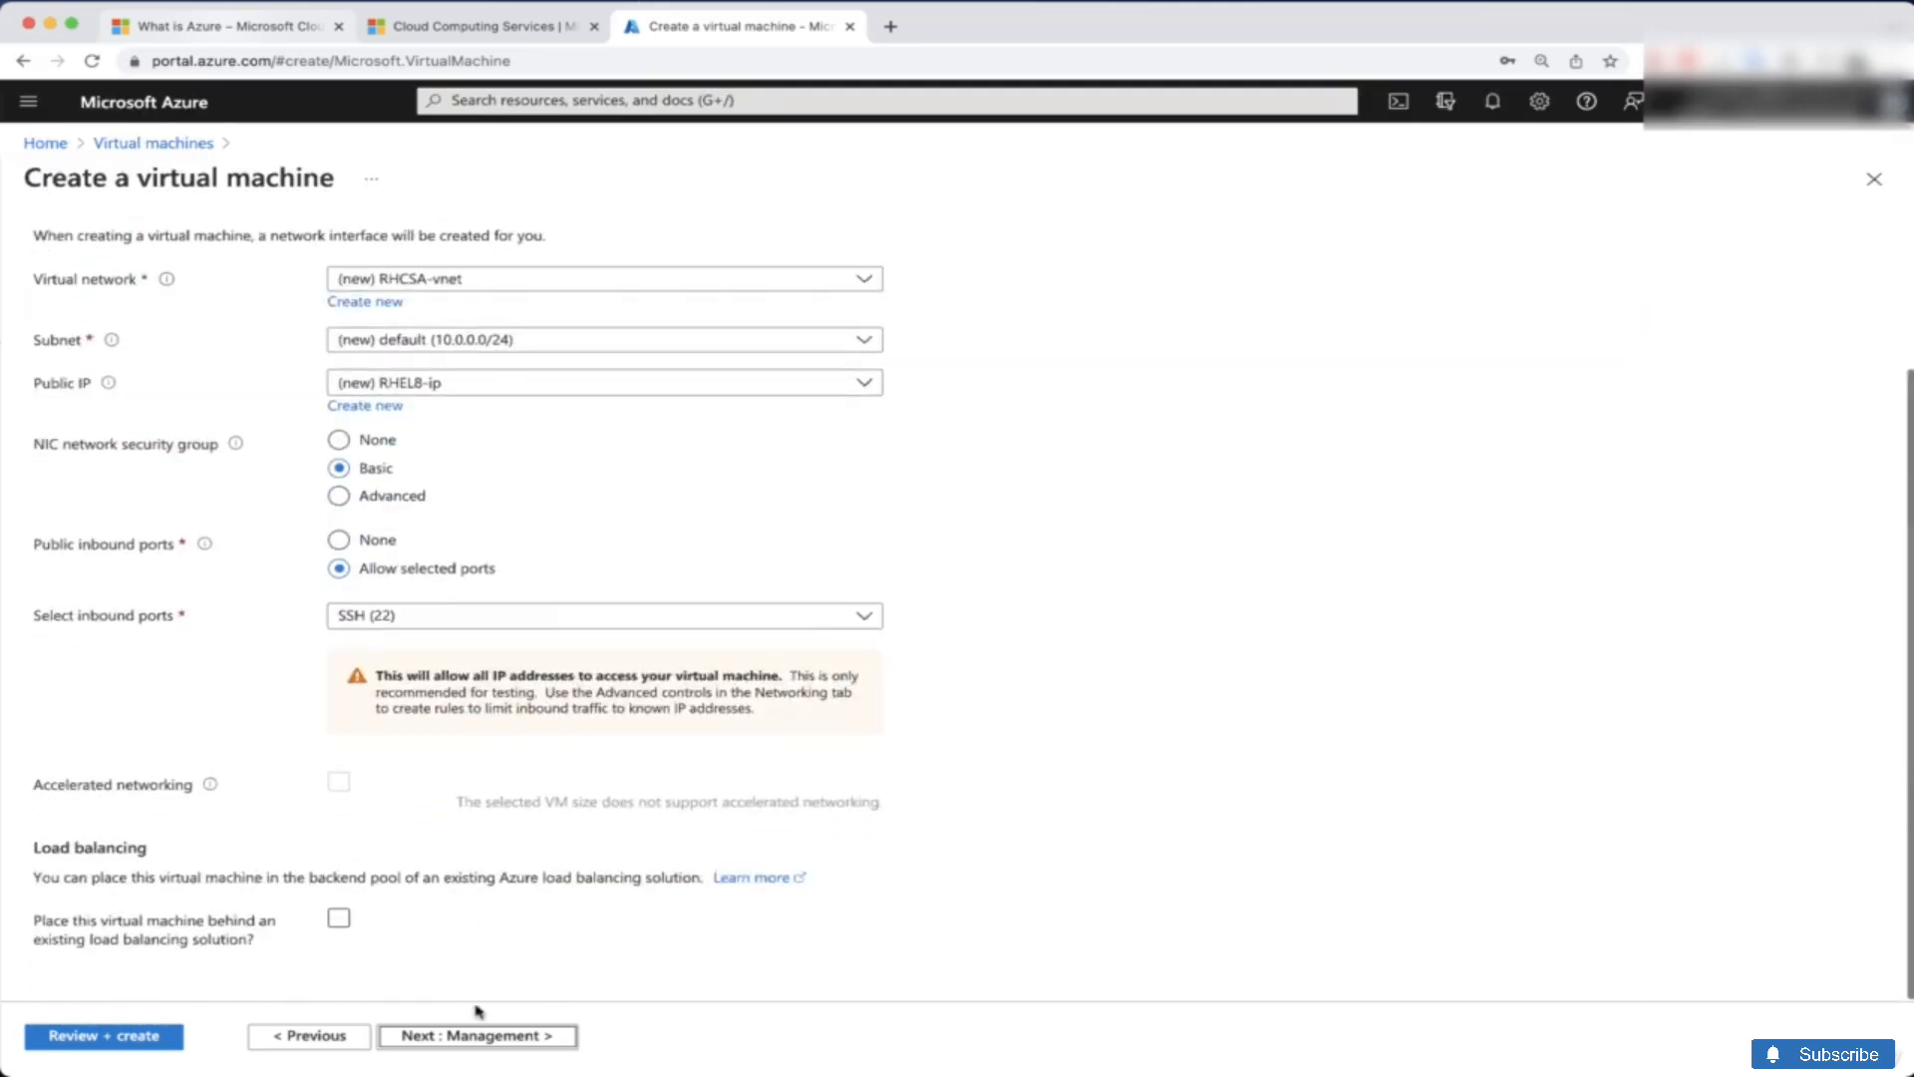
Step: Look through the Management, Advanced and Tags settings of the virtual machine
{"action": "left_click", "coordinate": [469, 1037]}
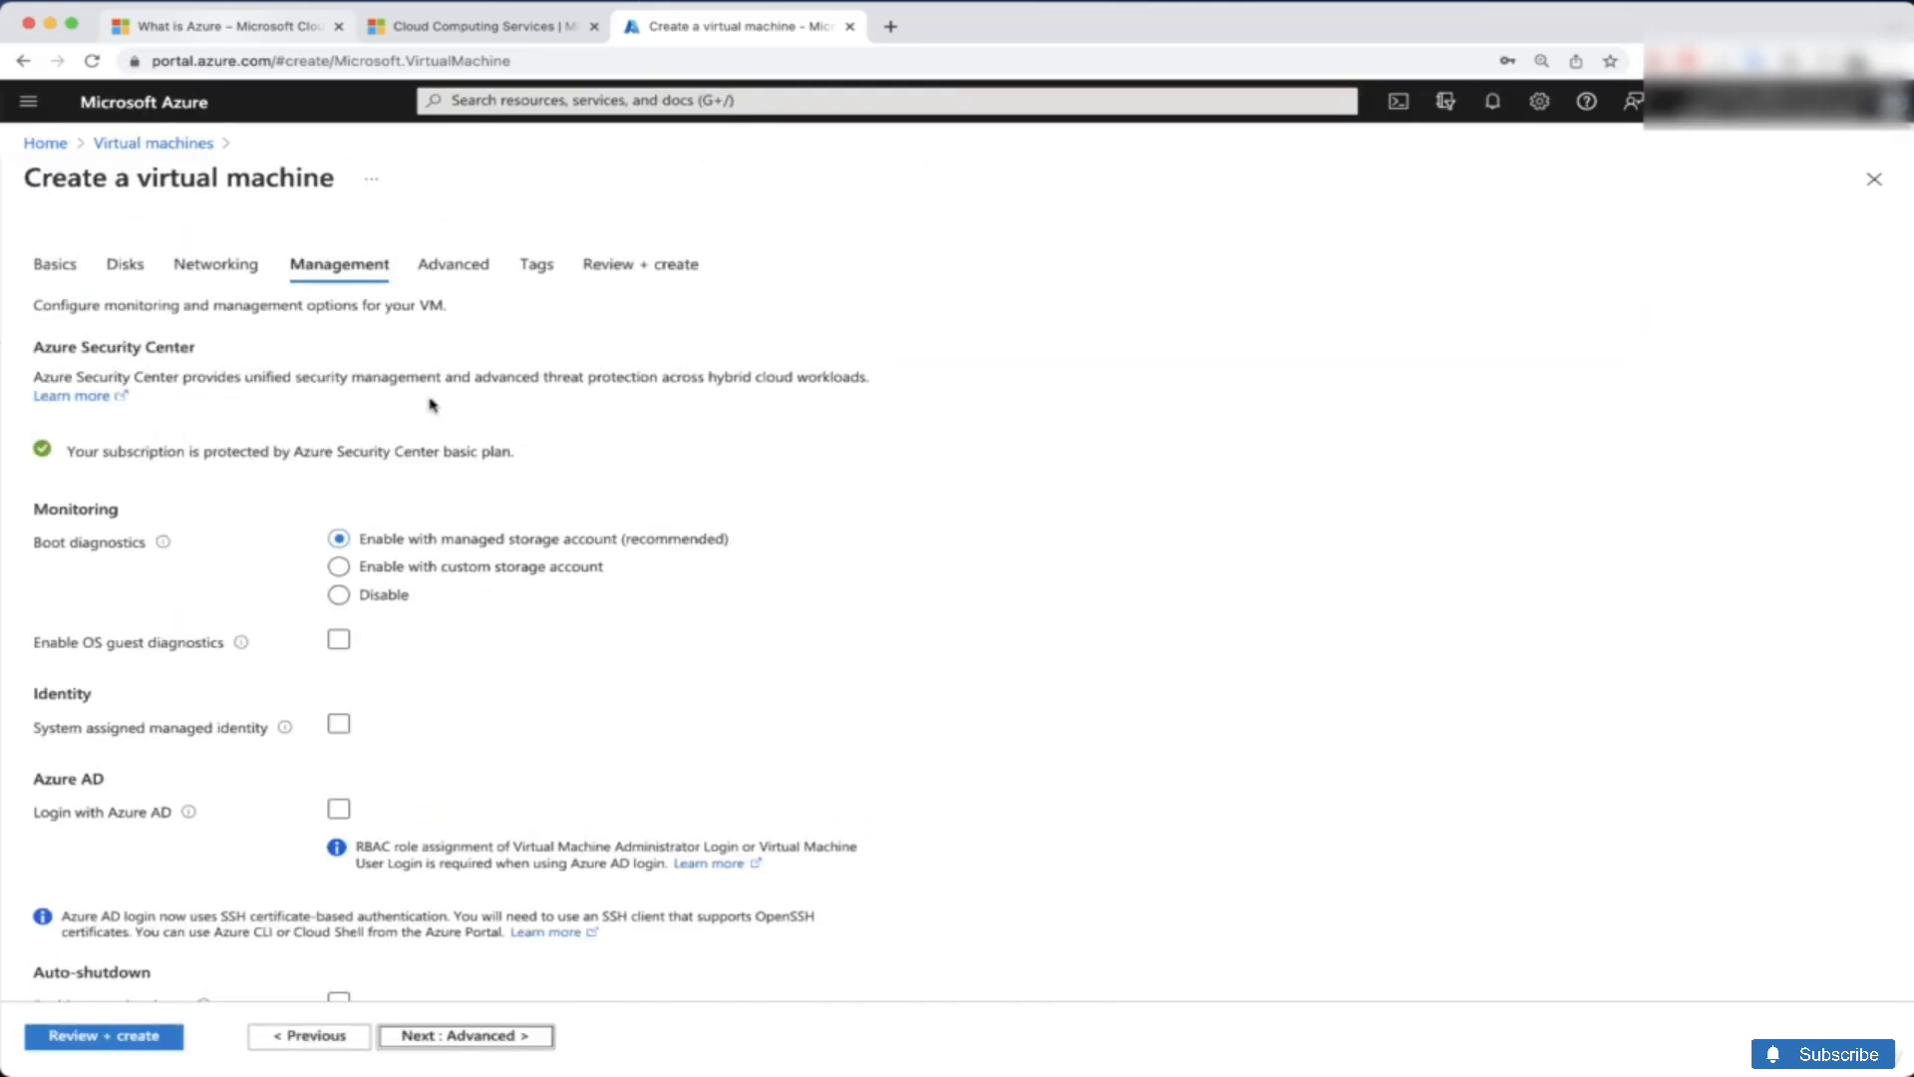
{"action": "scroll", "coordinate": [516, 552], "scroll_direction": "down", "scroll_amount": 4}
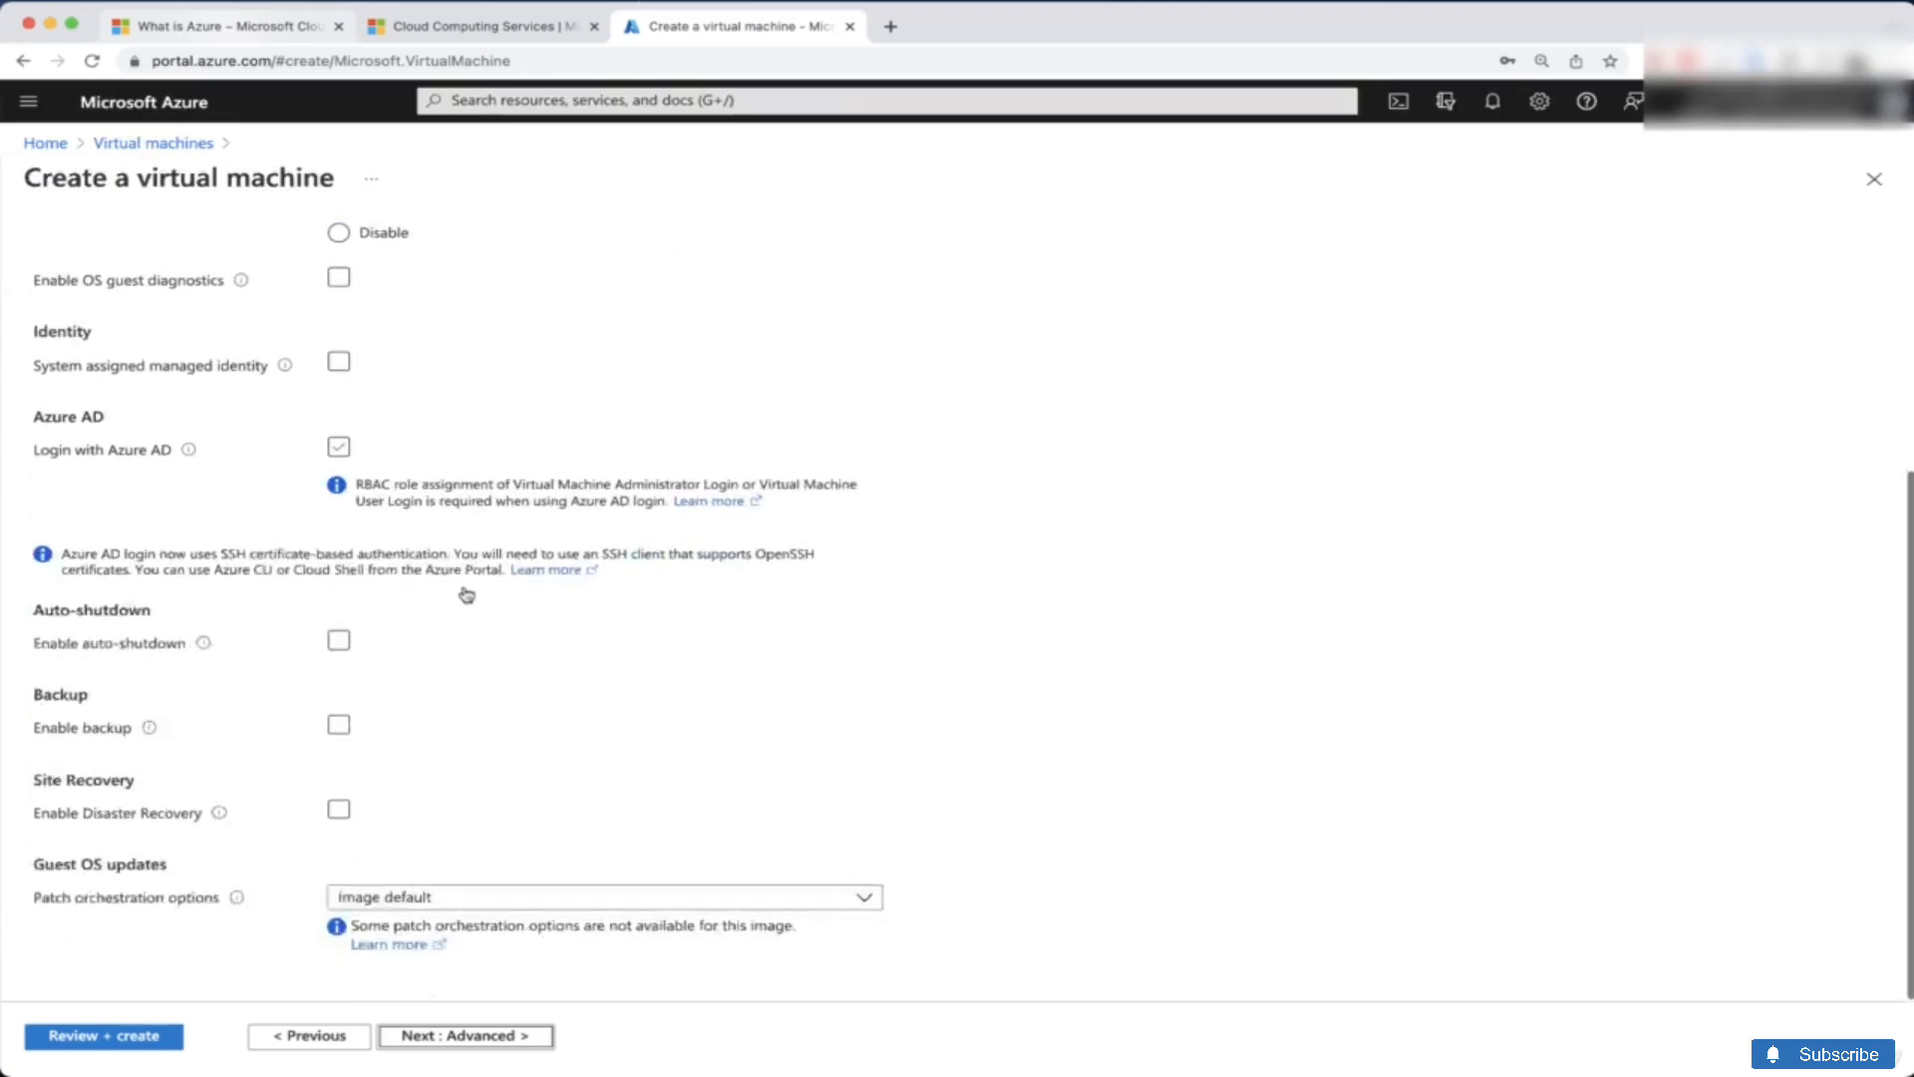
{"action": "scroll", "coordinate": [464, 595], "scroll_direction": "up", "scroll_amount": 4}
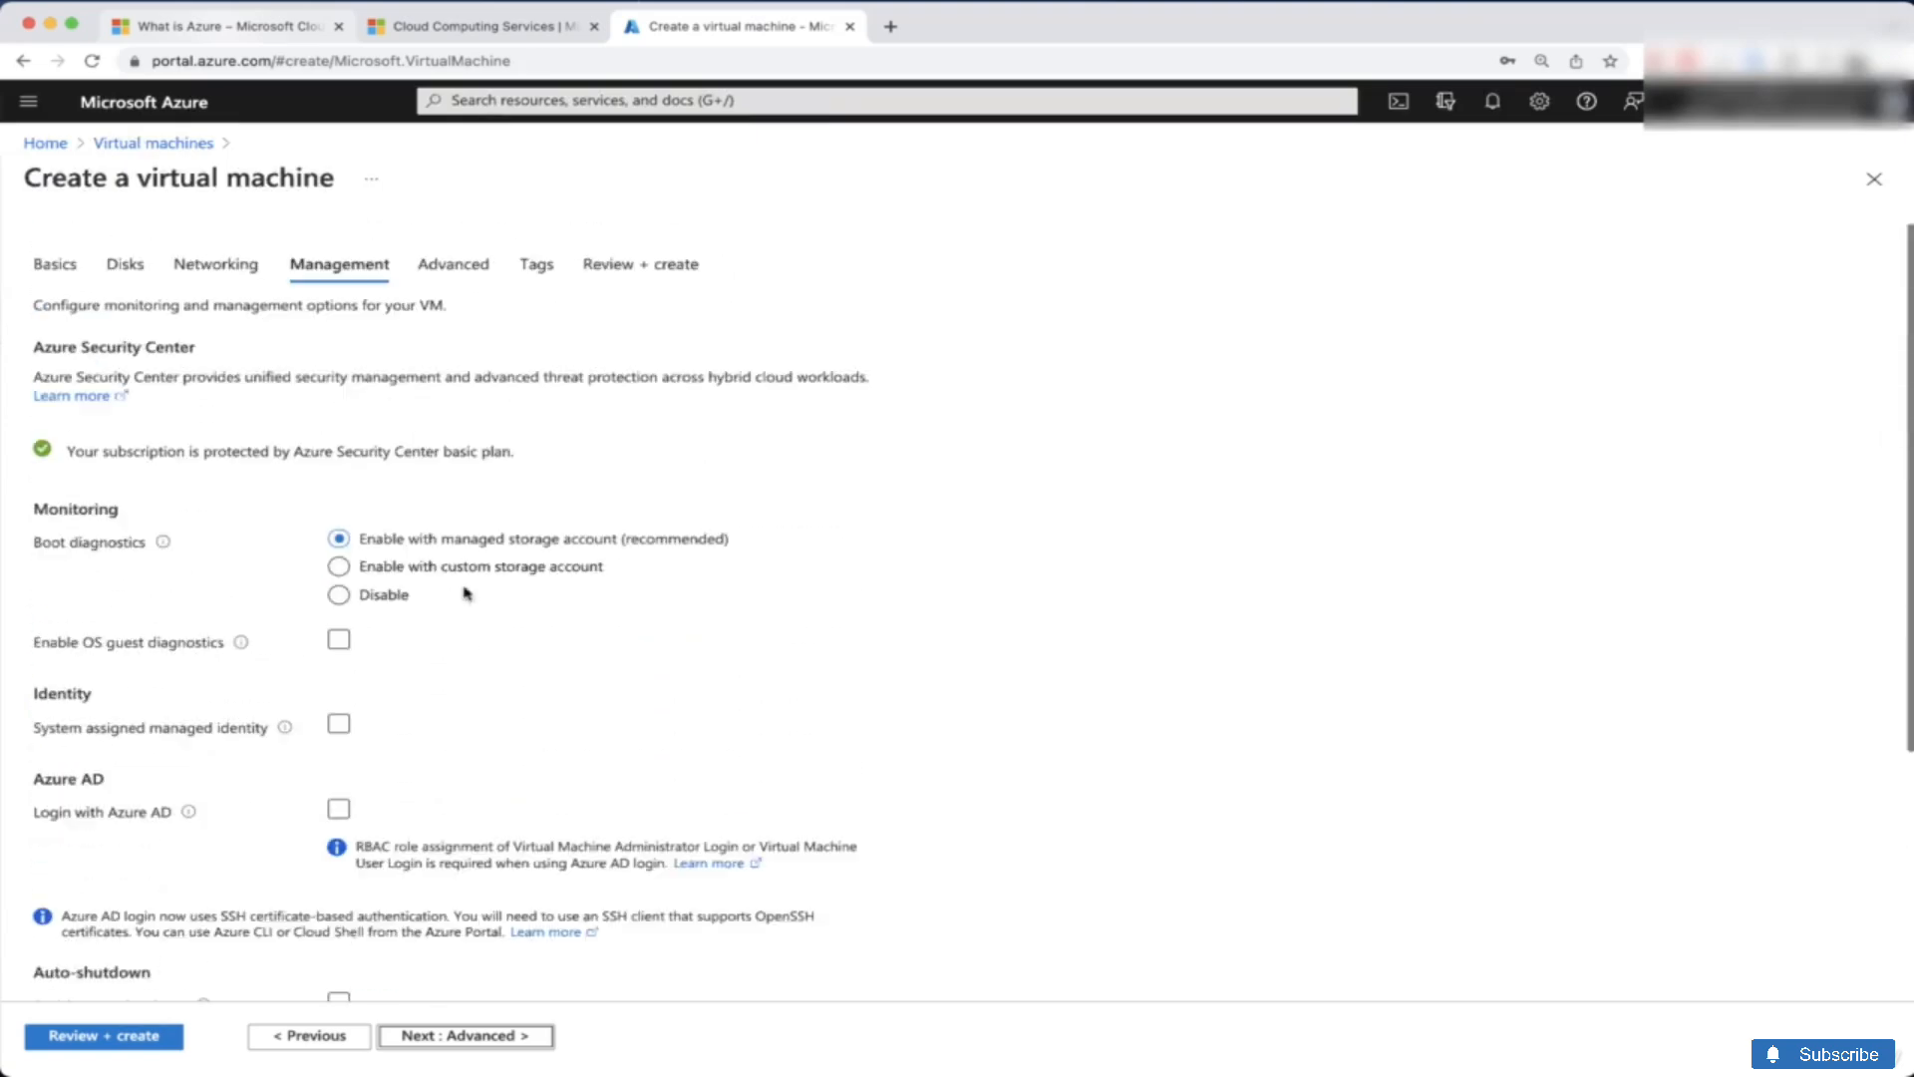
{"action": "left_click", "coordinate": [435, 1037]}
{"action": "scroll", "coordinate": [512, 525], "scroll_direction": "down", "scroll_amount": 6}
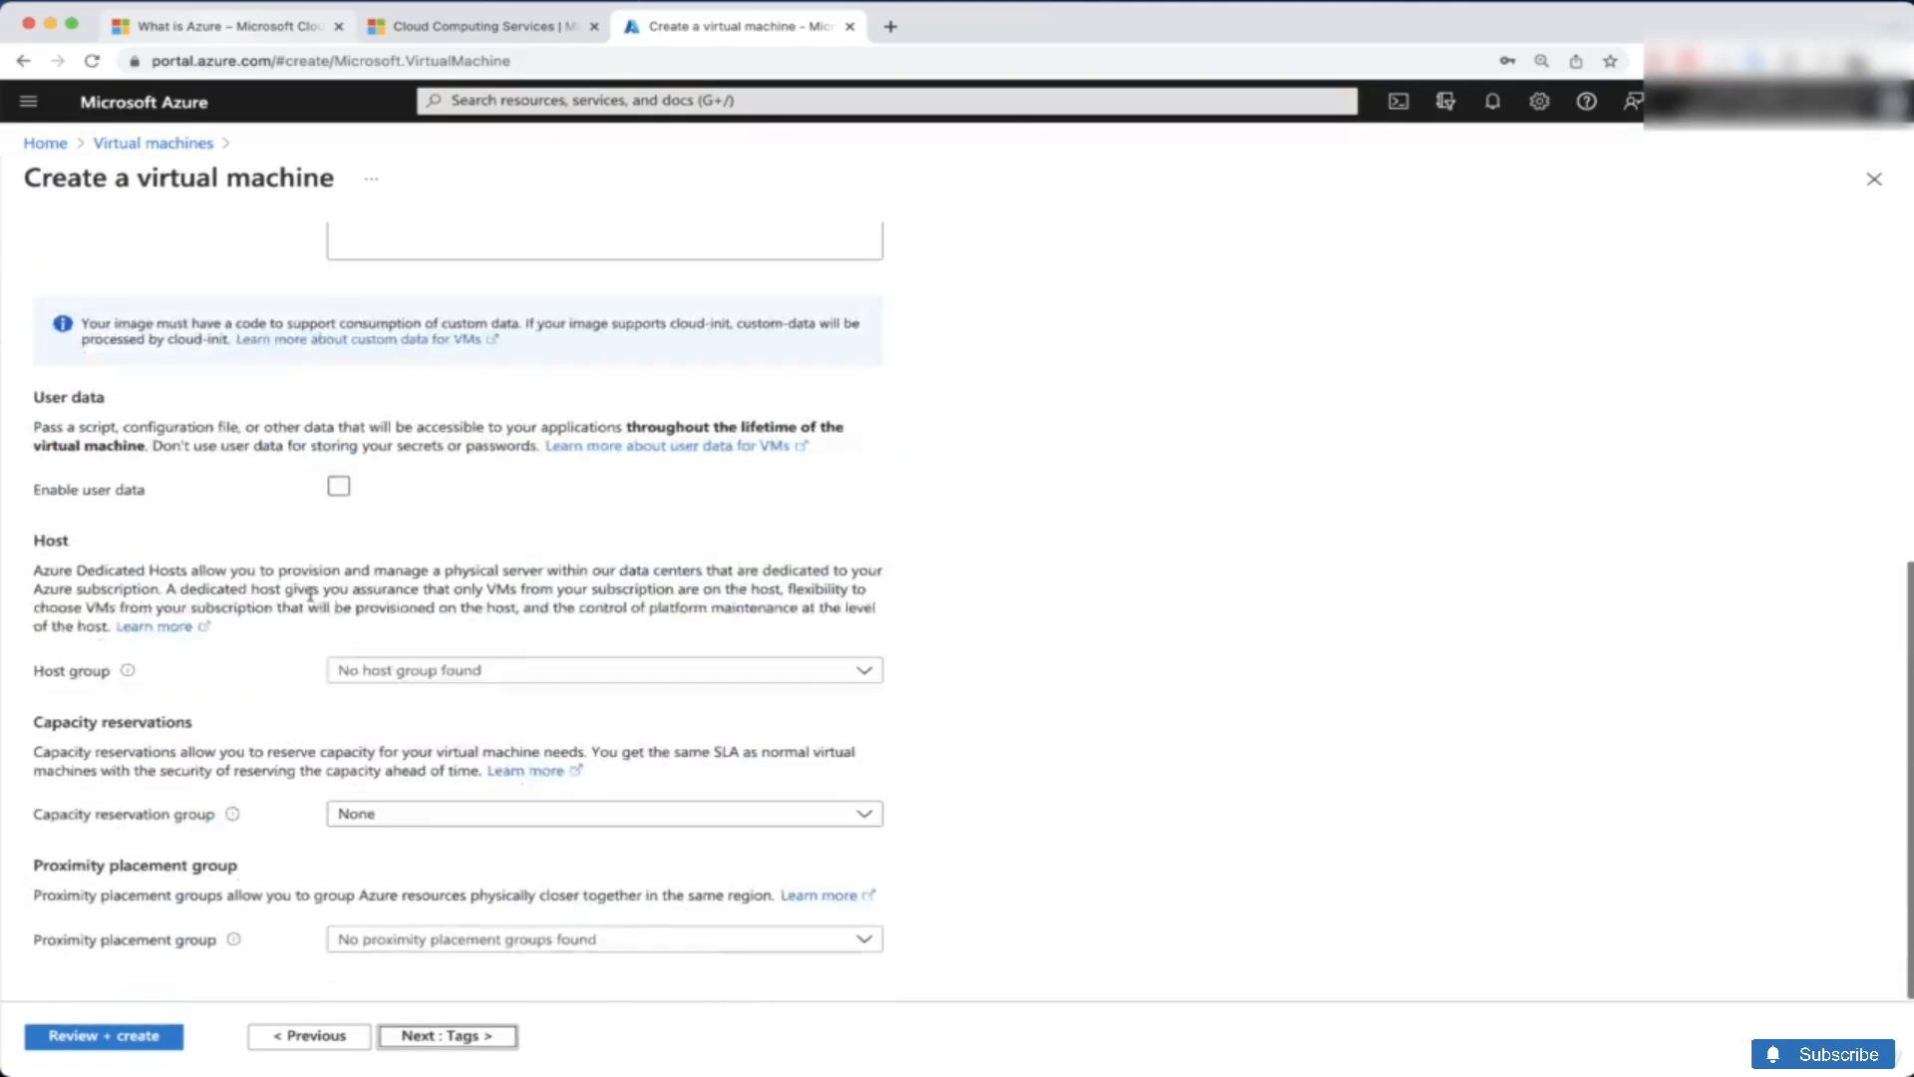
{"action": "scroll", "coordinate": [239, 588], "scroll_direction": "up", "scroll_amount": 6}
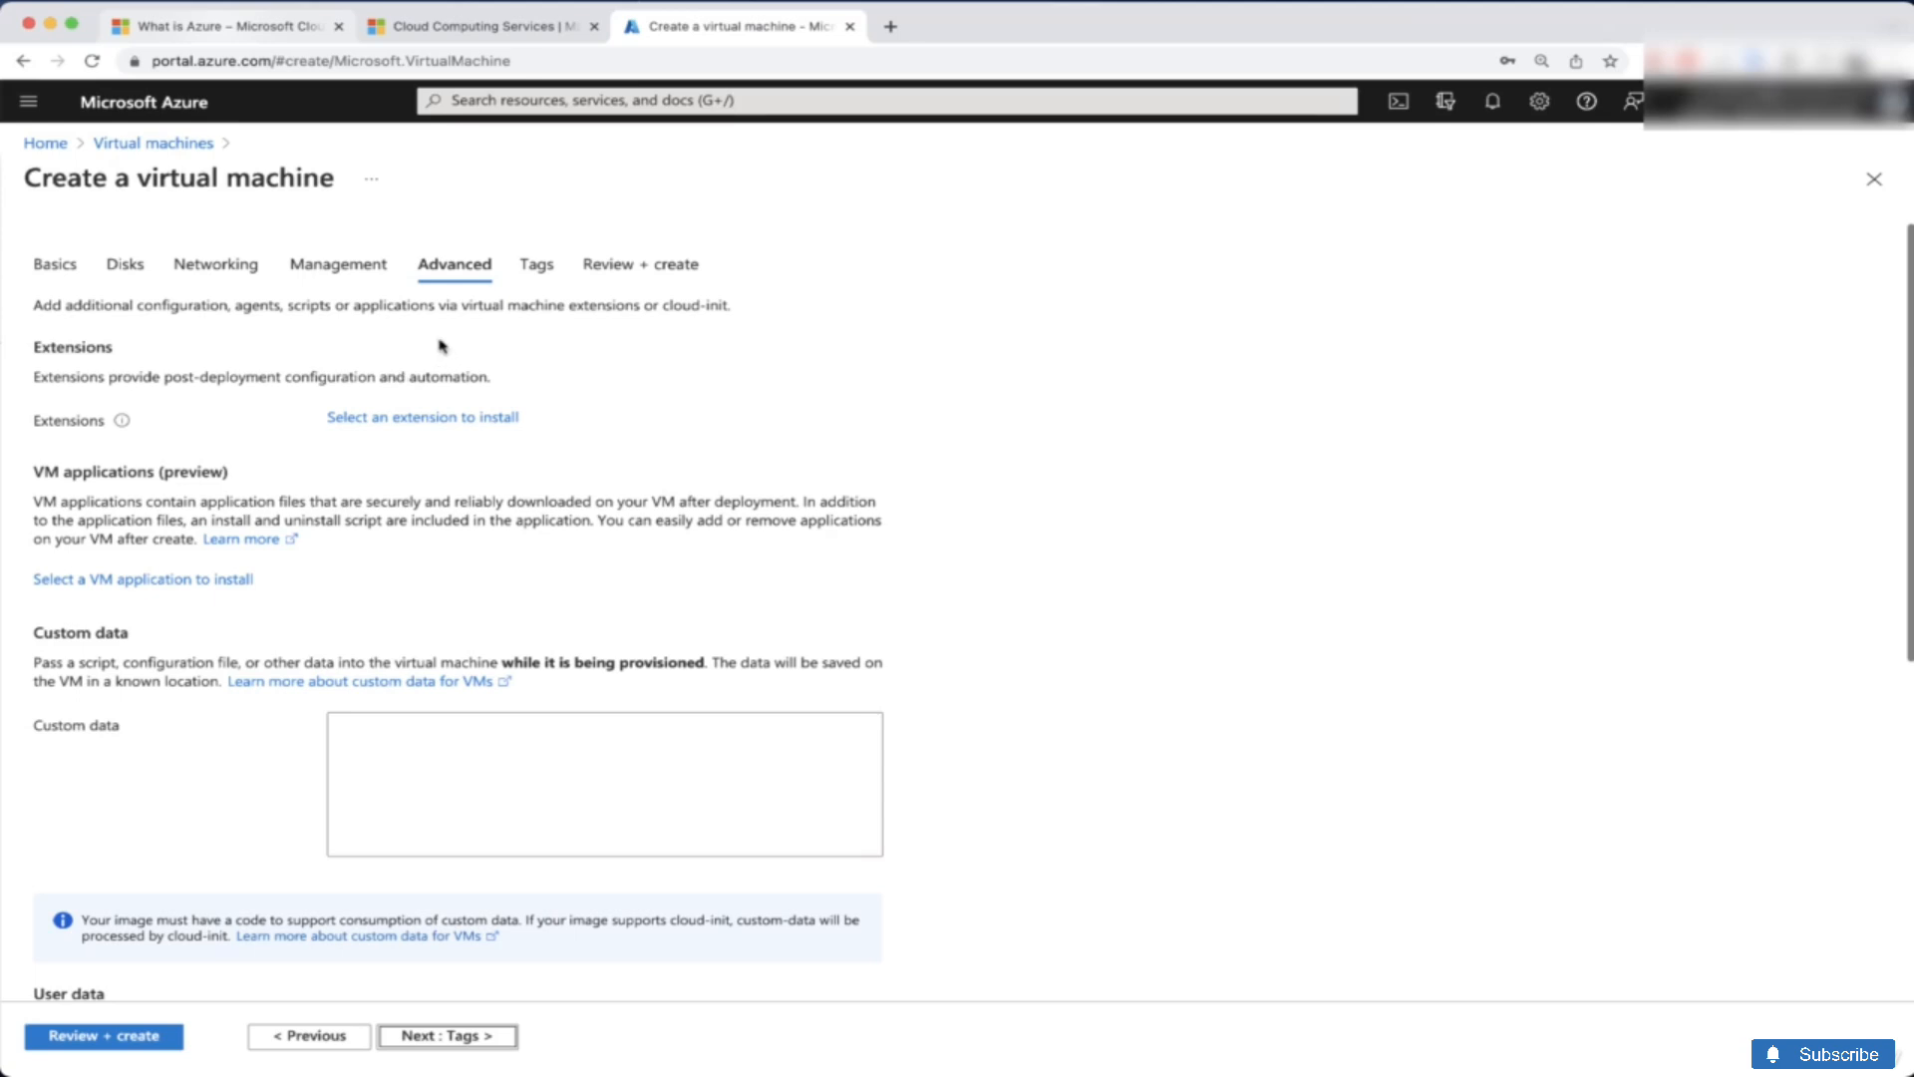
{"action": "left_click", "coordinate": [433, 1035]}
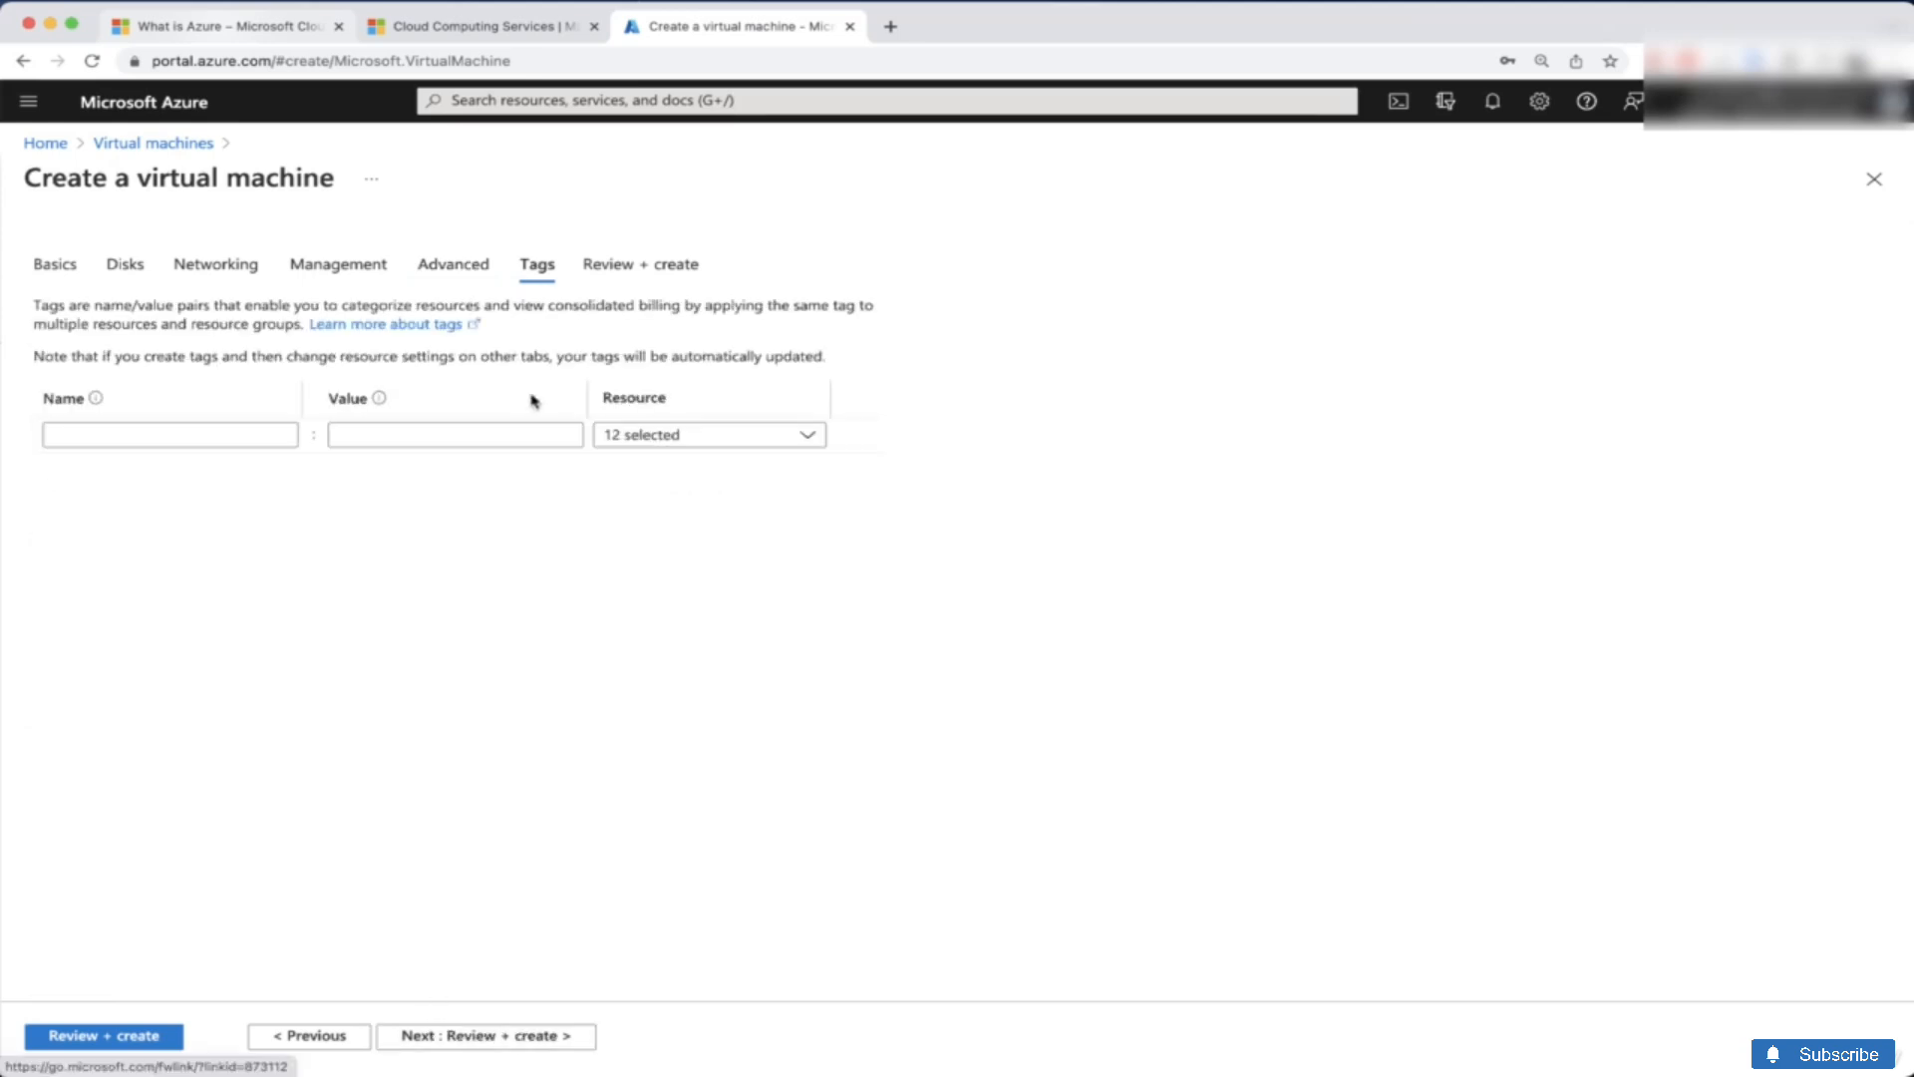
Step: Validate the virtual machine configuration in Review + create and create the virtual machine
{"action": "left_click", "coordinate": [445, 1037]}
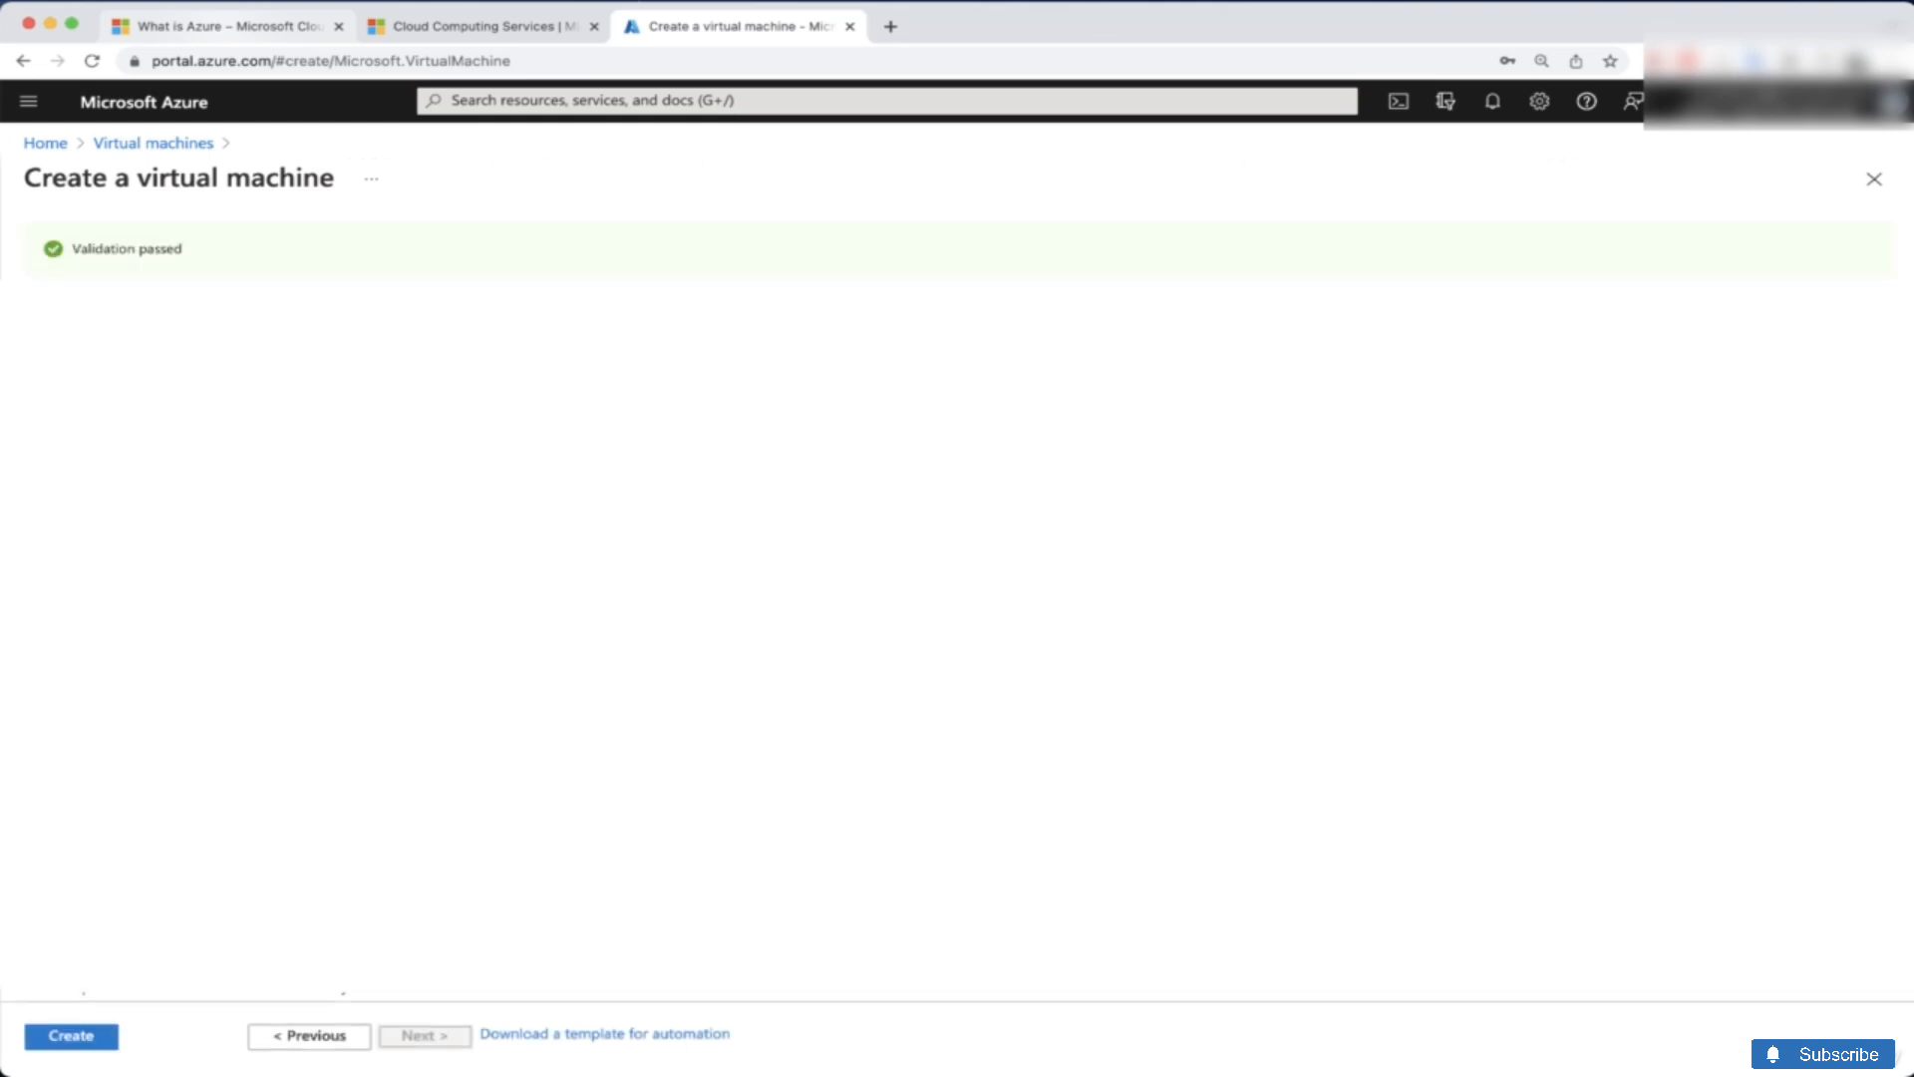
{"action": "scroll", "coordinate": [957, 638], "scroll_direction": "down", "scroll_amount": 10}
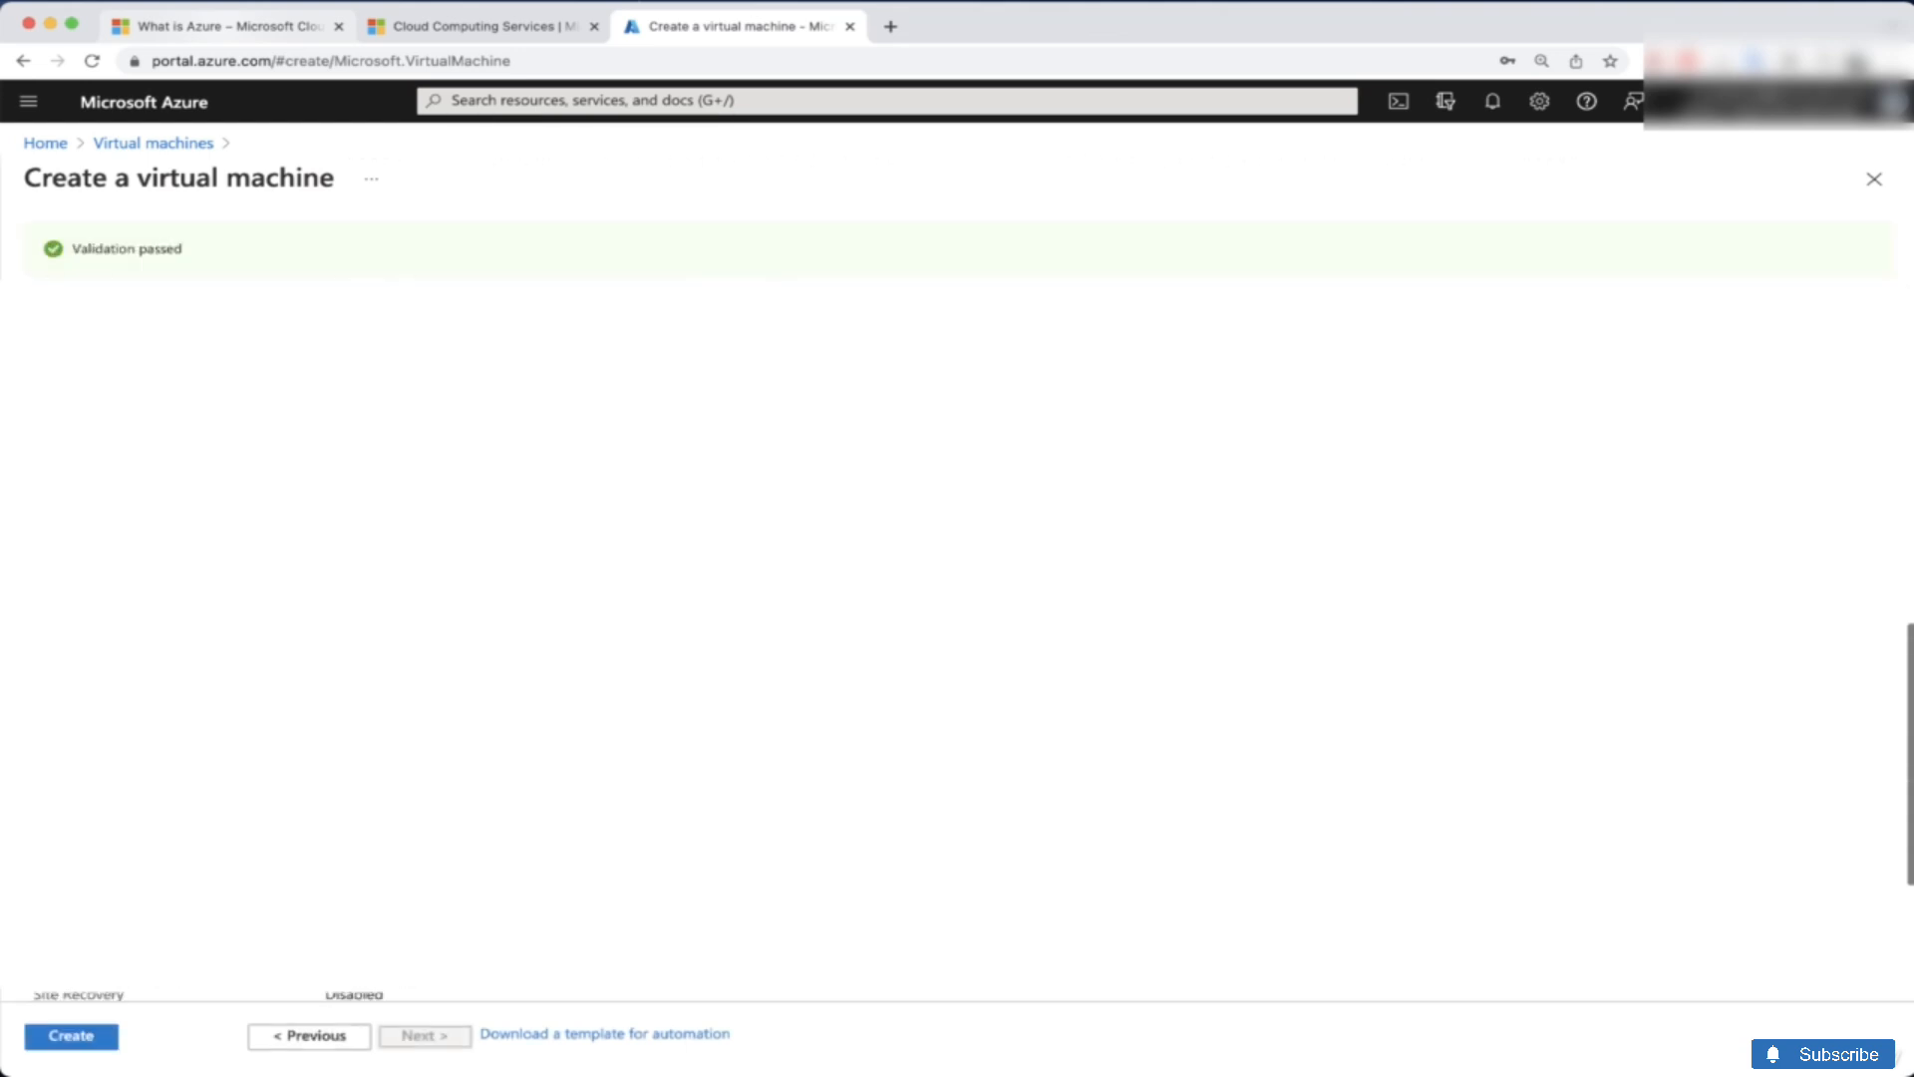
{"action": "scroll", "coordinate": [957, 638], "scroll_direction": "down", "scroll_amount": 3}
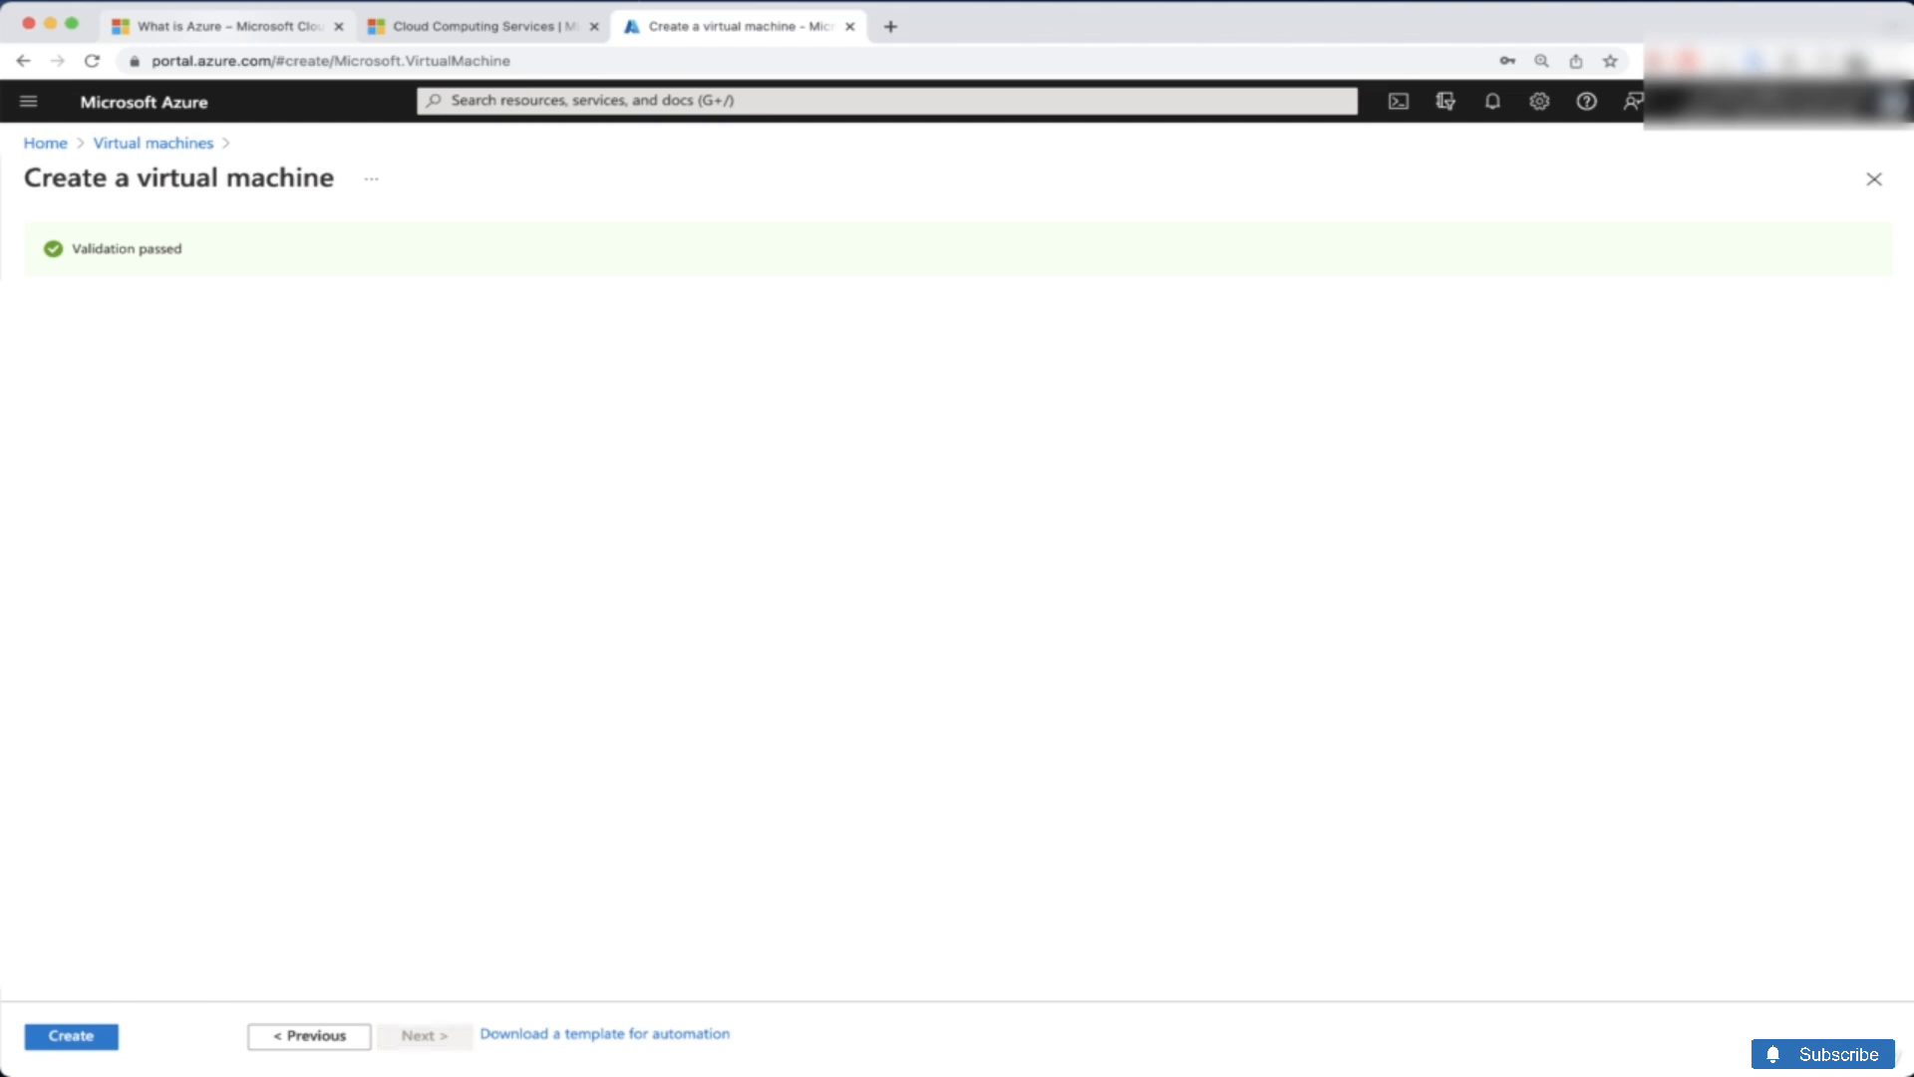
{"action": "left_click", "coordinate": [70, 1037]}
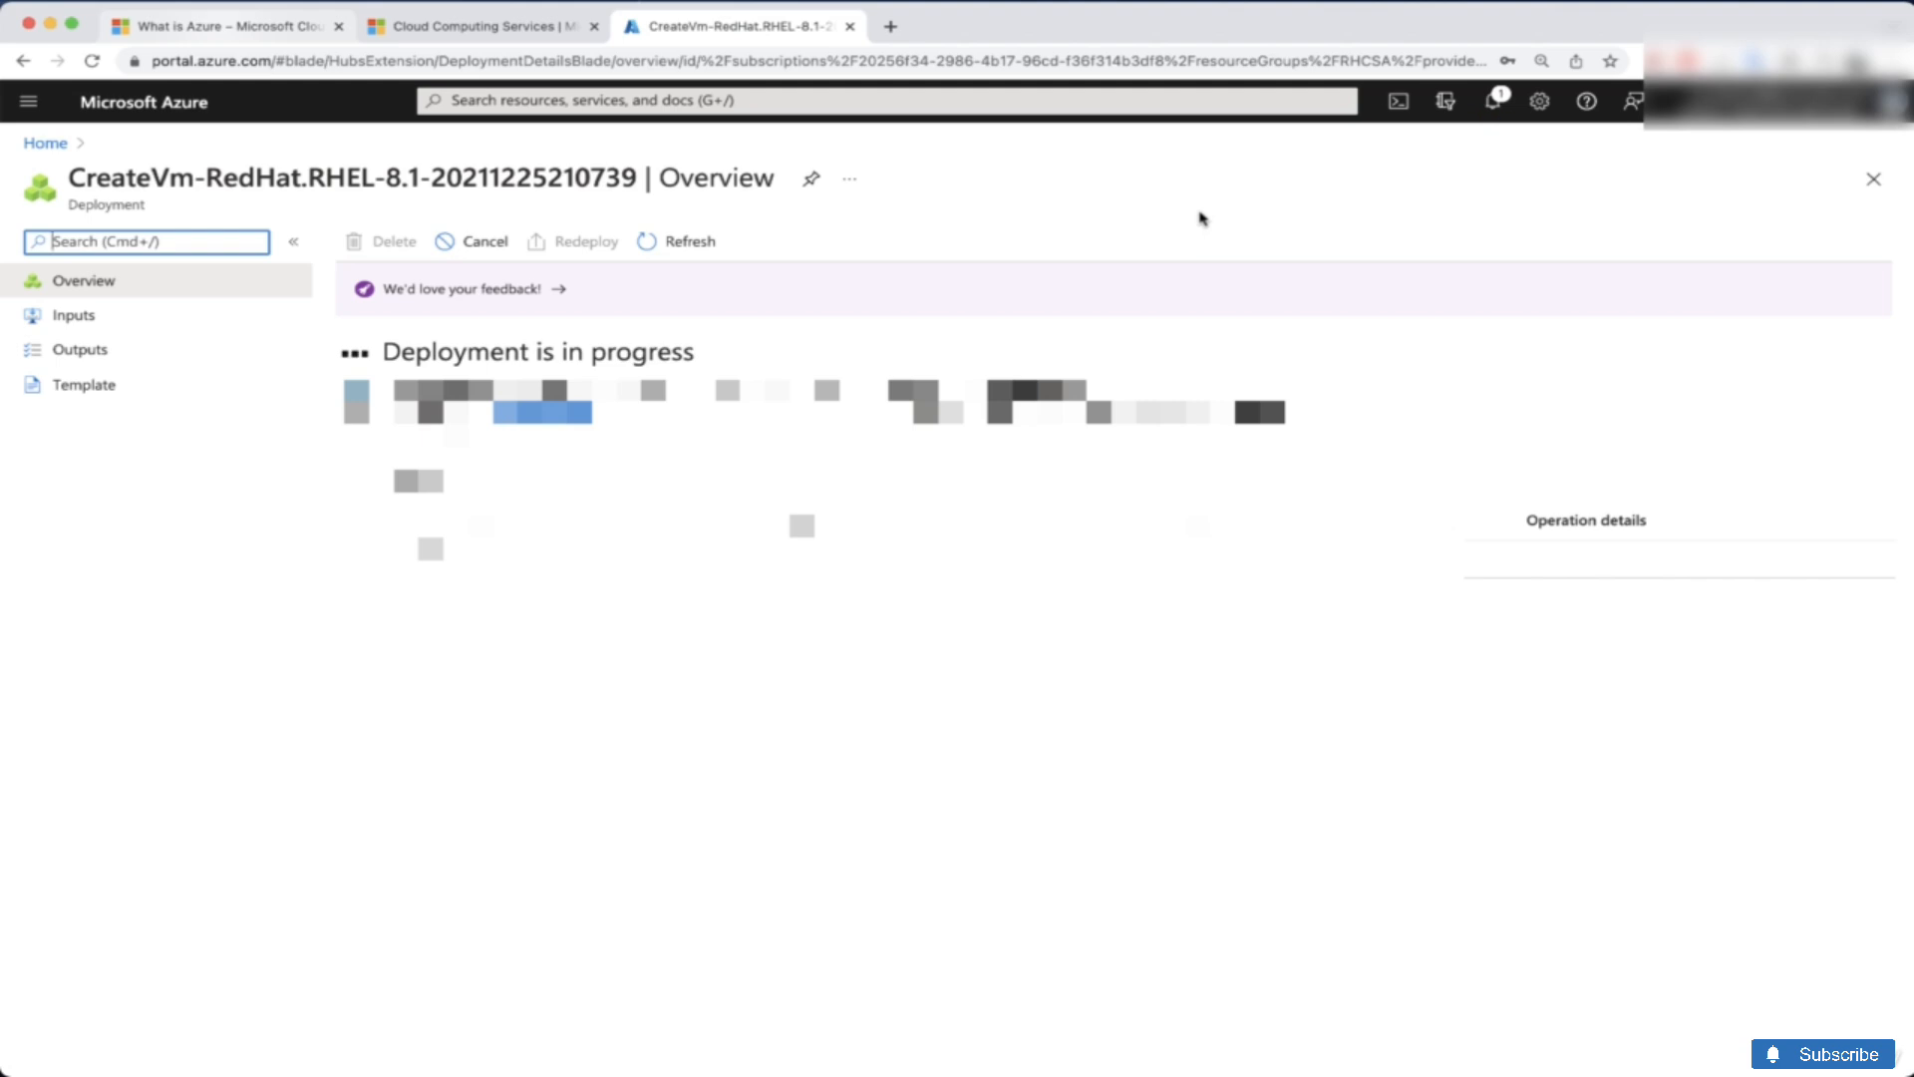
Step: Open the deployed RHEL8 virtual machine's overview from the deployment notification
{"action": "left_click", "coordinate": [1493, 101]}
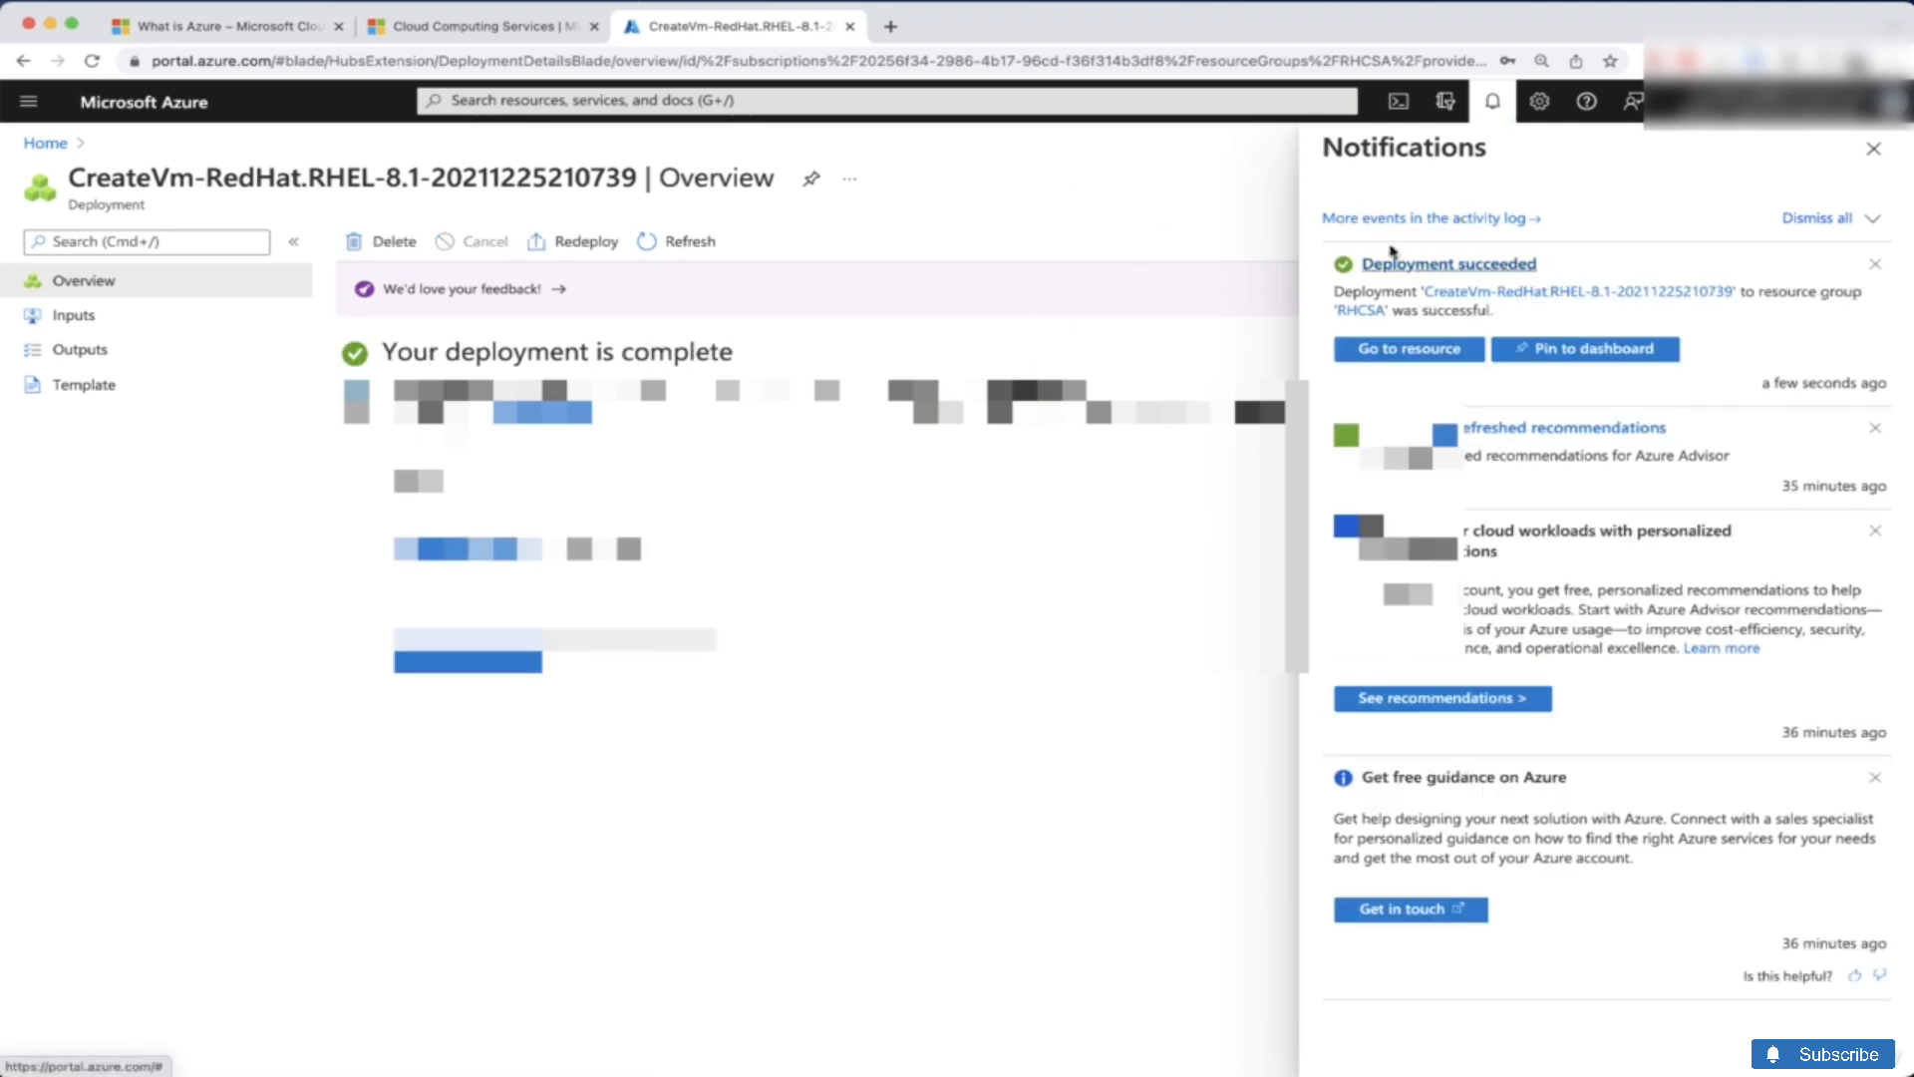
{"action": "left_click", "coordinate": [1401, 357]}
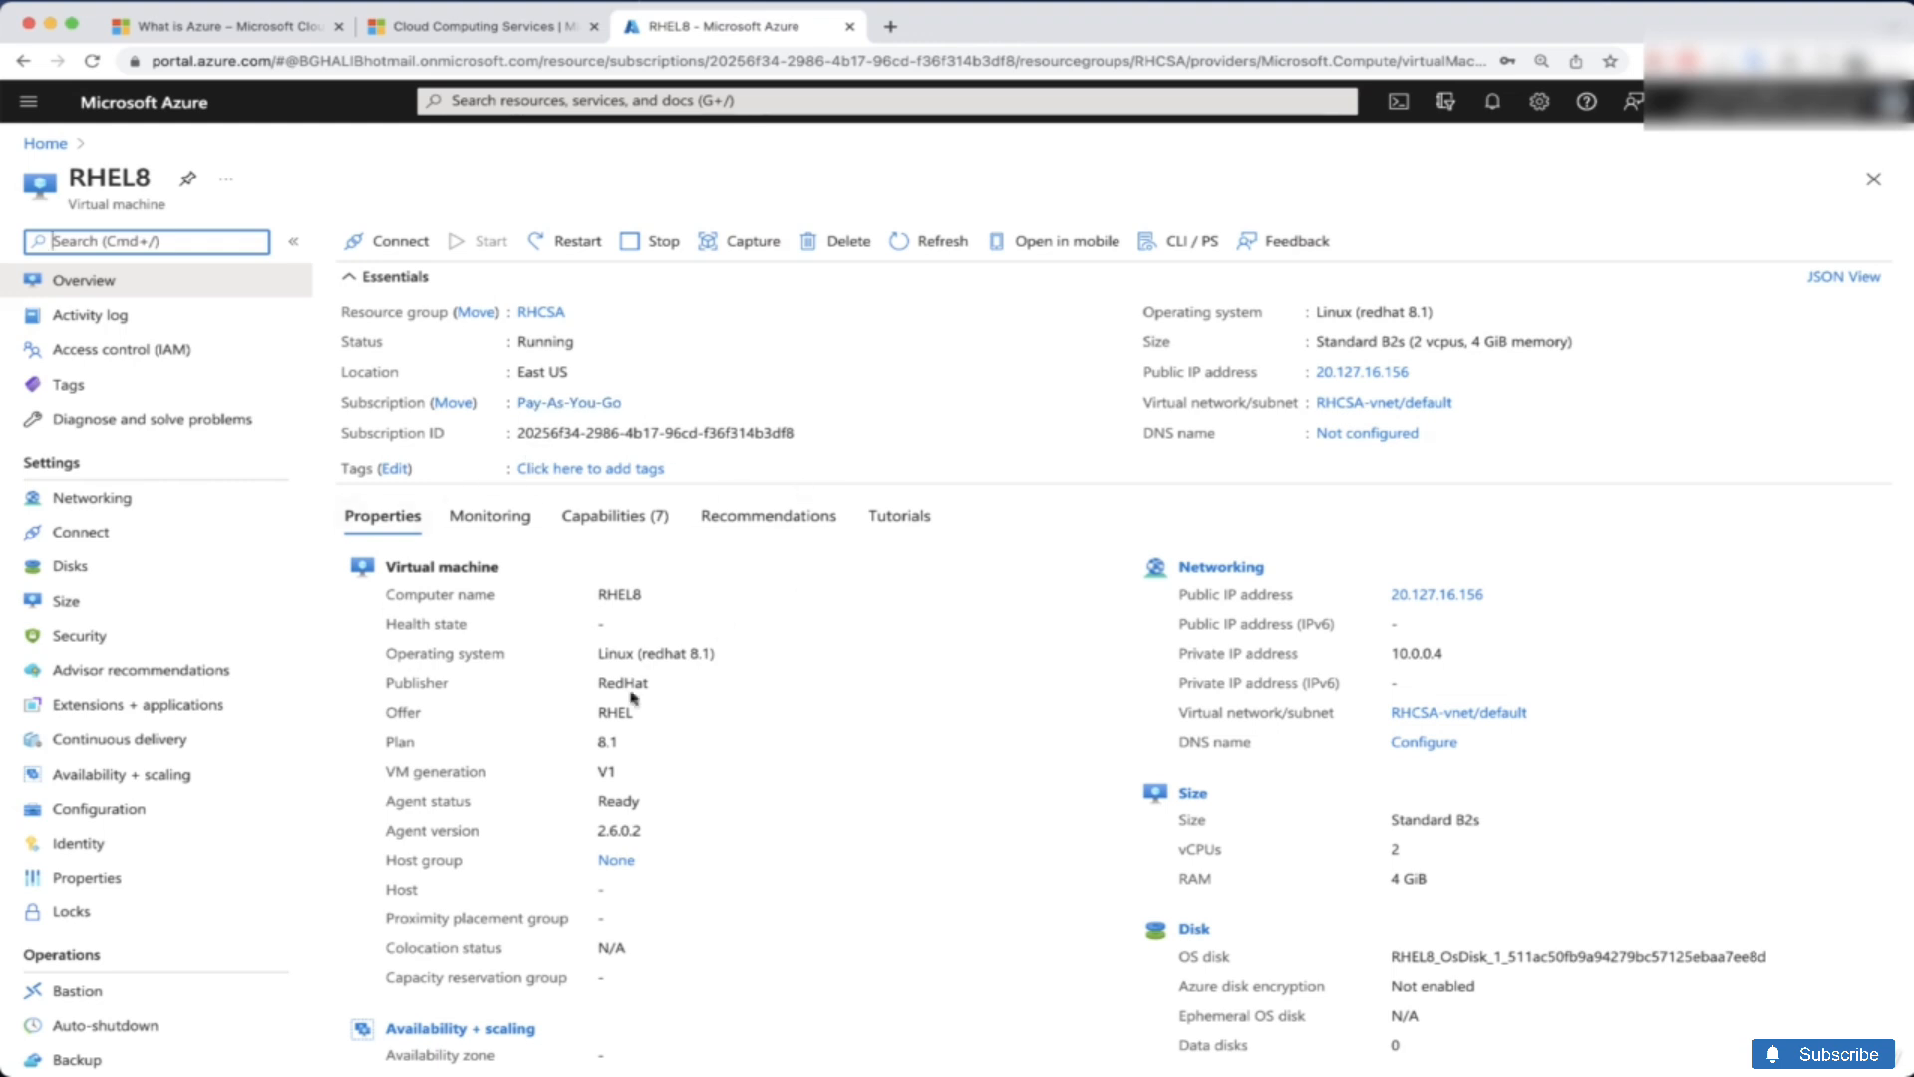
Step: Copy the RHEL8 virtual machine's public IP address and minimize the browser to reach the terminal window
{"action": "triple_click", "coordinate": [1194, 378]}
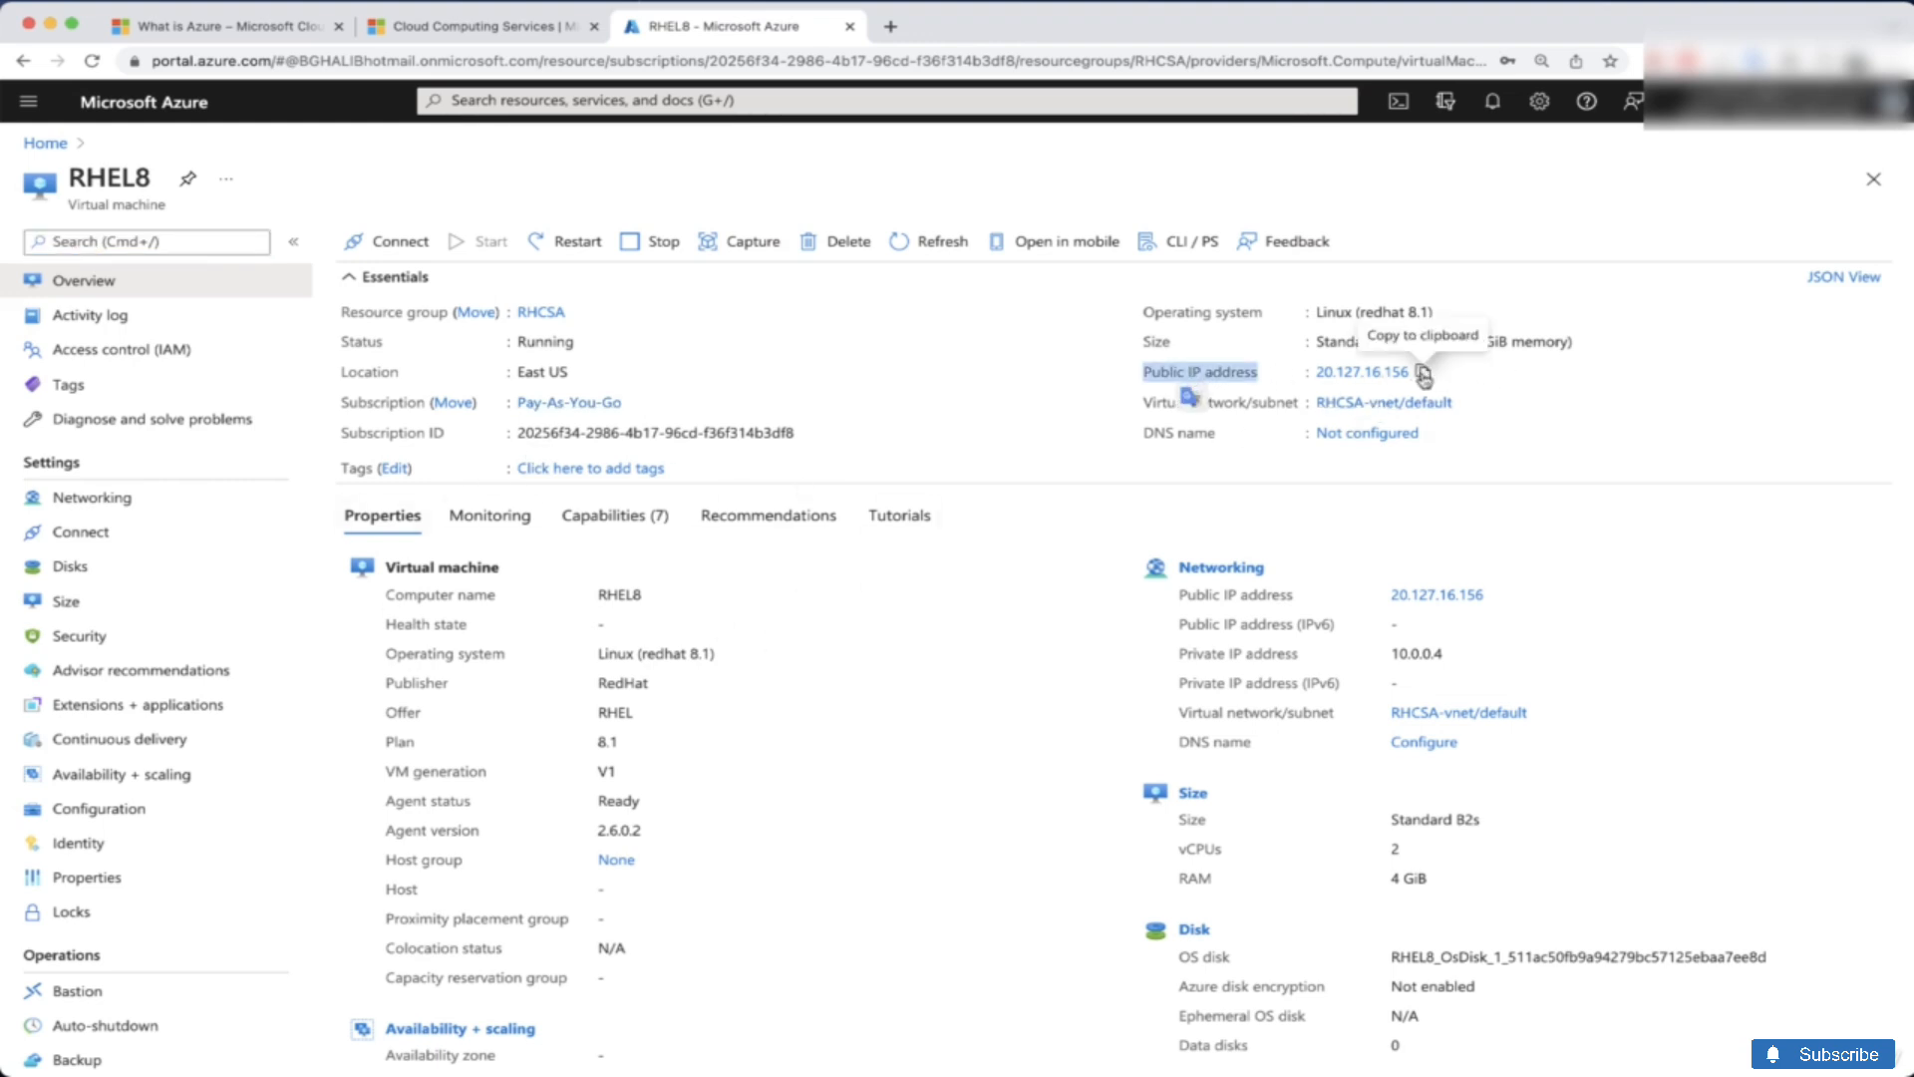
{"action": "left_click", "coordinate": [1423, 373]}
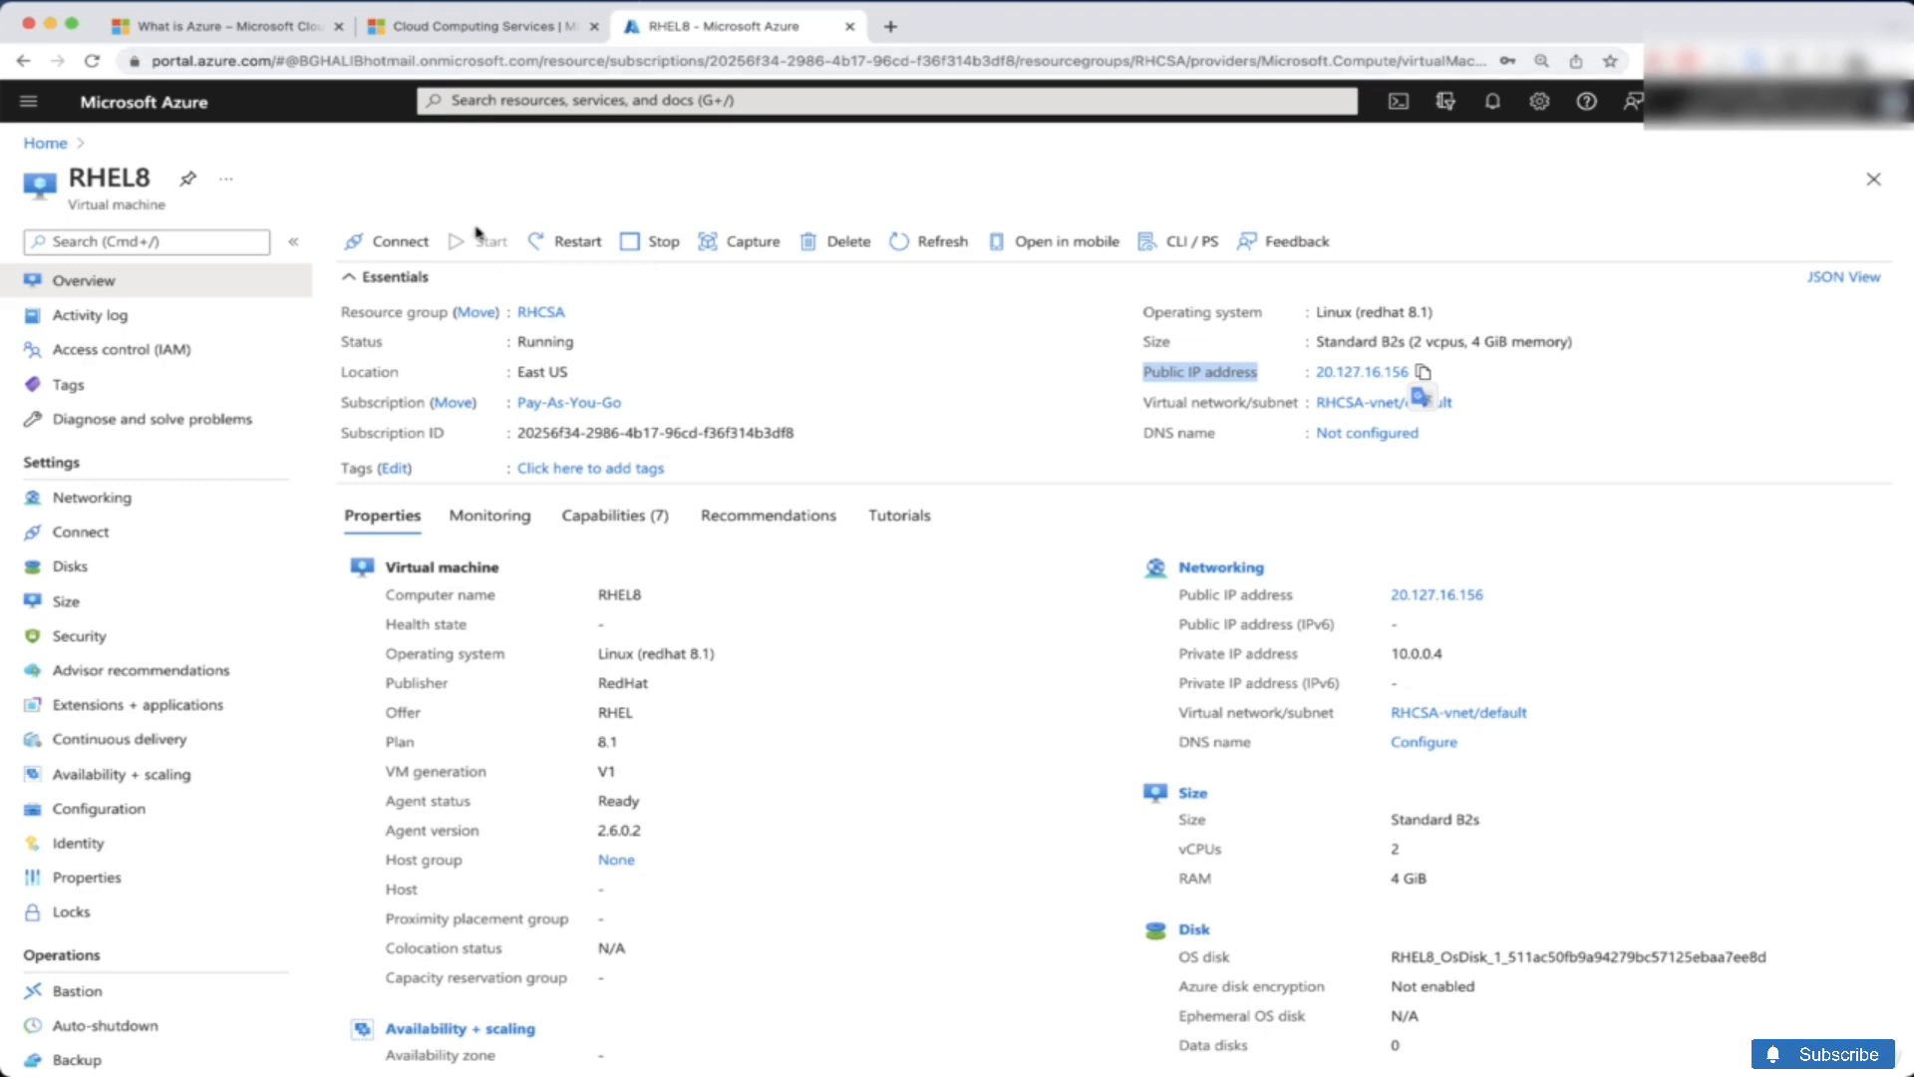
{"action": "left_click", "coordinate": [51, 24]}
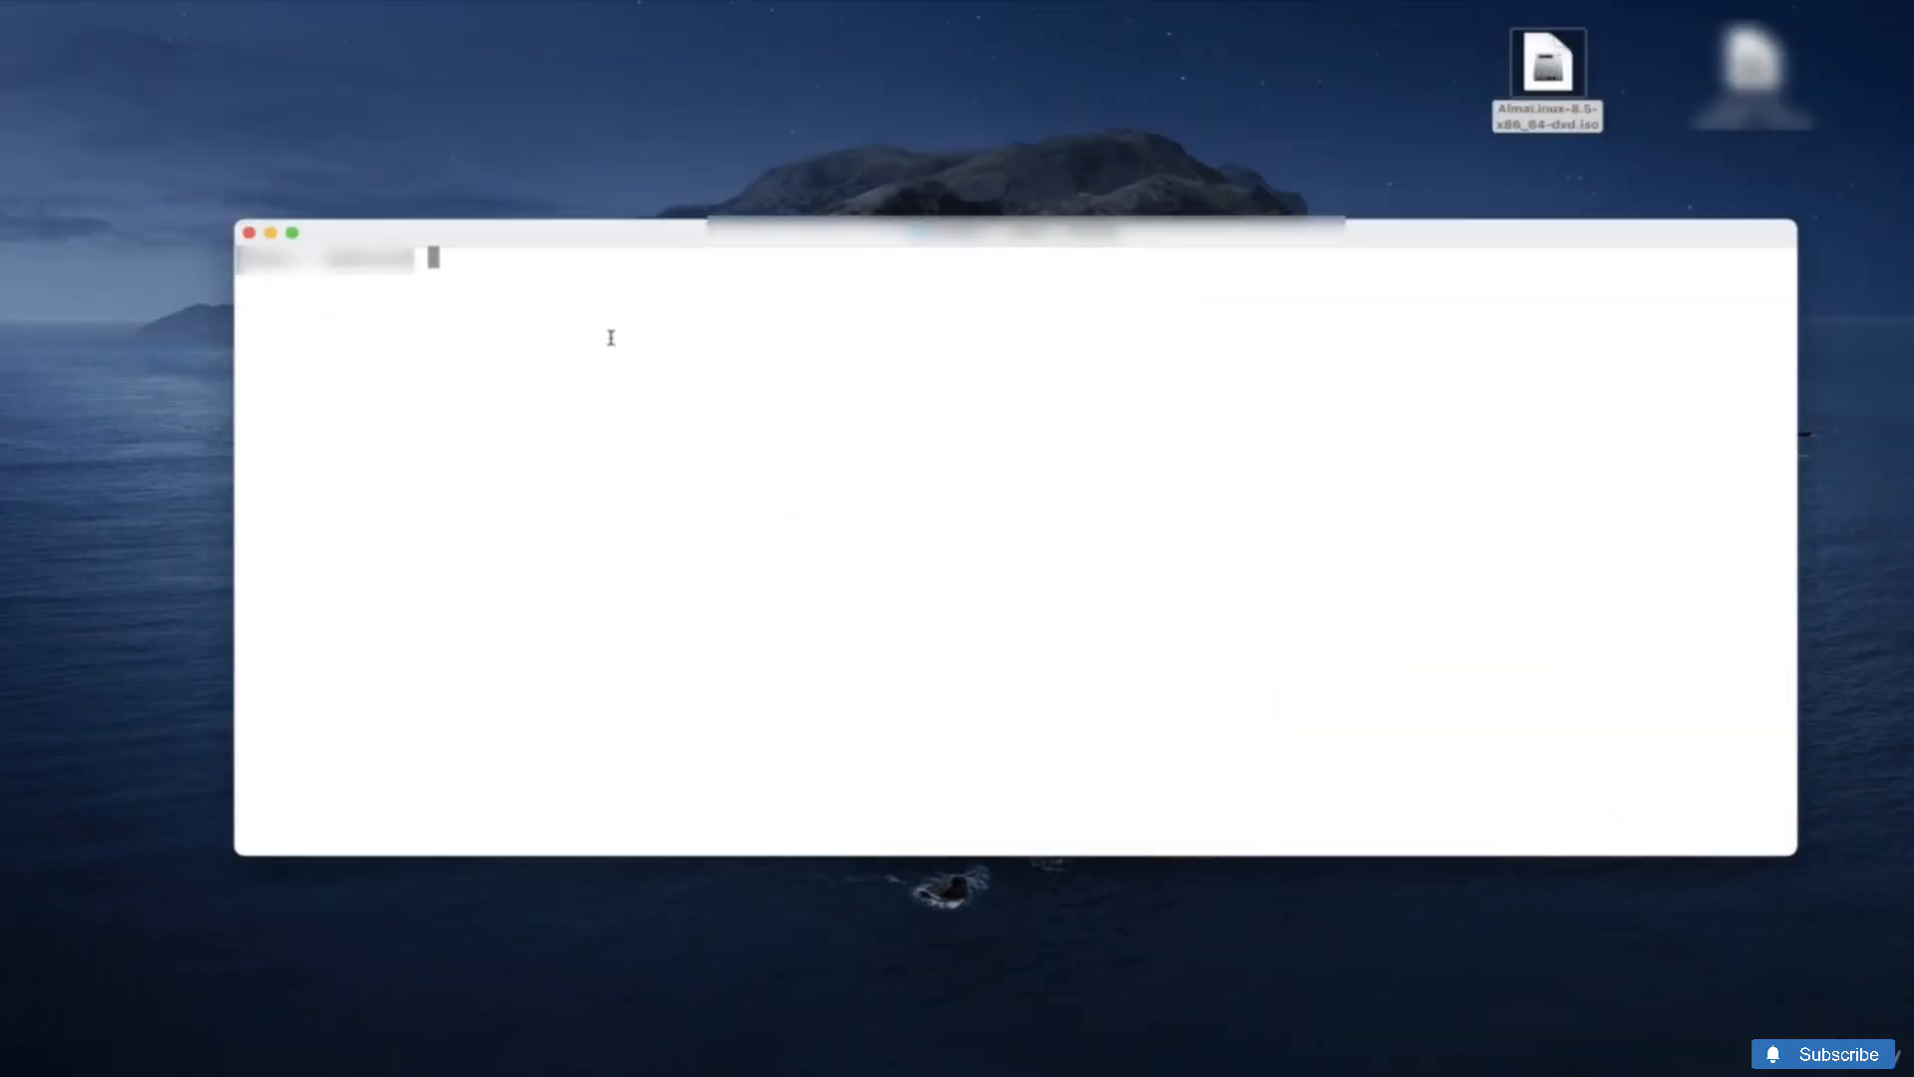
Step: Start an SSH connection as student to the RHEL8 machine's public IP address 20.127.16.156, copied from the Azure portal
{"action": "type", "text": "ssh student@"}
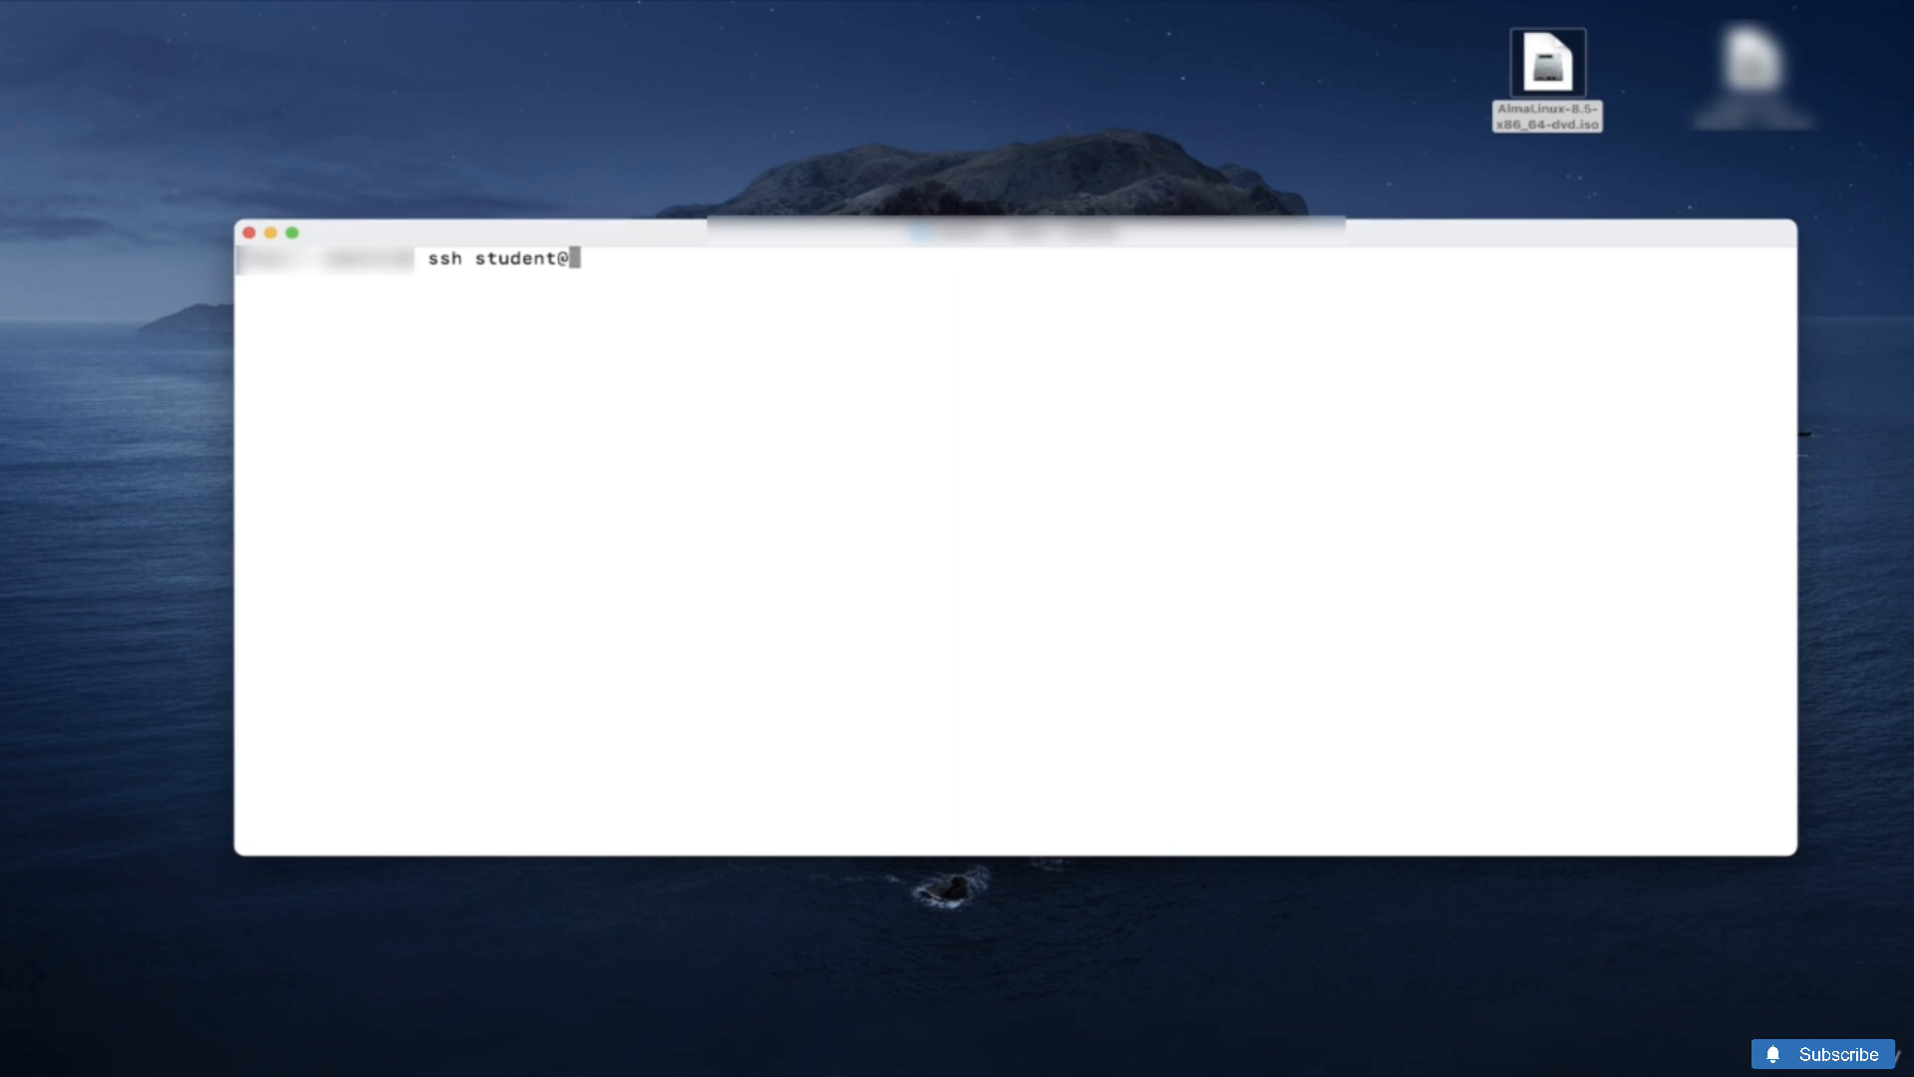
{"action": "left_click", "coordinate": [1784, 1028]}
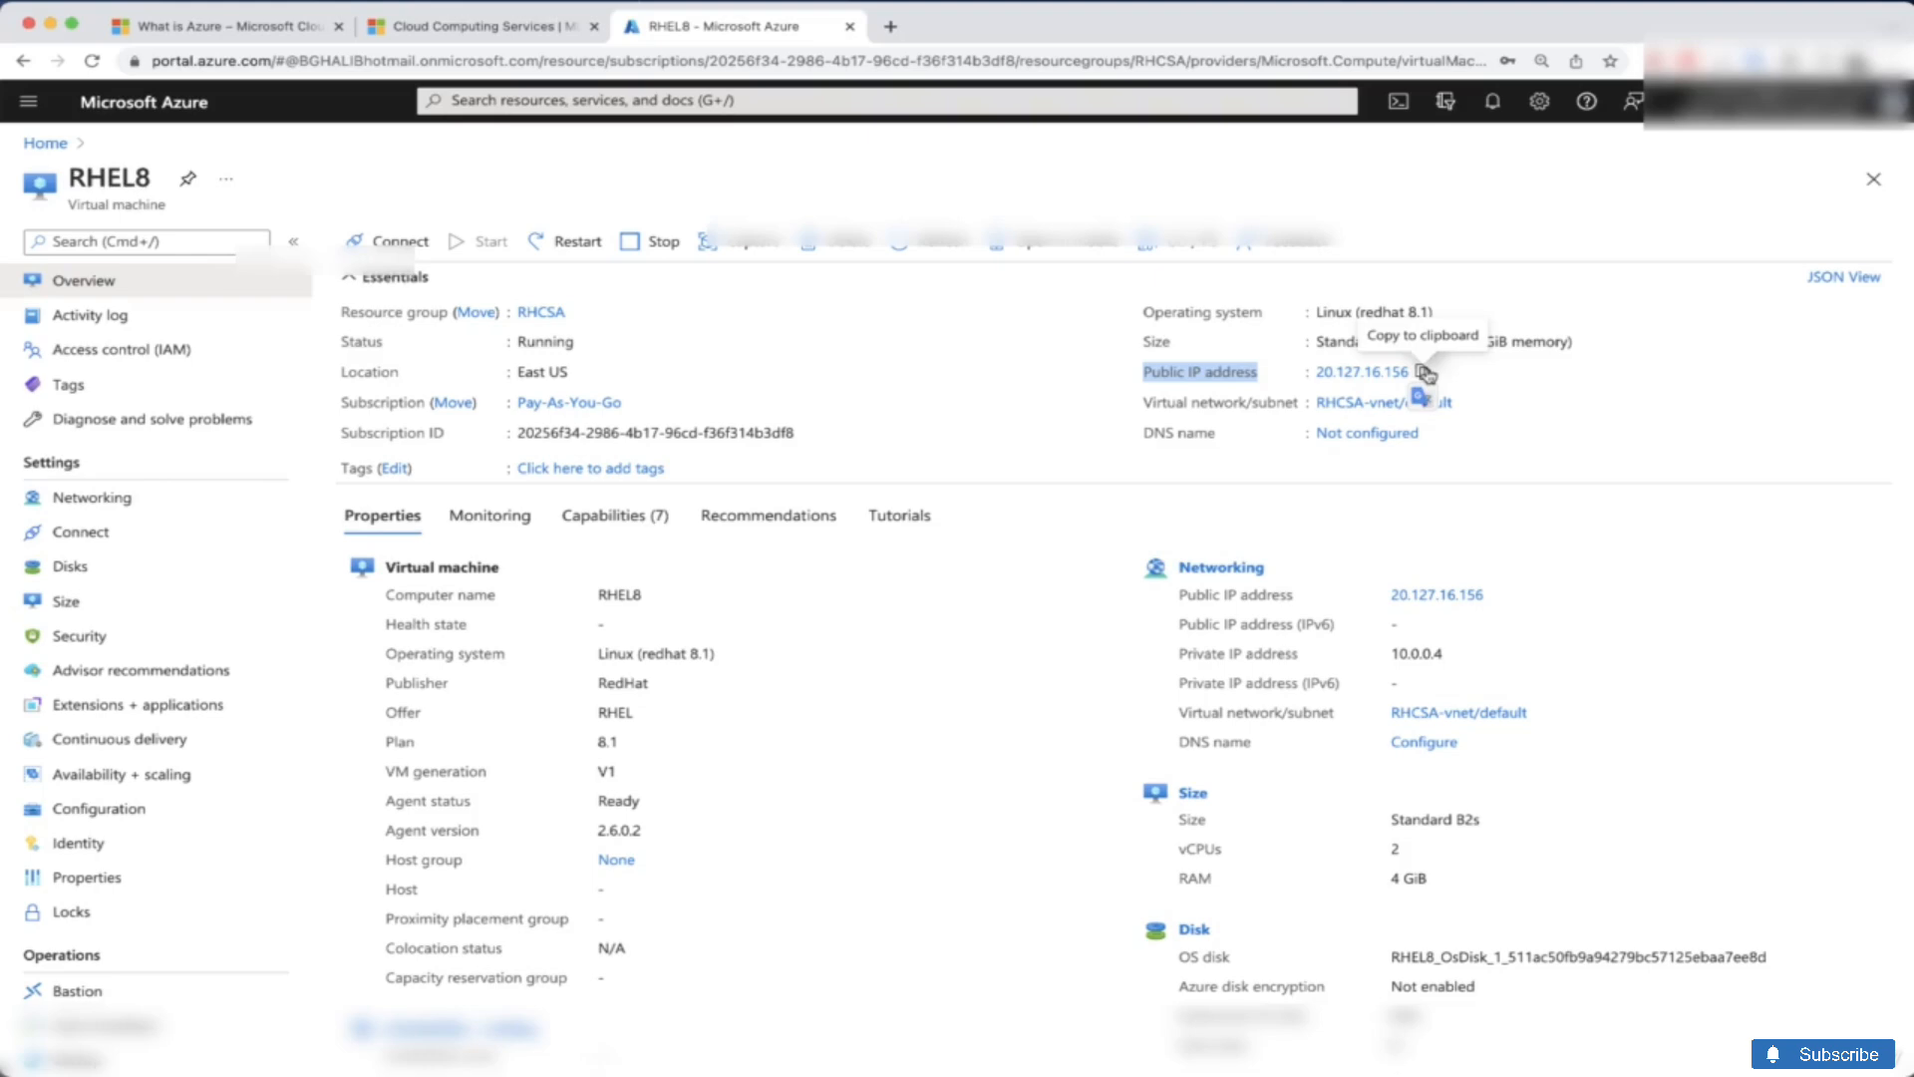
{"action": "left_click", "coordinate": [1424, 371]}
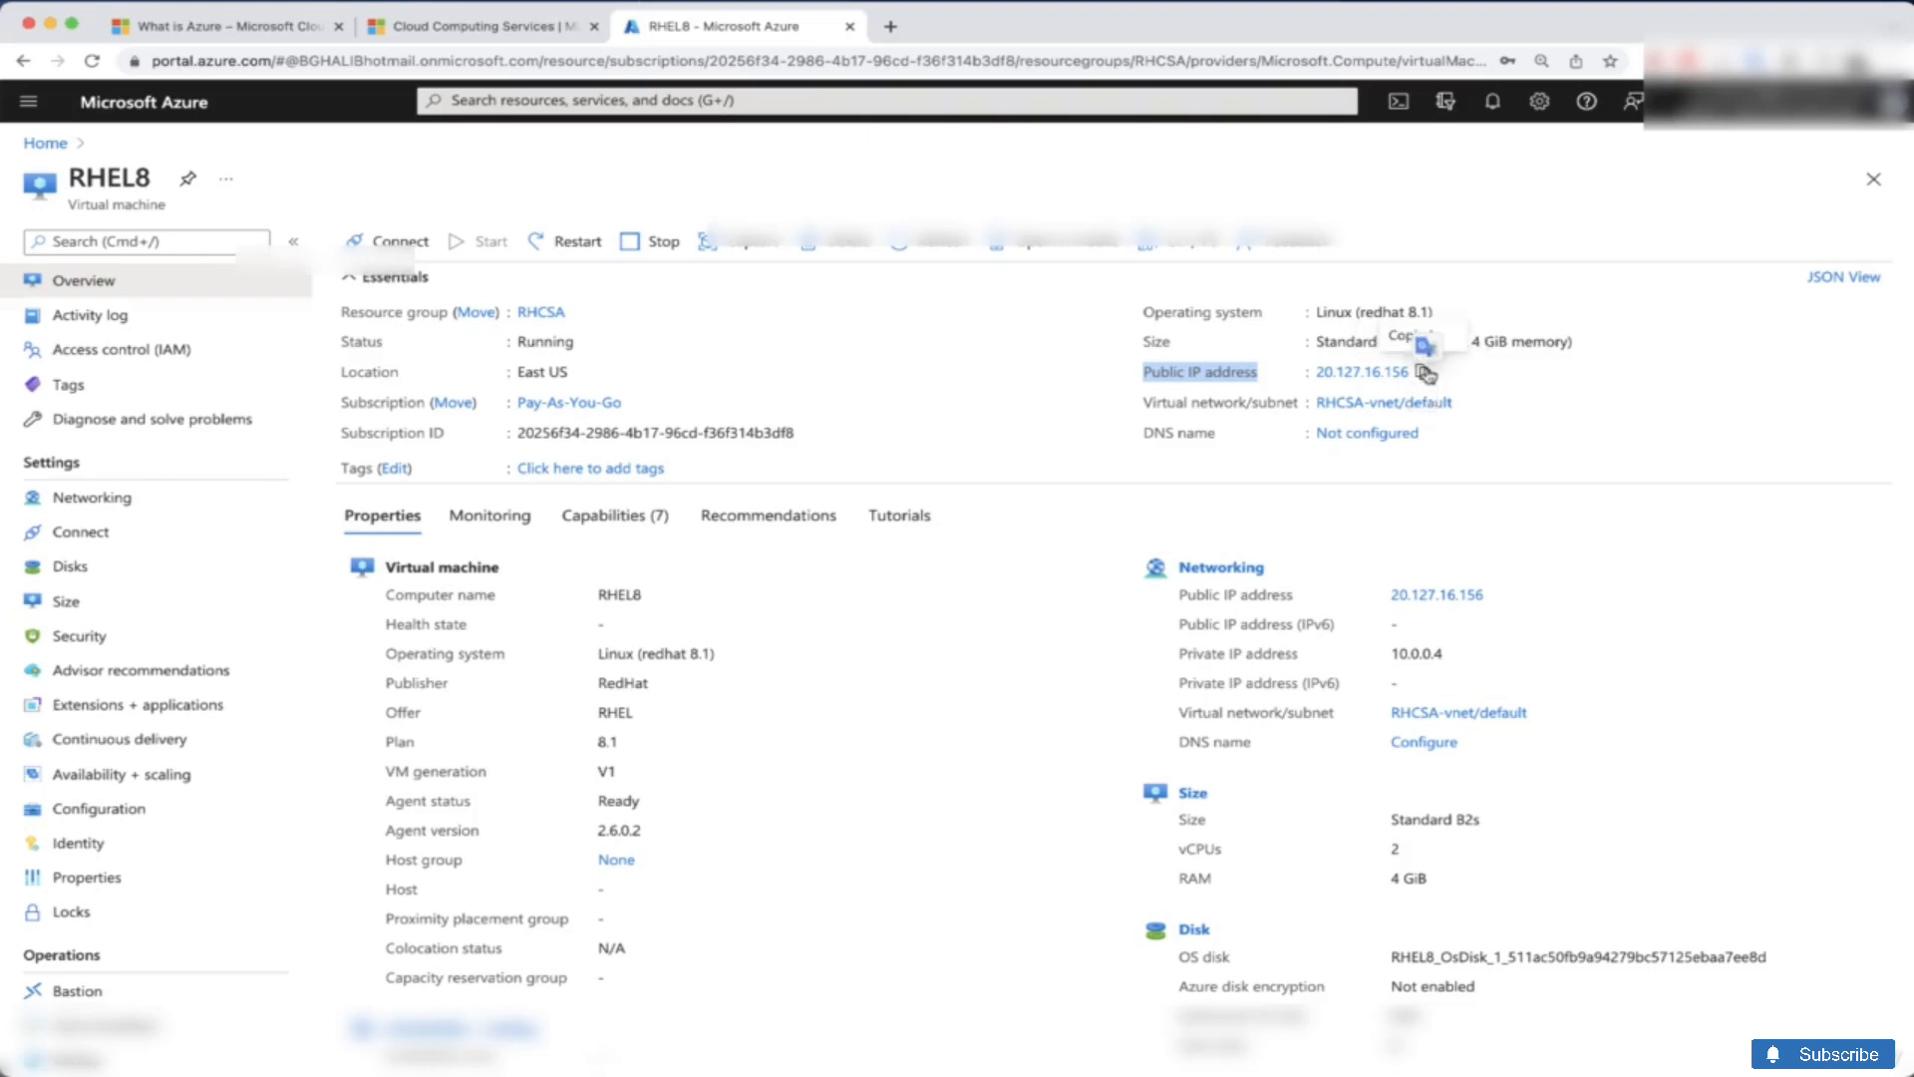
{"action": "left_click", "coordinate": [52, 25]}
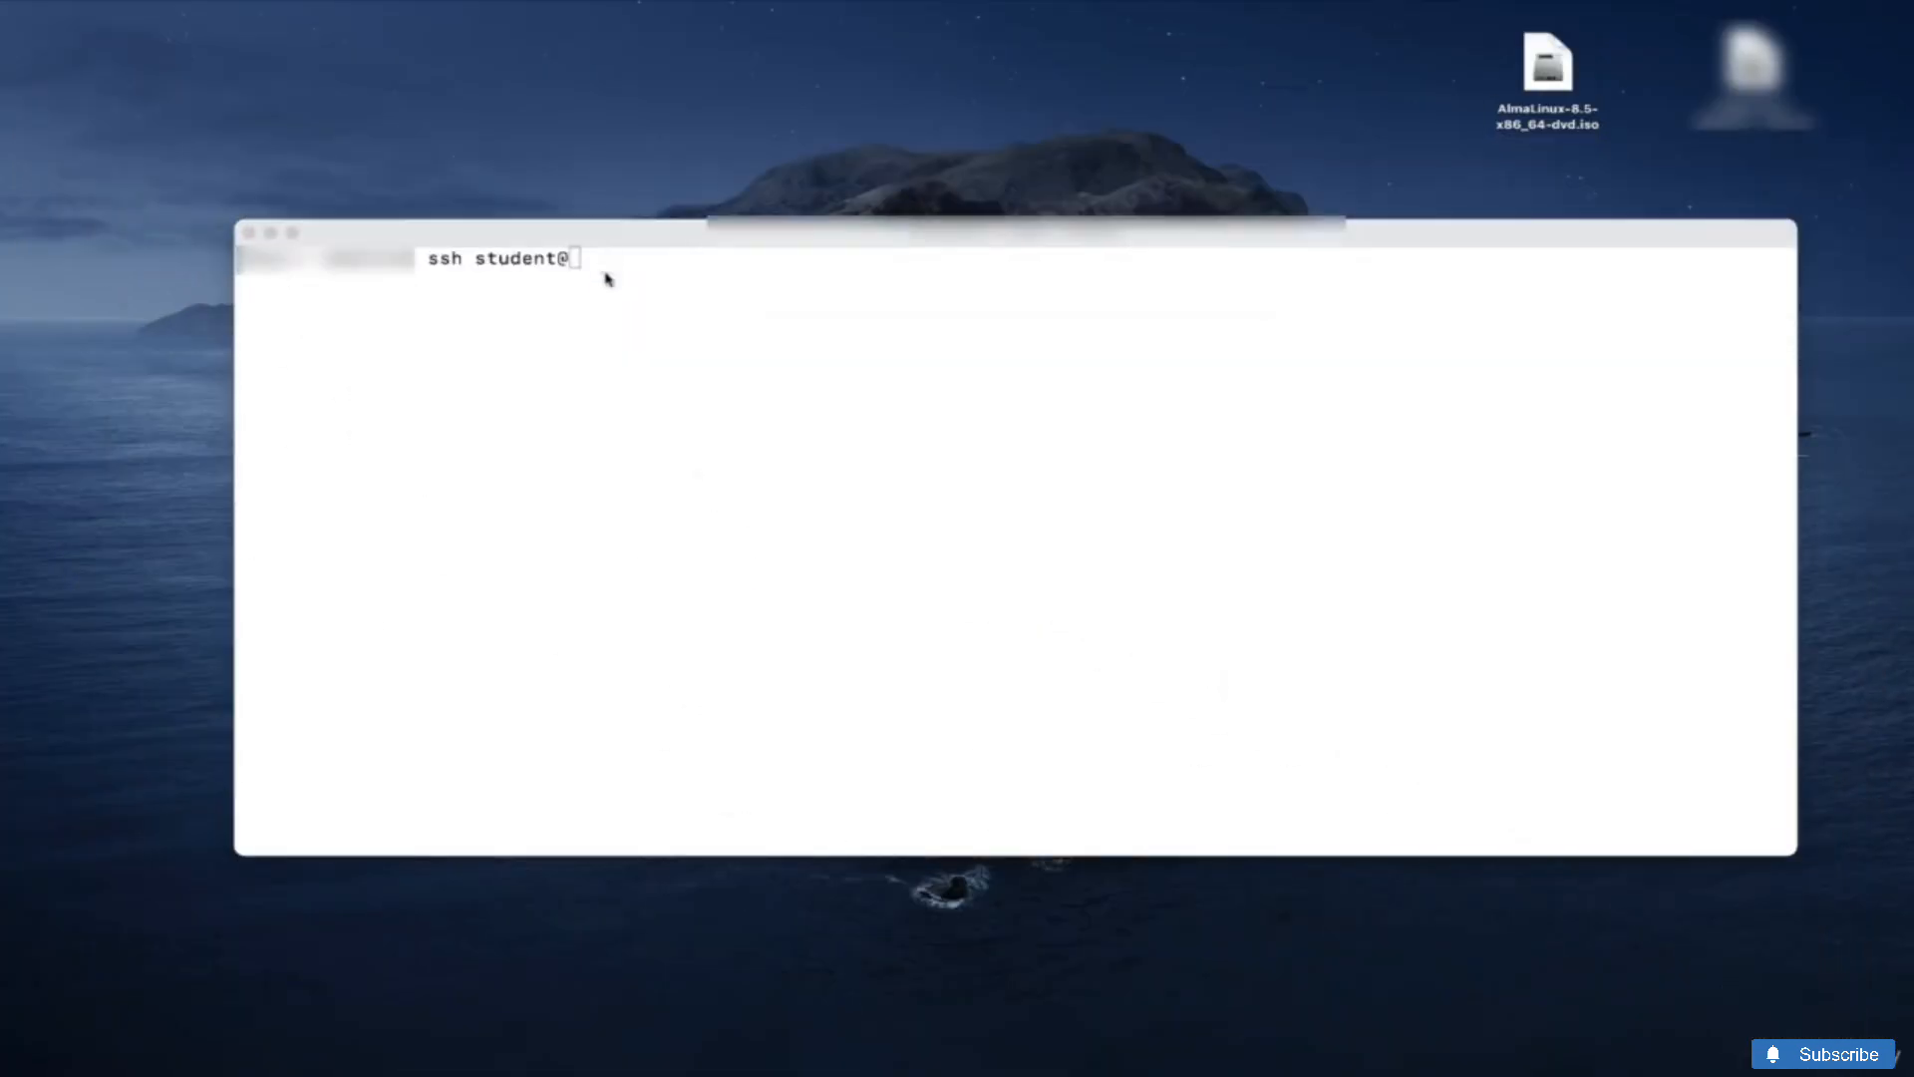
{"action": "right_click", "coordinate": [606, 280]}
{"action": "left_click", "coordinate": [639, 306]}
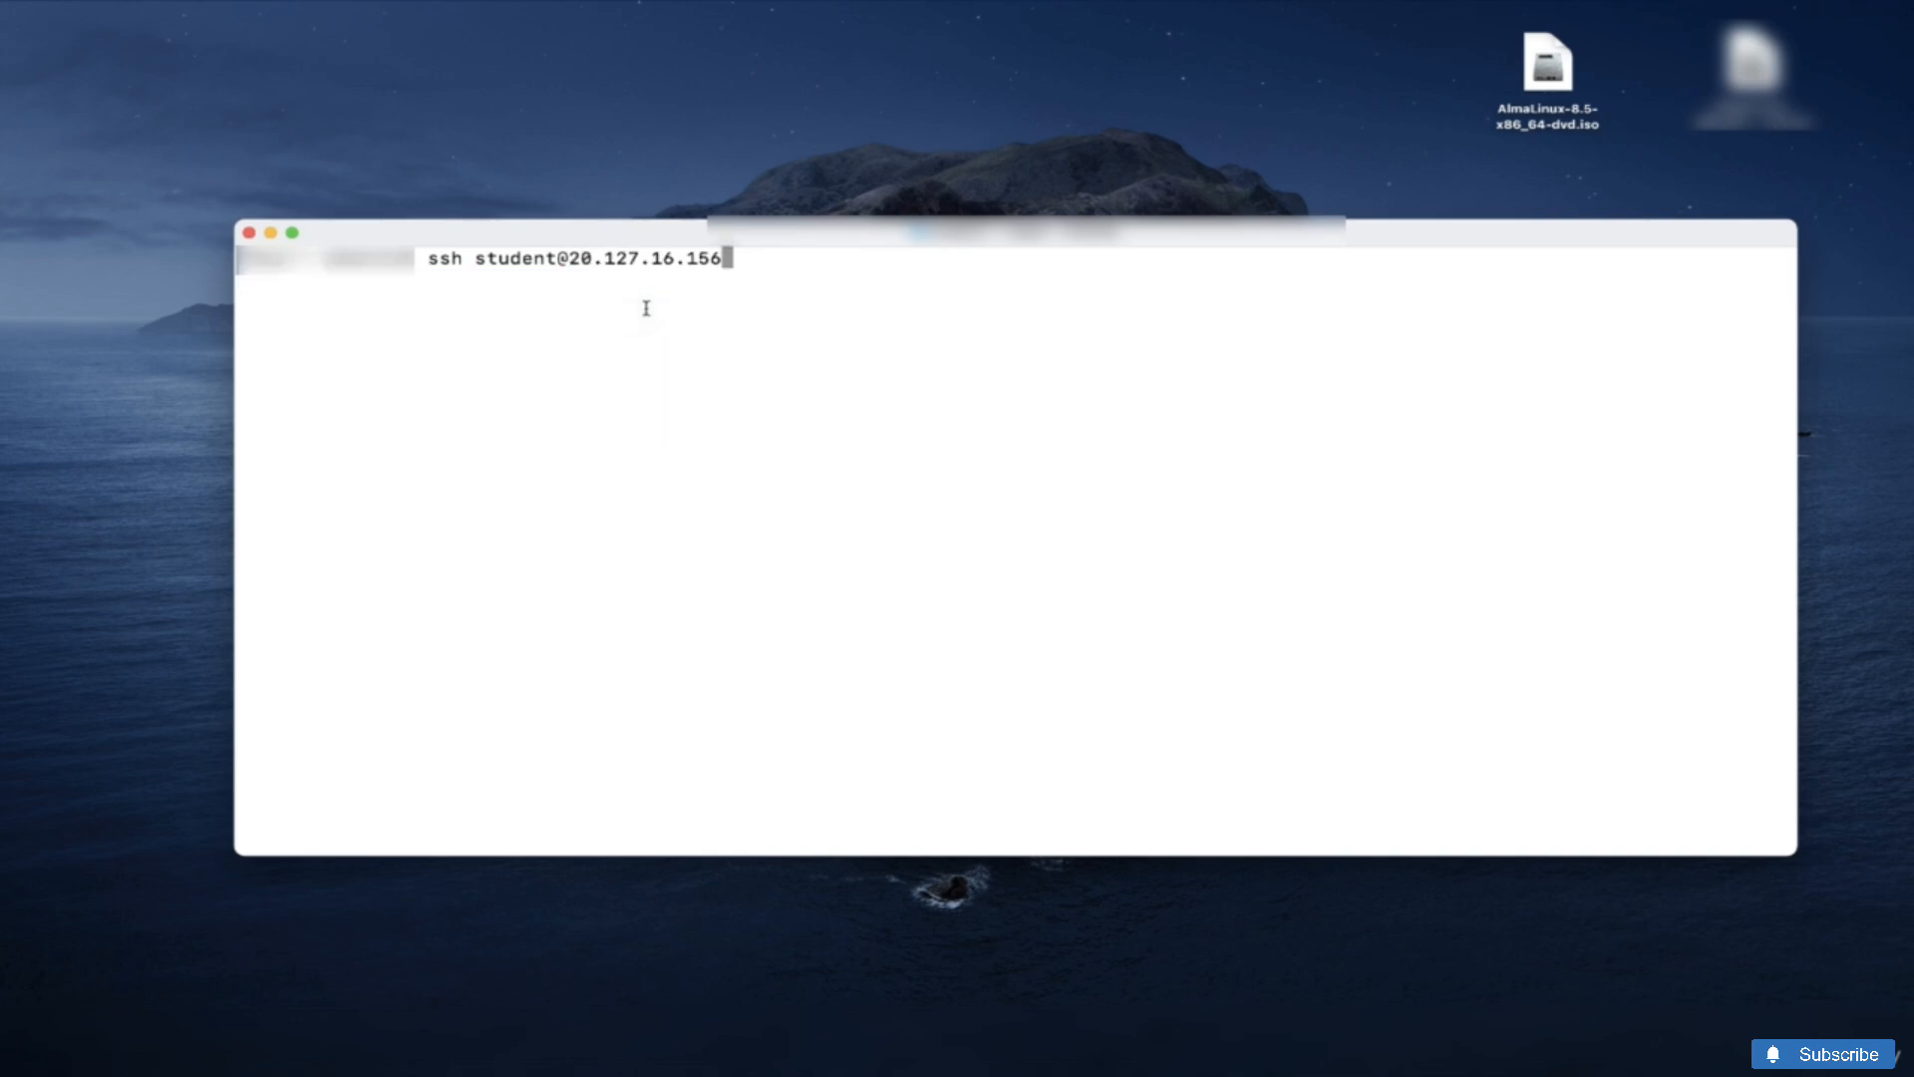
{"action": "key", "text": "Return"}
Step: Accept the host's key fingerprint with yes and log in with the student account's password
{"action": "type", "text": "yes"}
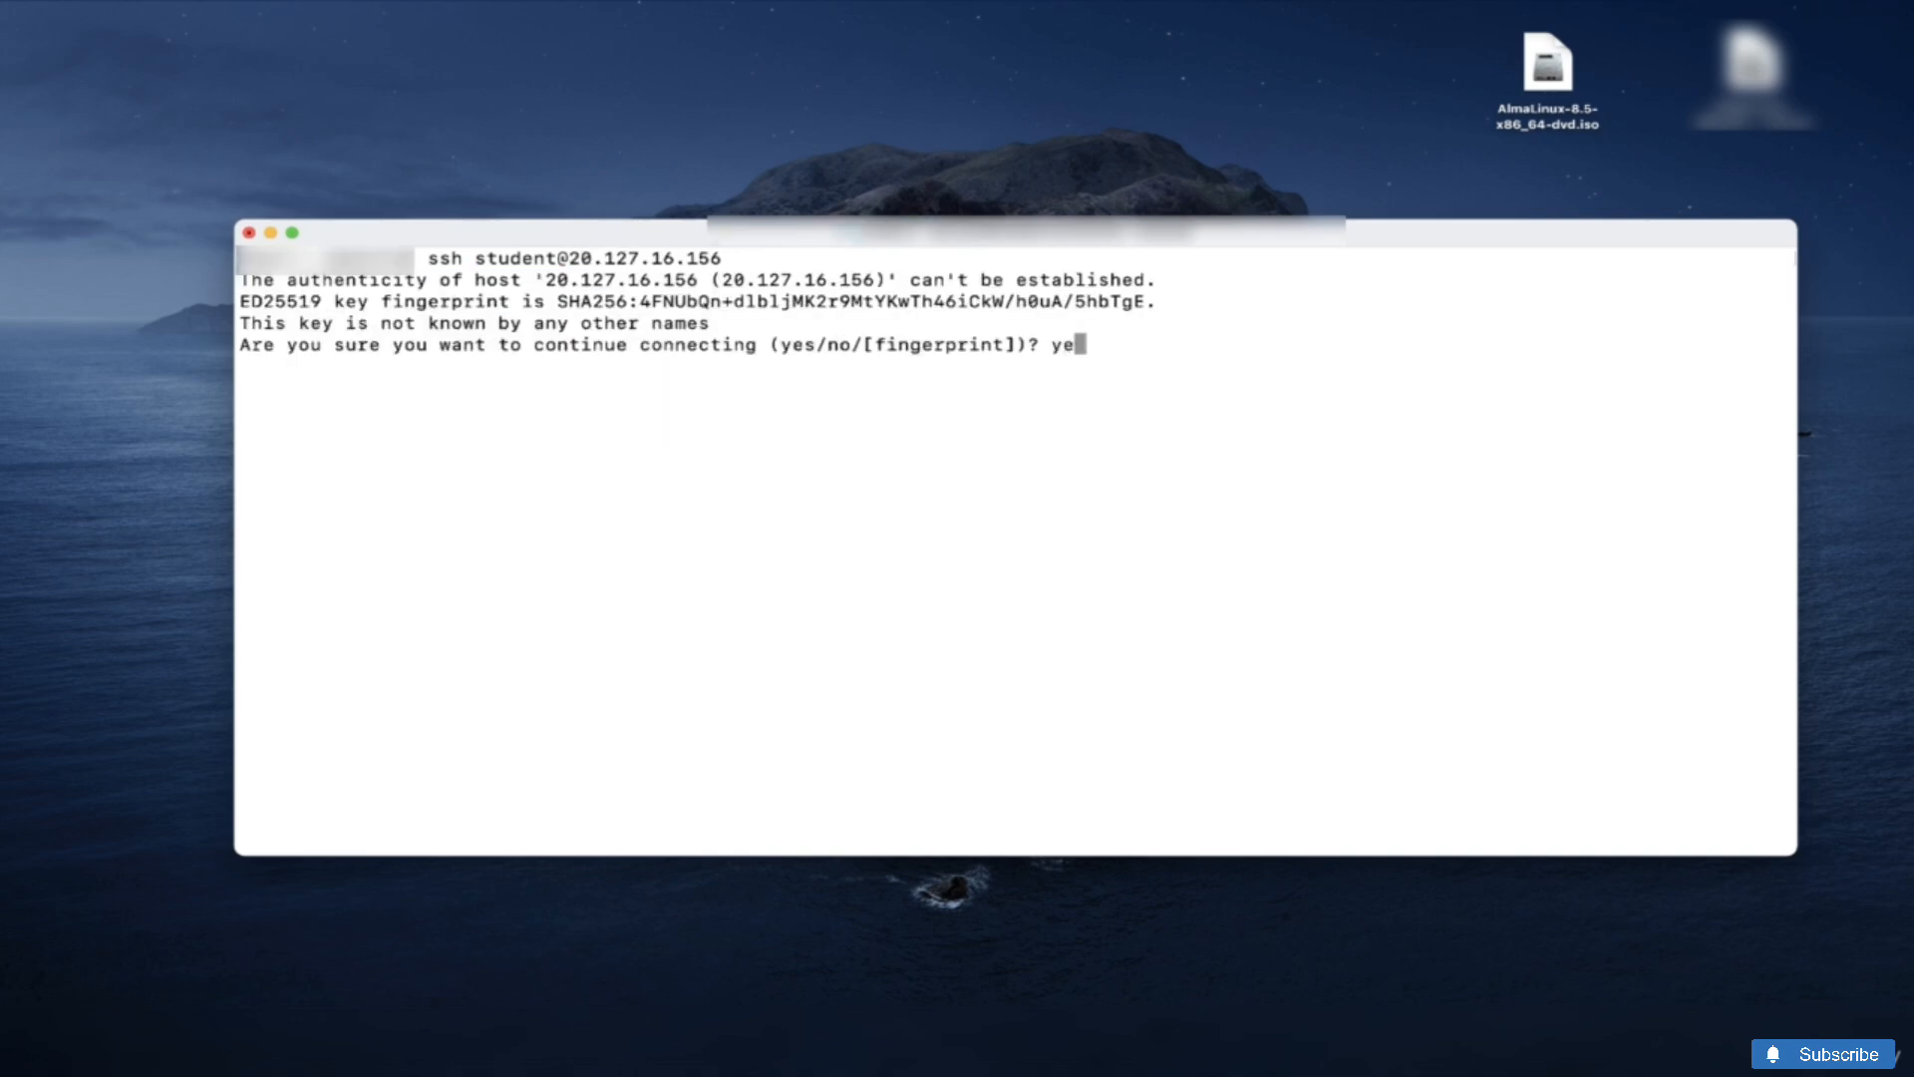
{"action": "key", "text": "Return"}
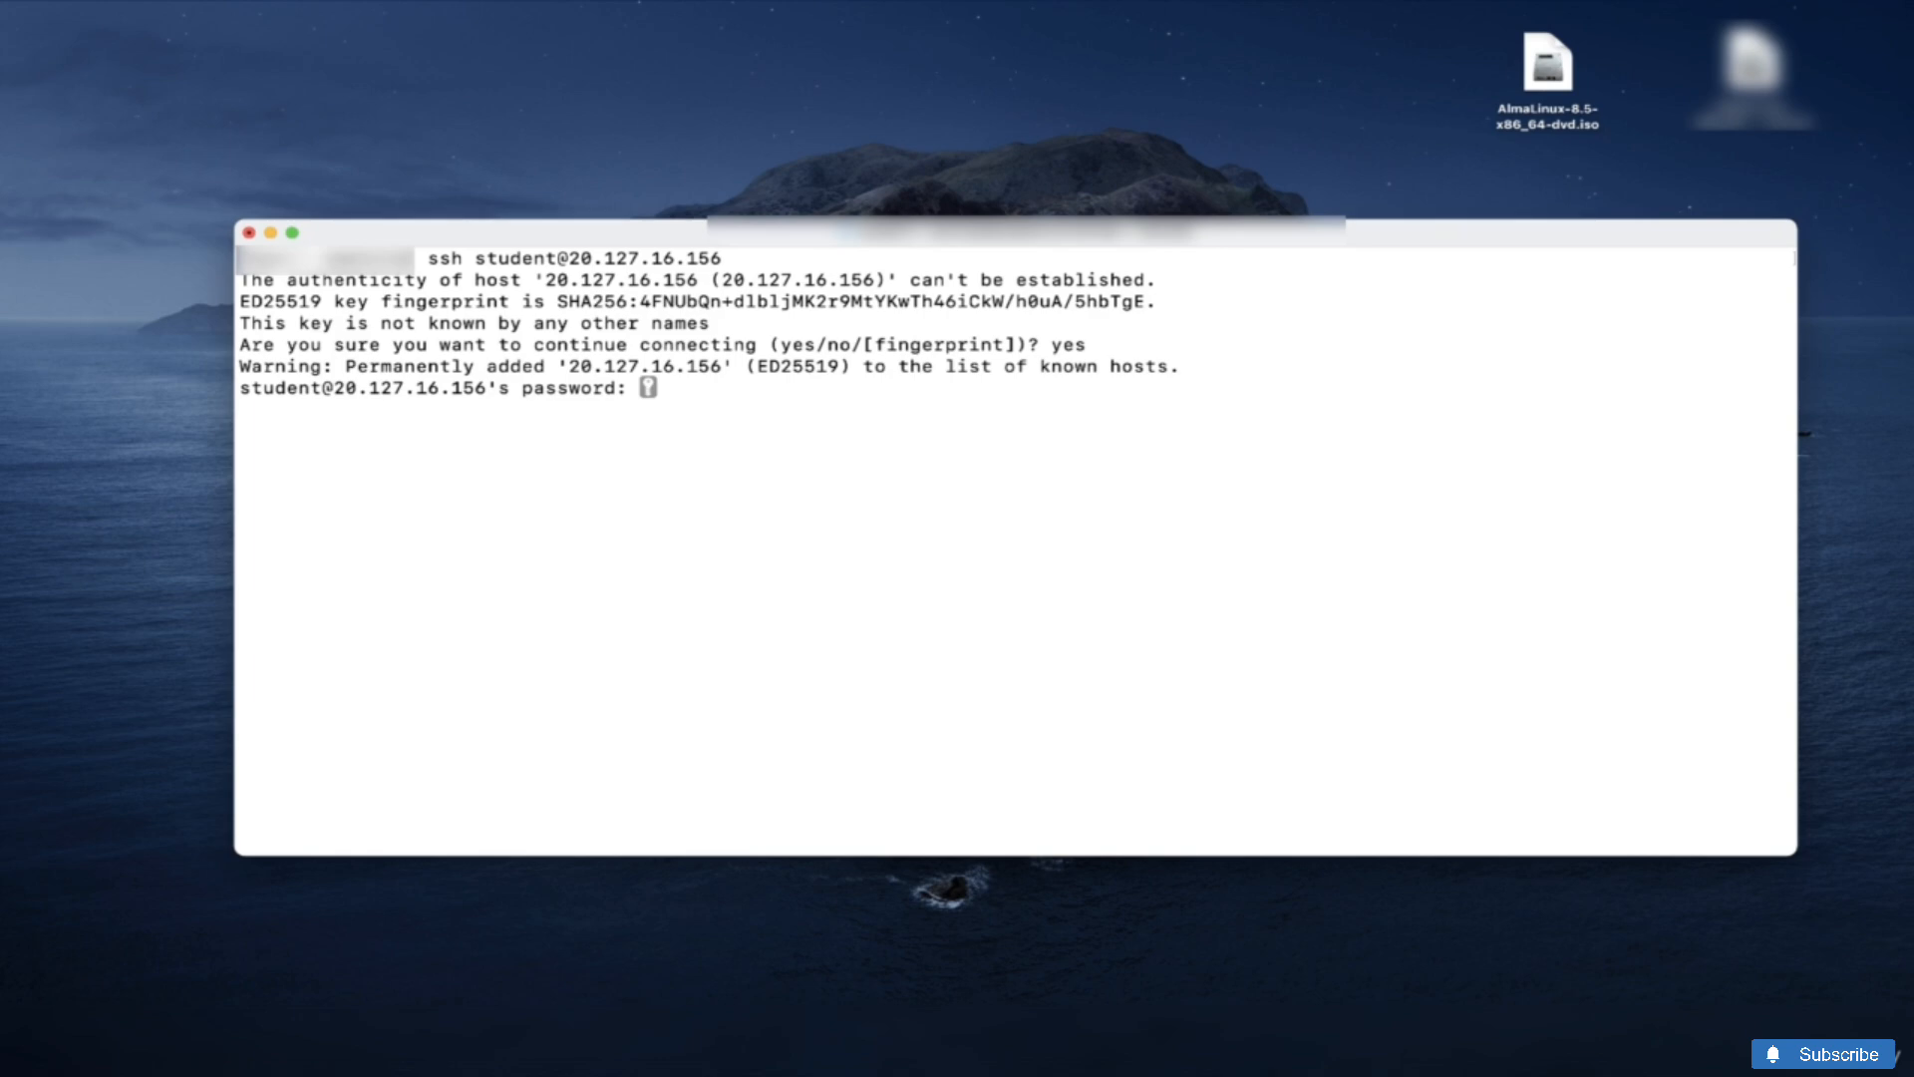
{"action": "key", "text": "Return"}
Step: Clear the terminal and show the system and kernel information with uname -a
{"action": "type", "text": "cle"}
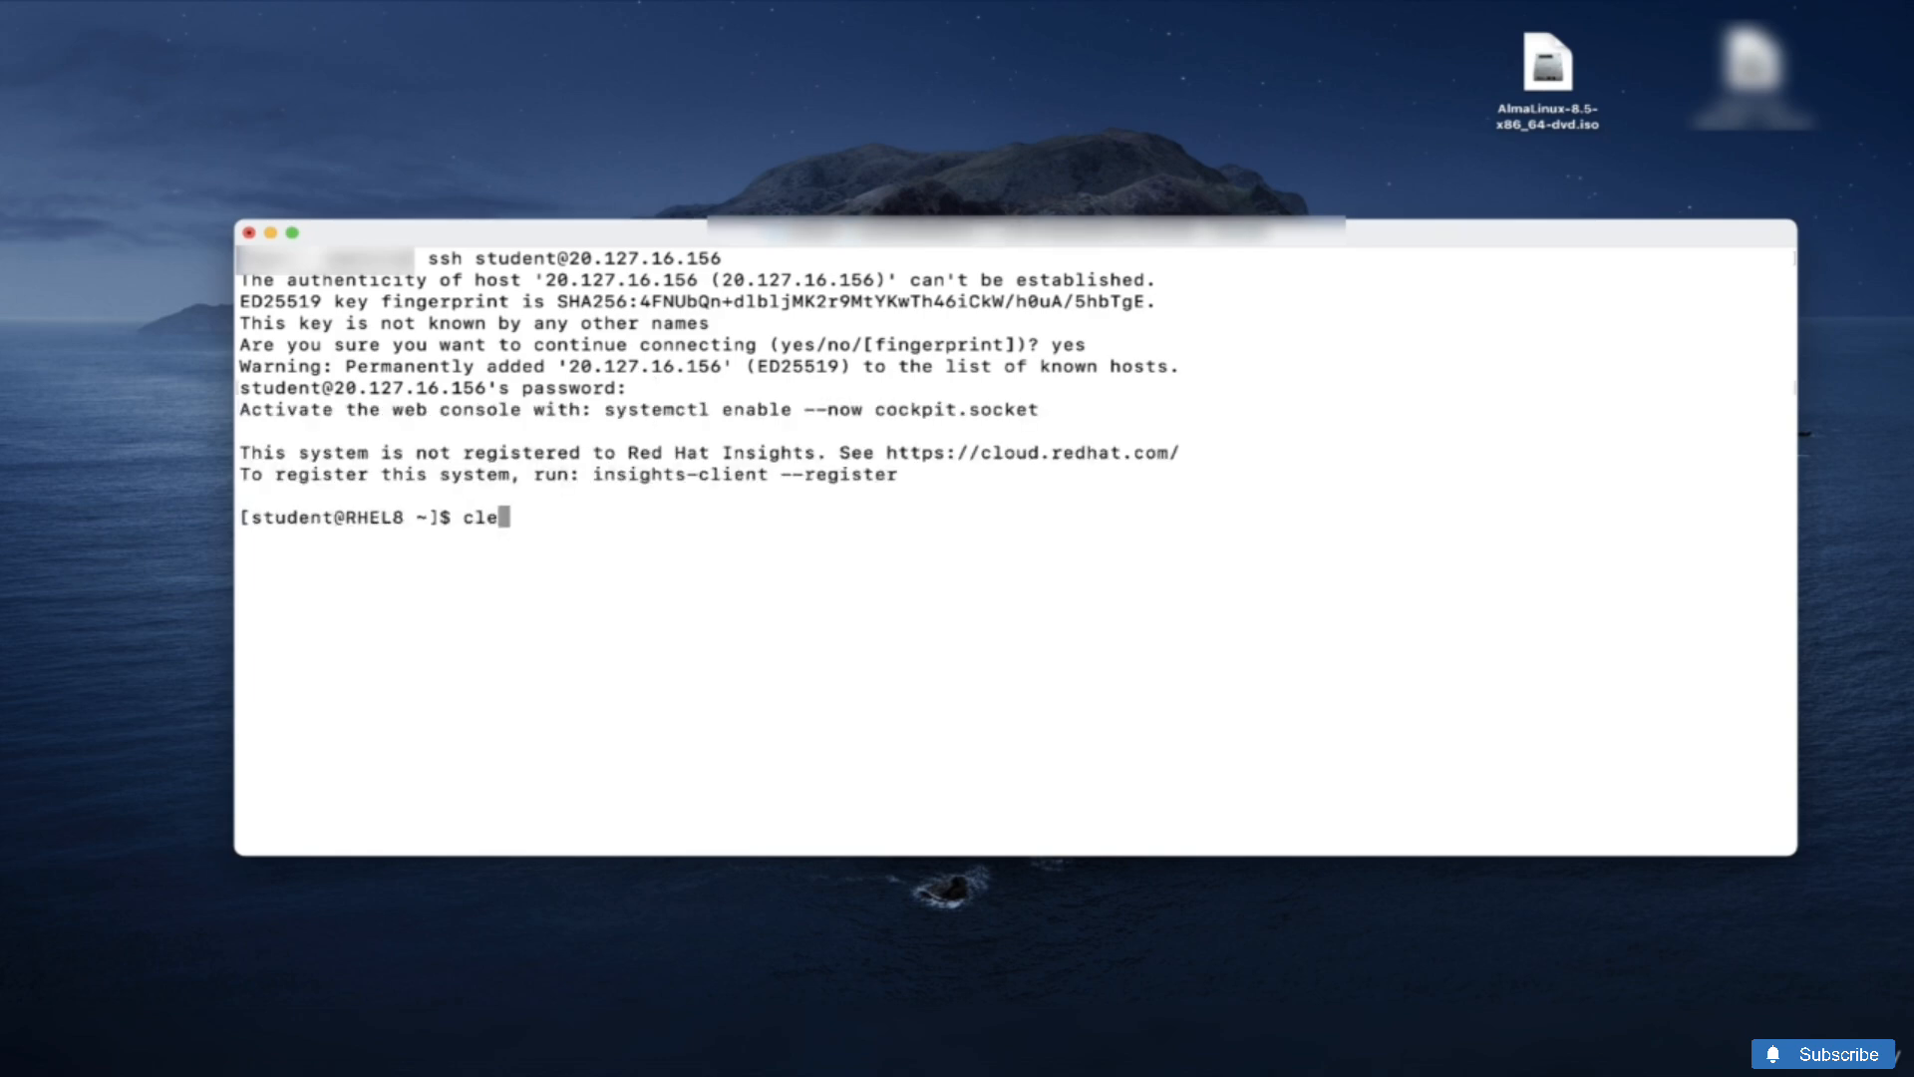
{"action": "type", "text": "ar"}
{"action": "key", "text": "Return"}
{"action": "type", "text": "cat"}
{"action": "key", "text": "BackSpace"}
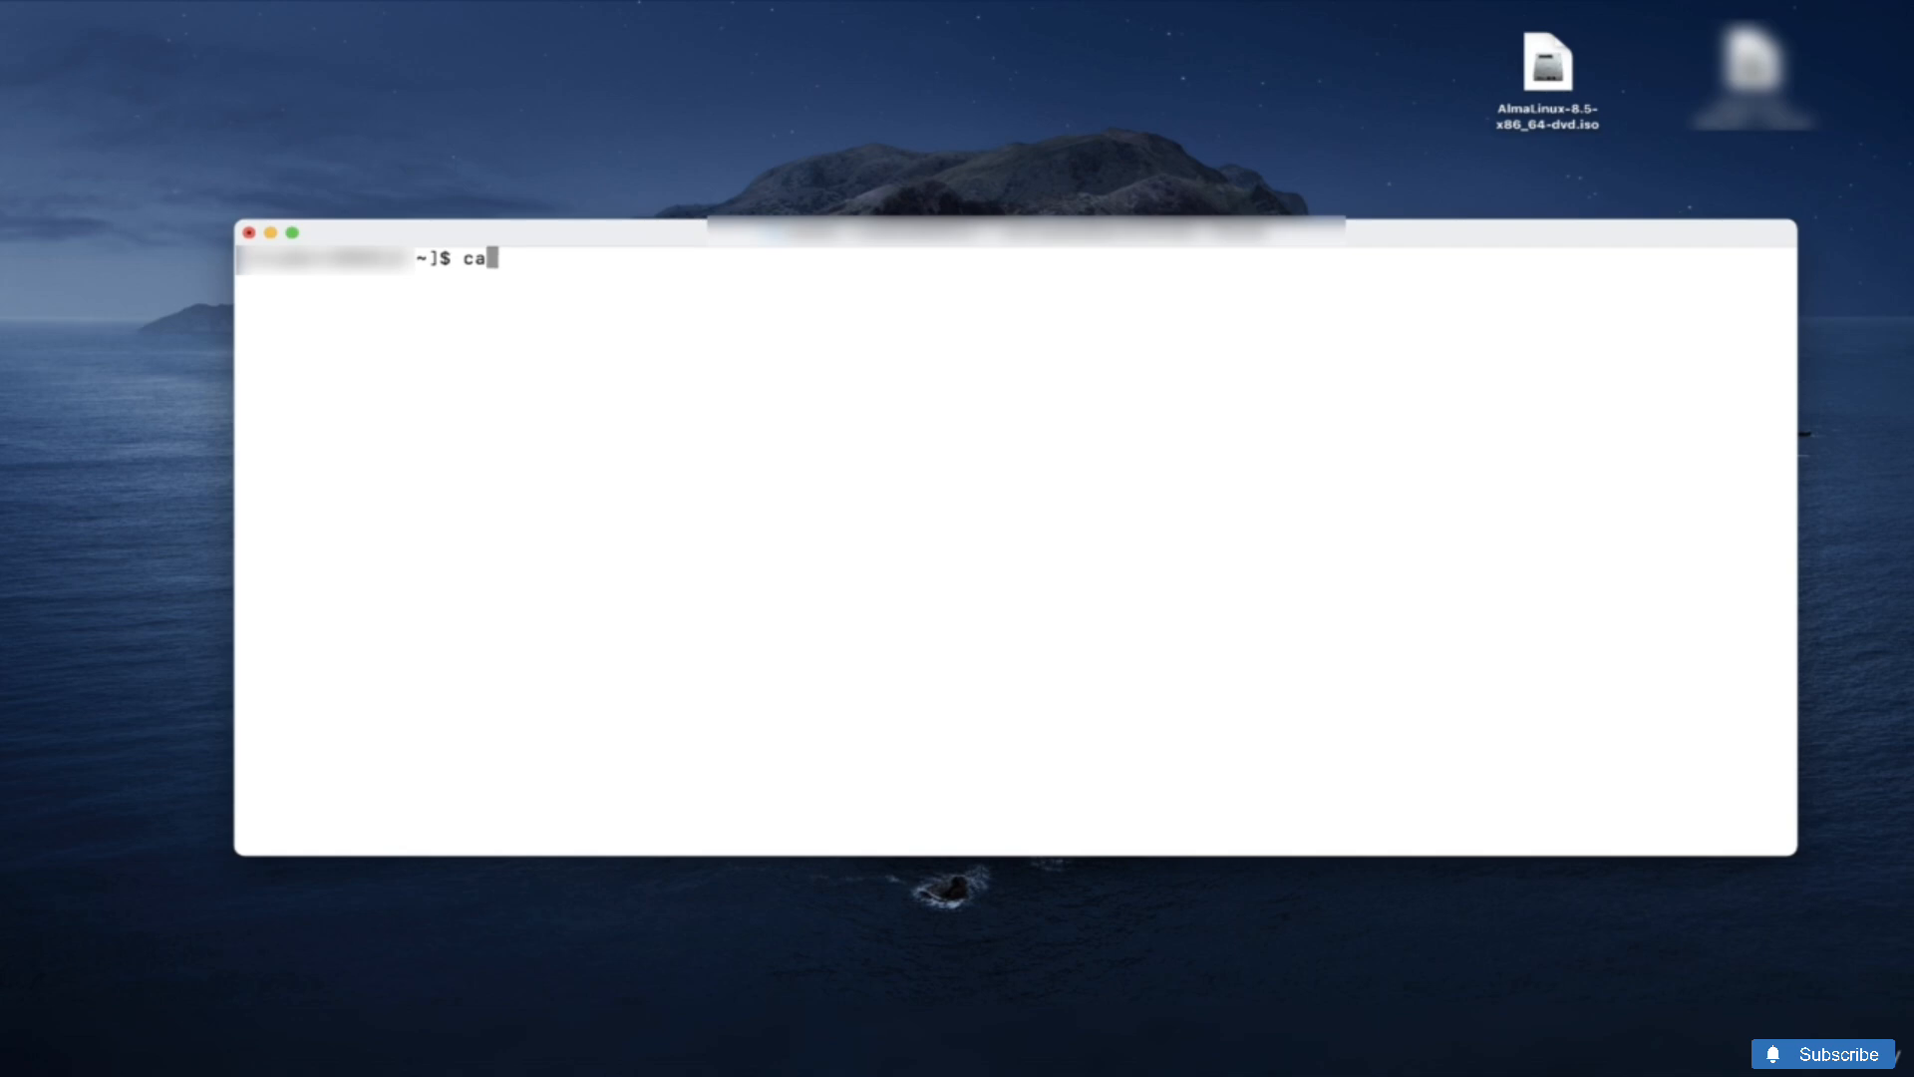
{"action": "key", "text": "BackSpace"}
{"action": "key", "text": "BackSpace"}
{"action": "type", "text": "uname -a"}
{"action": "key", "text": "Return"}
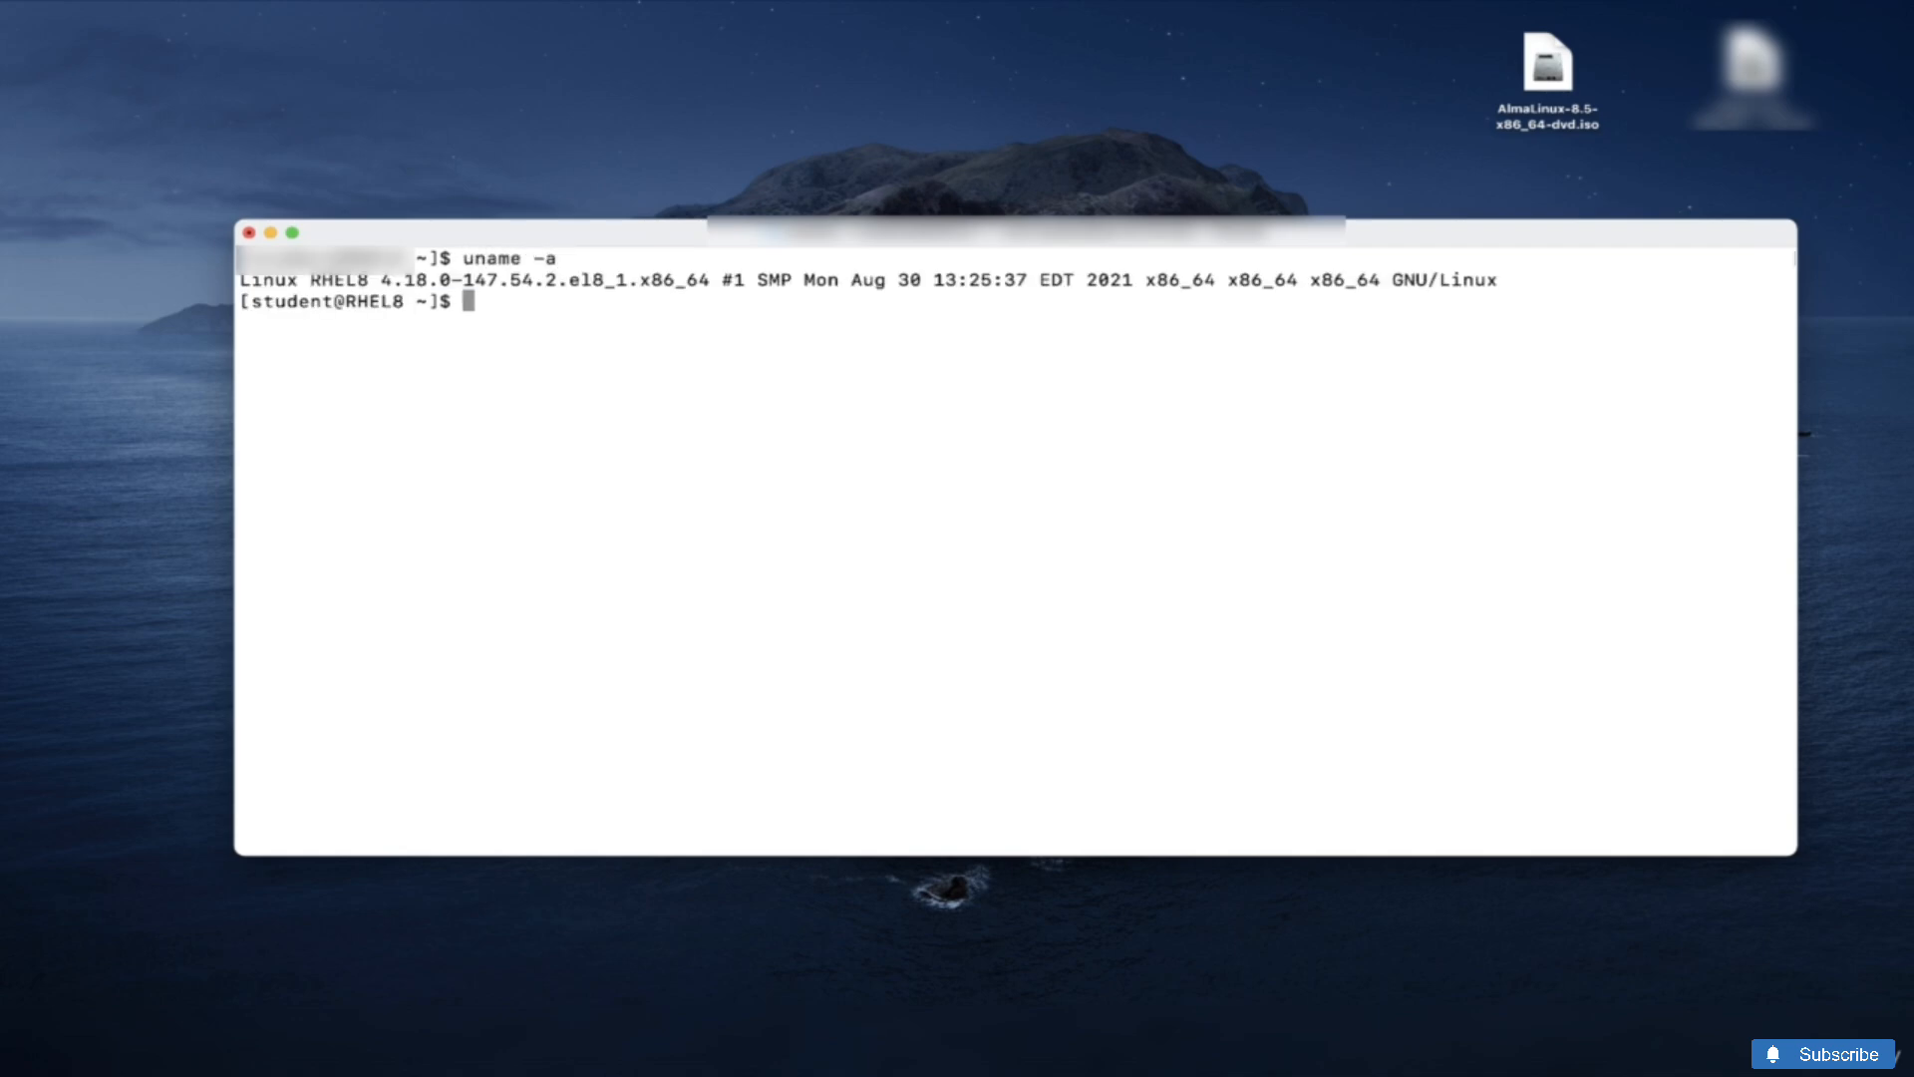
Step: Show the installed Red Hat release with cat /etc/redhat-release and highlight the output line
{"action": "type", "text": "cat /etc/redhat-"}
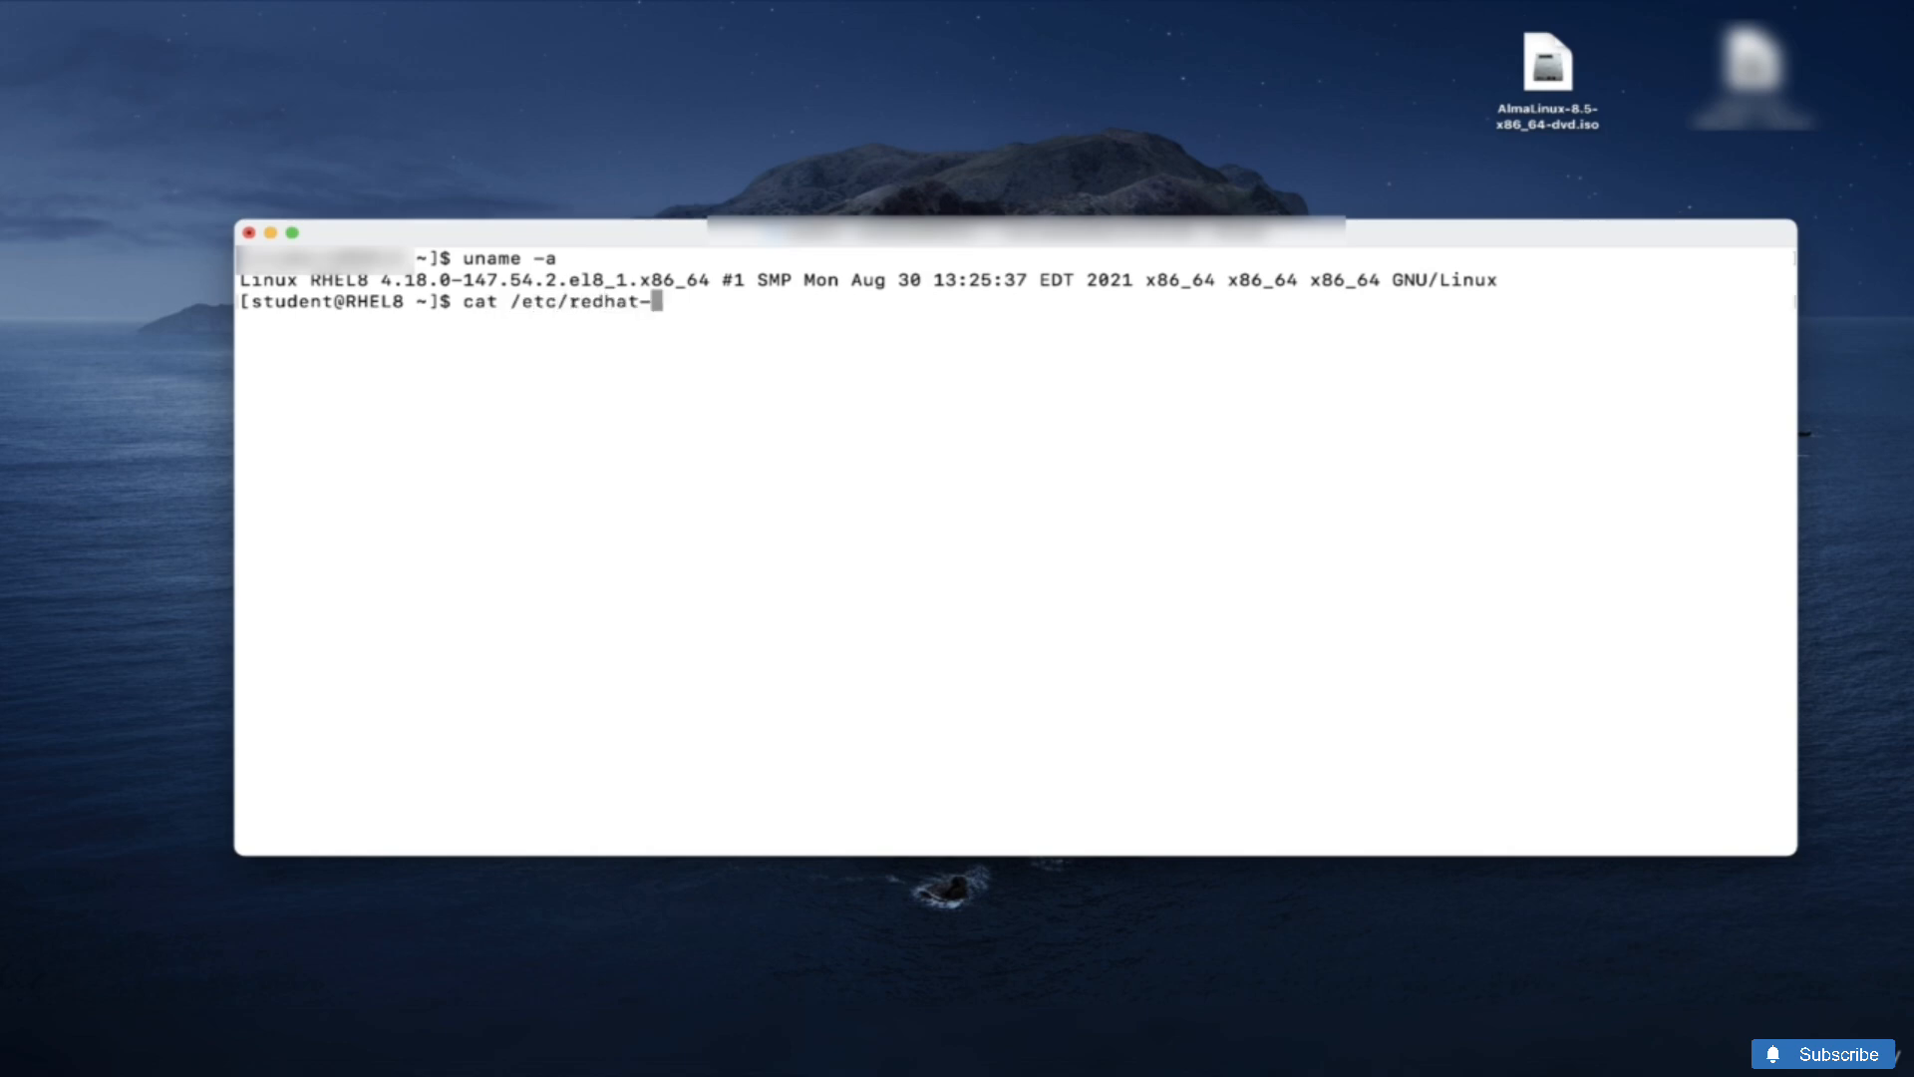
{"action": "type", "text": "re"}
{"action": "key", "text": "Tab"}
{"action": "key", "text": "Return"}
{"action": "triple_click", "coordinate": [555, 323]}
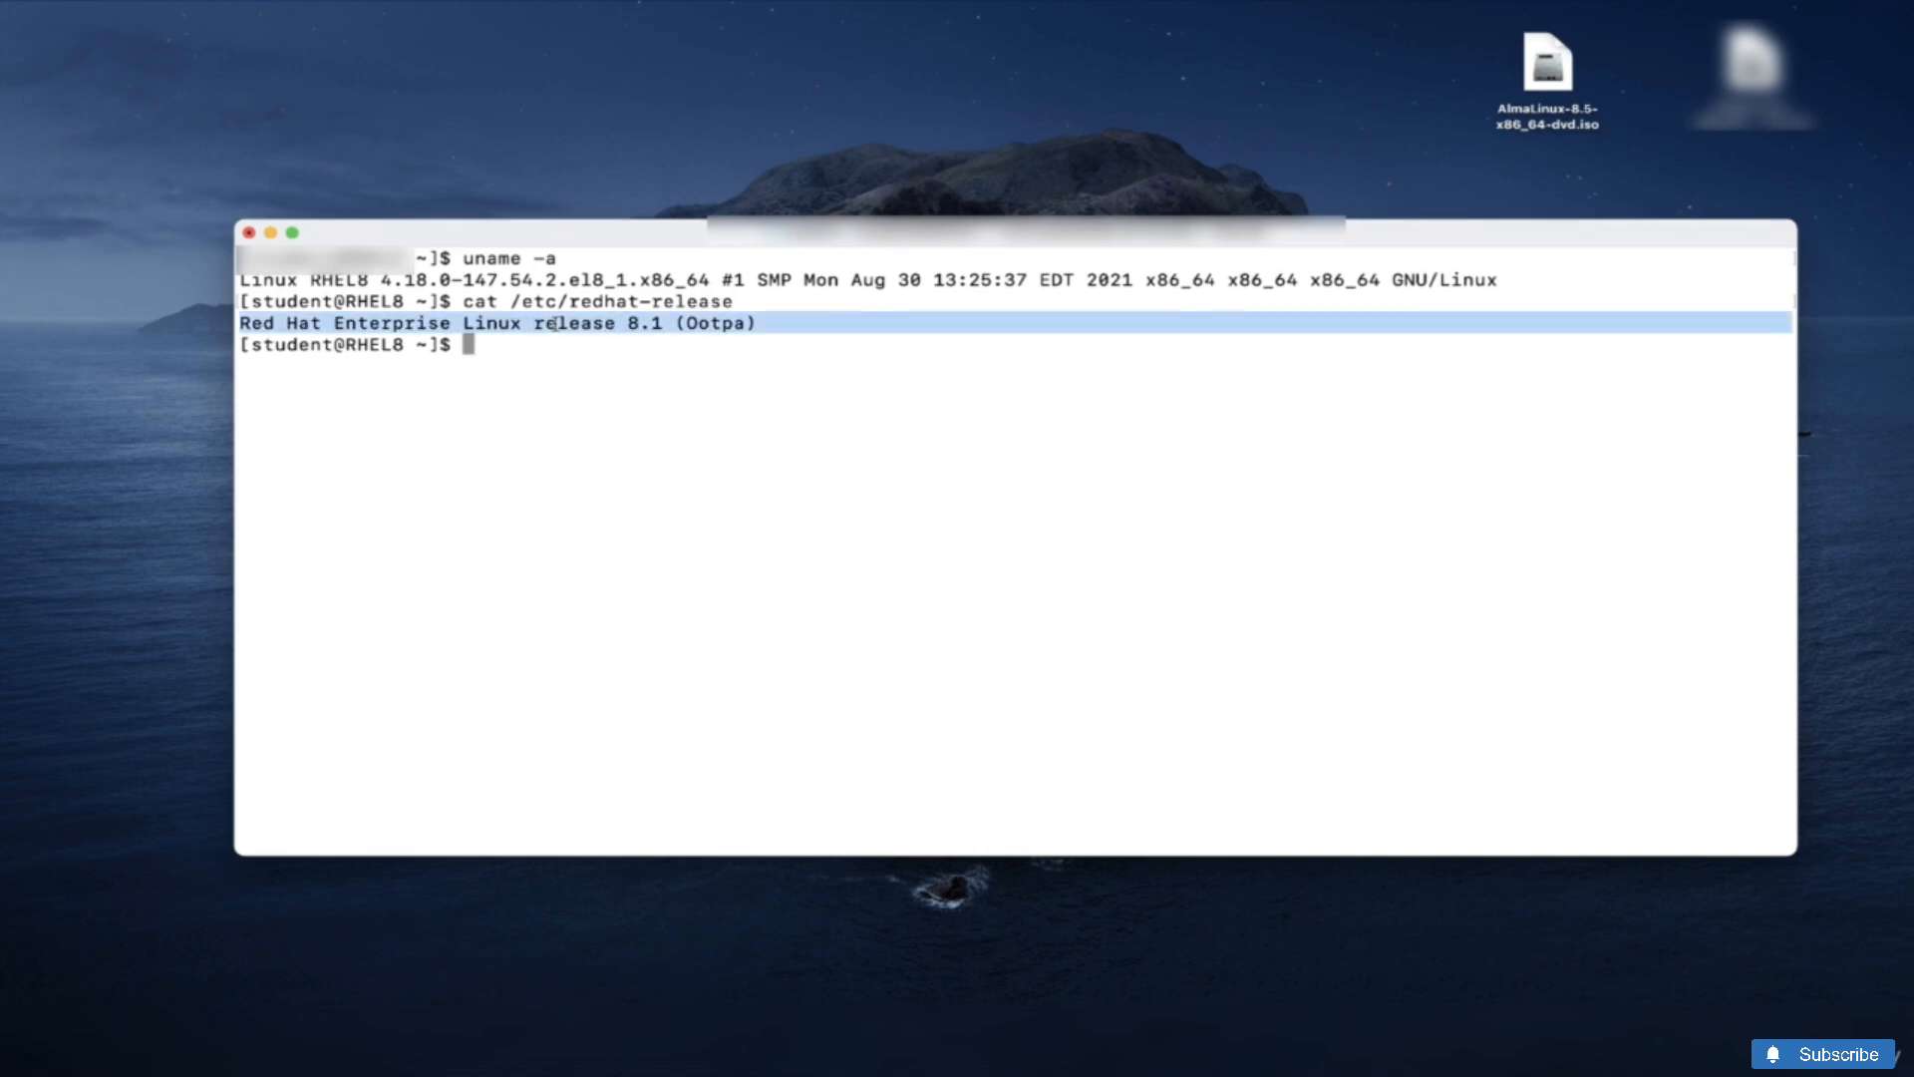
{"action": "left_click", "coordinate": [586, 324]}
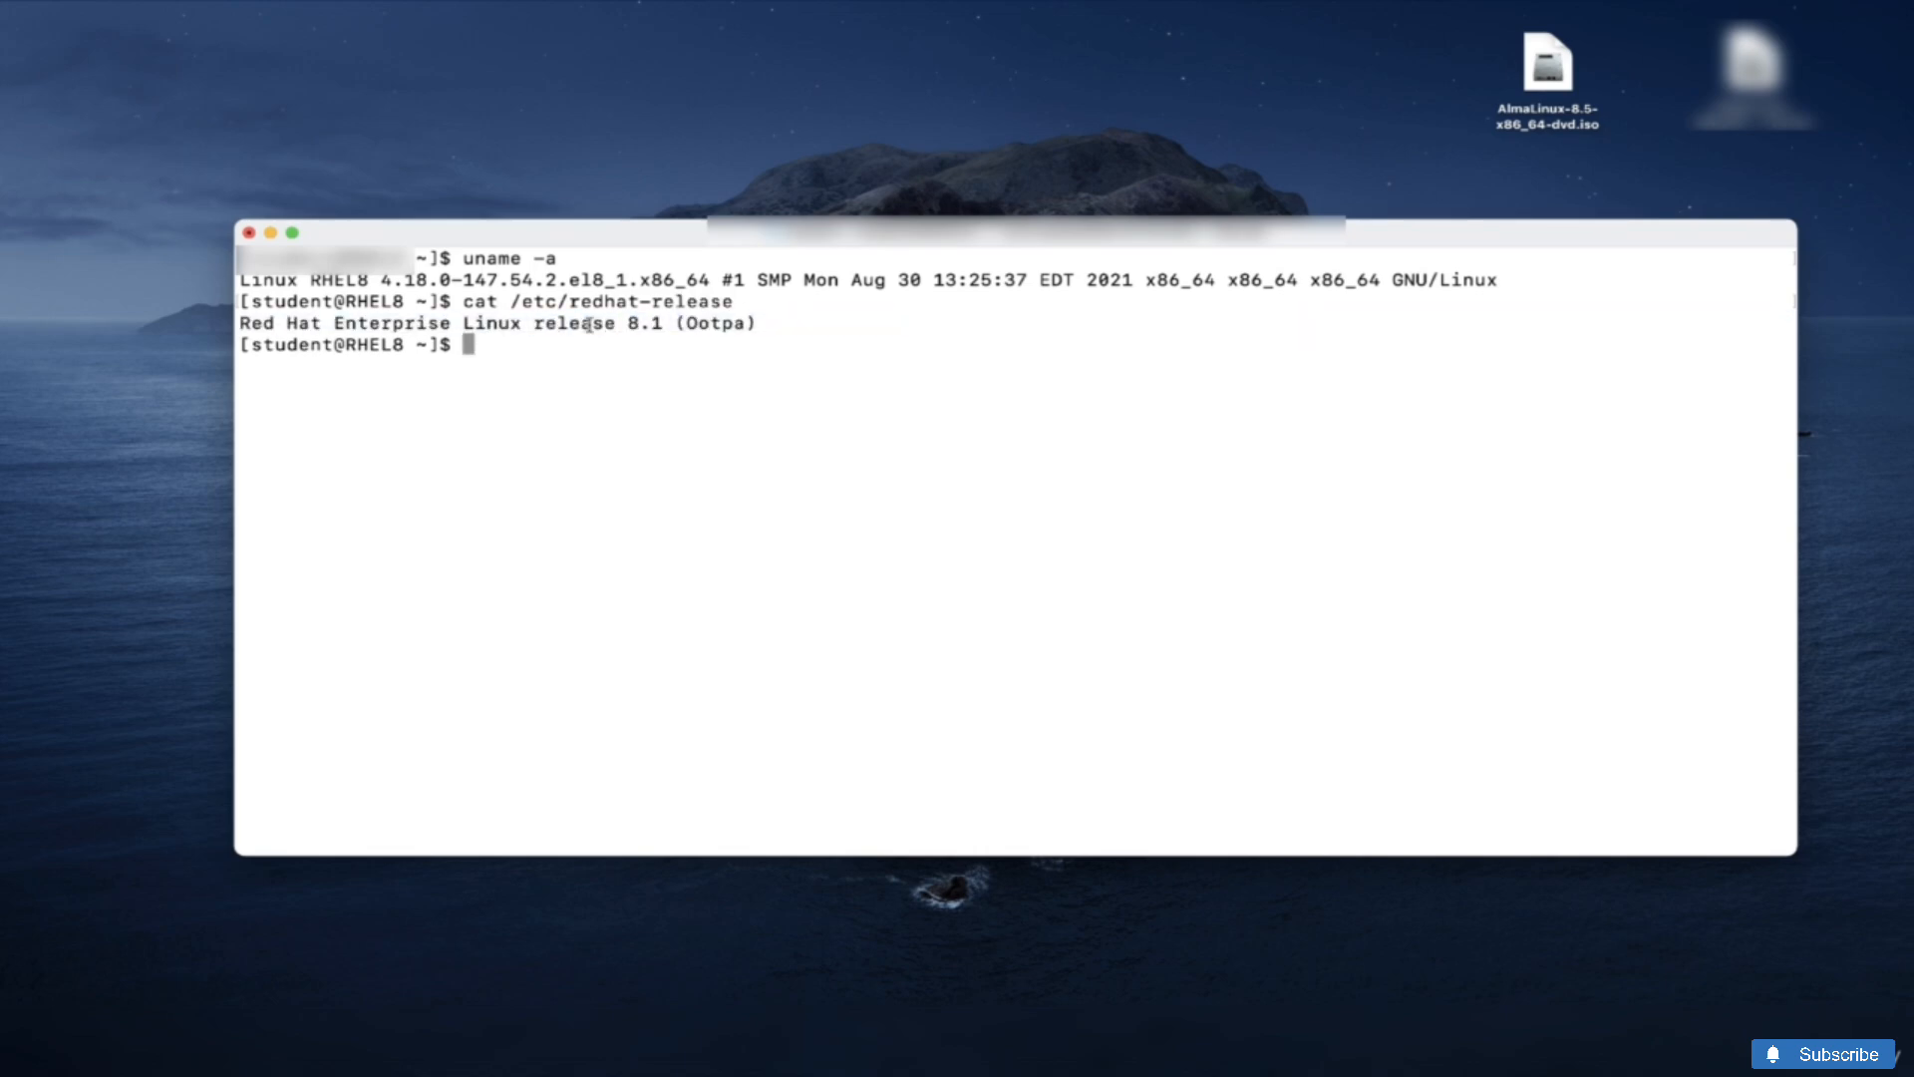
Step: Test the virtual machine's internet connectivity by pinging 8.8.8.8, and stop the ping after several replies
{"action": "type", "text": "ping 8.8.8"}
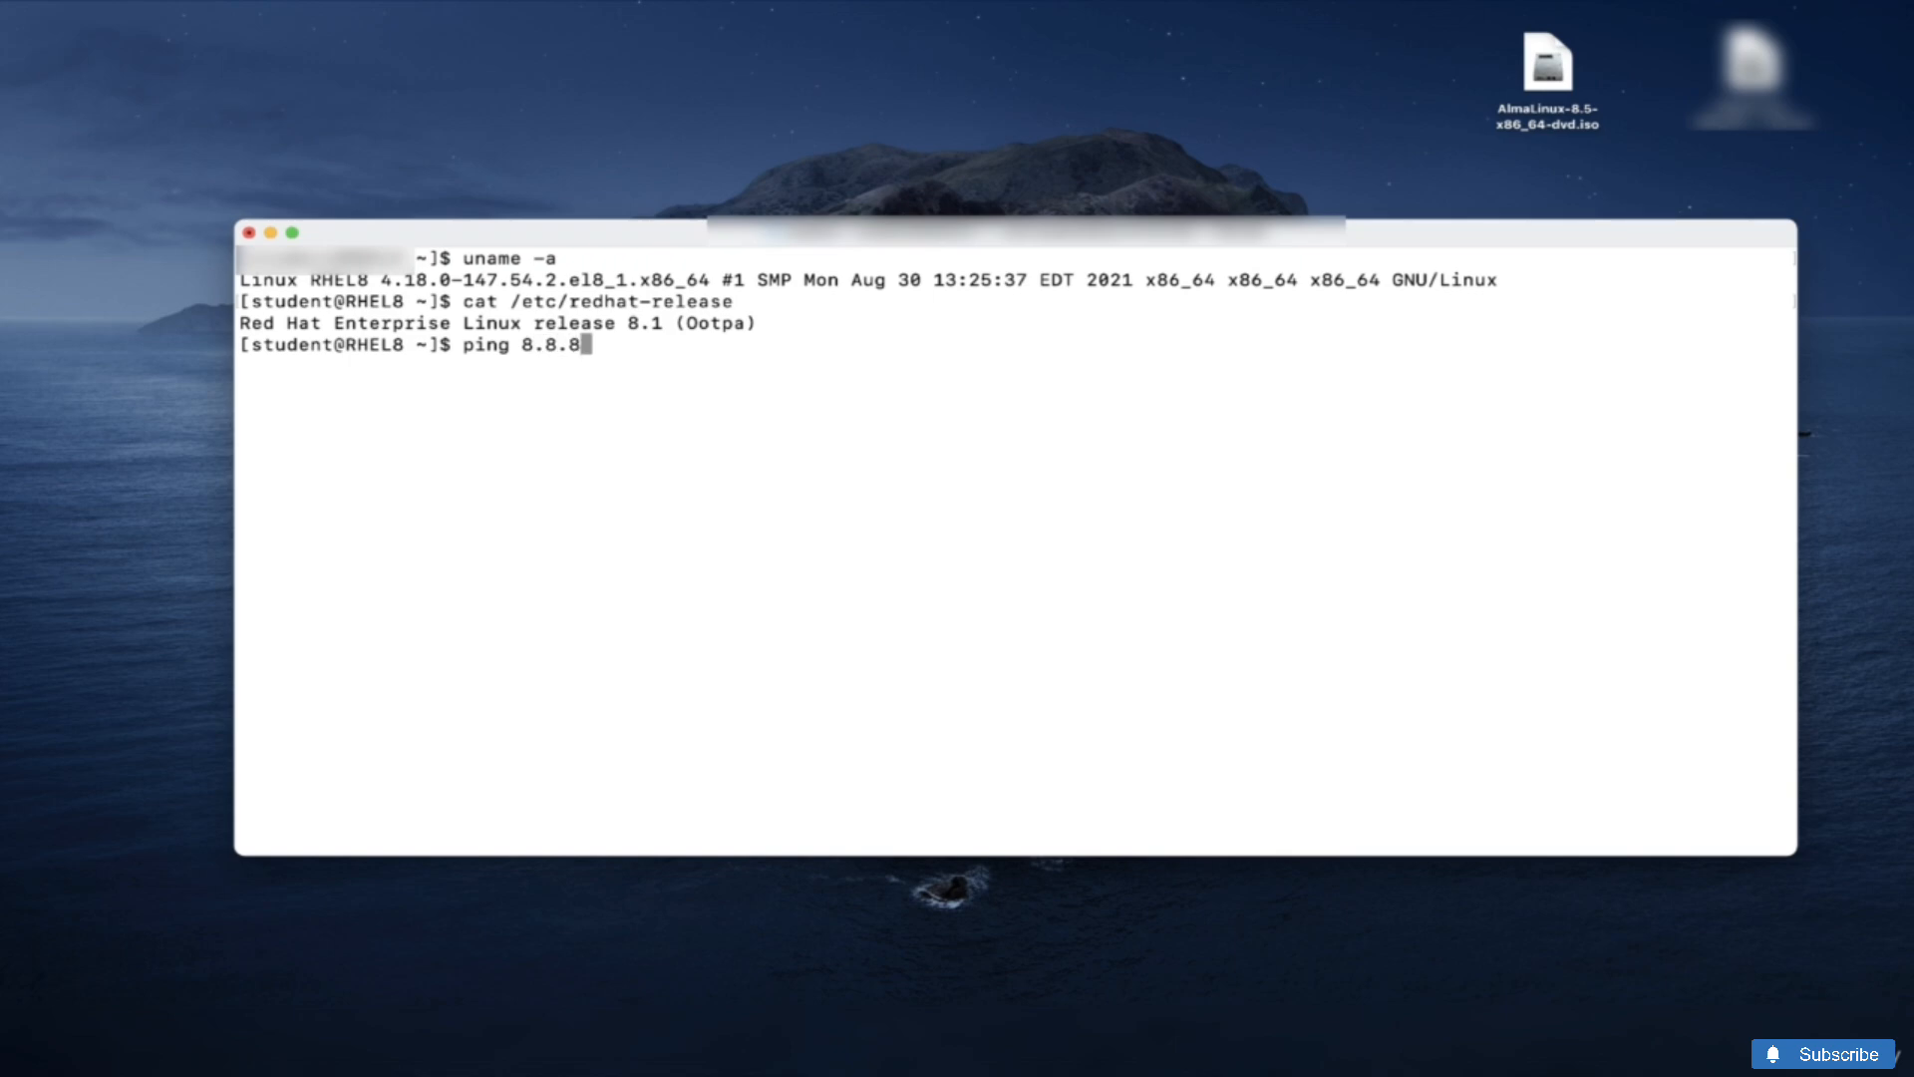
{"action": "type", "text": ".8"}
{"action": "key", "text": "Return"}
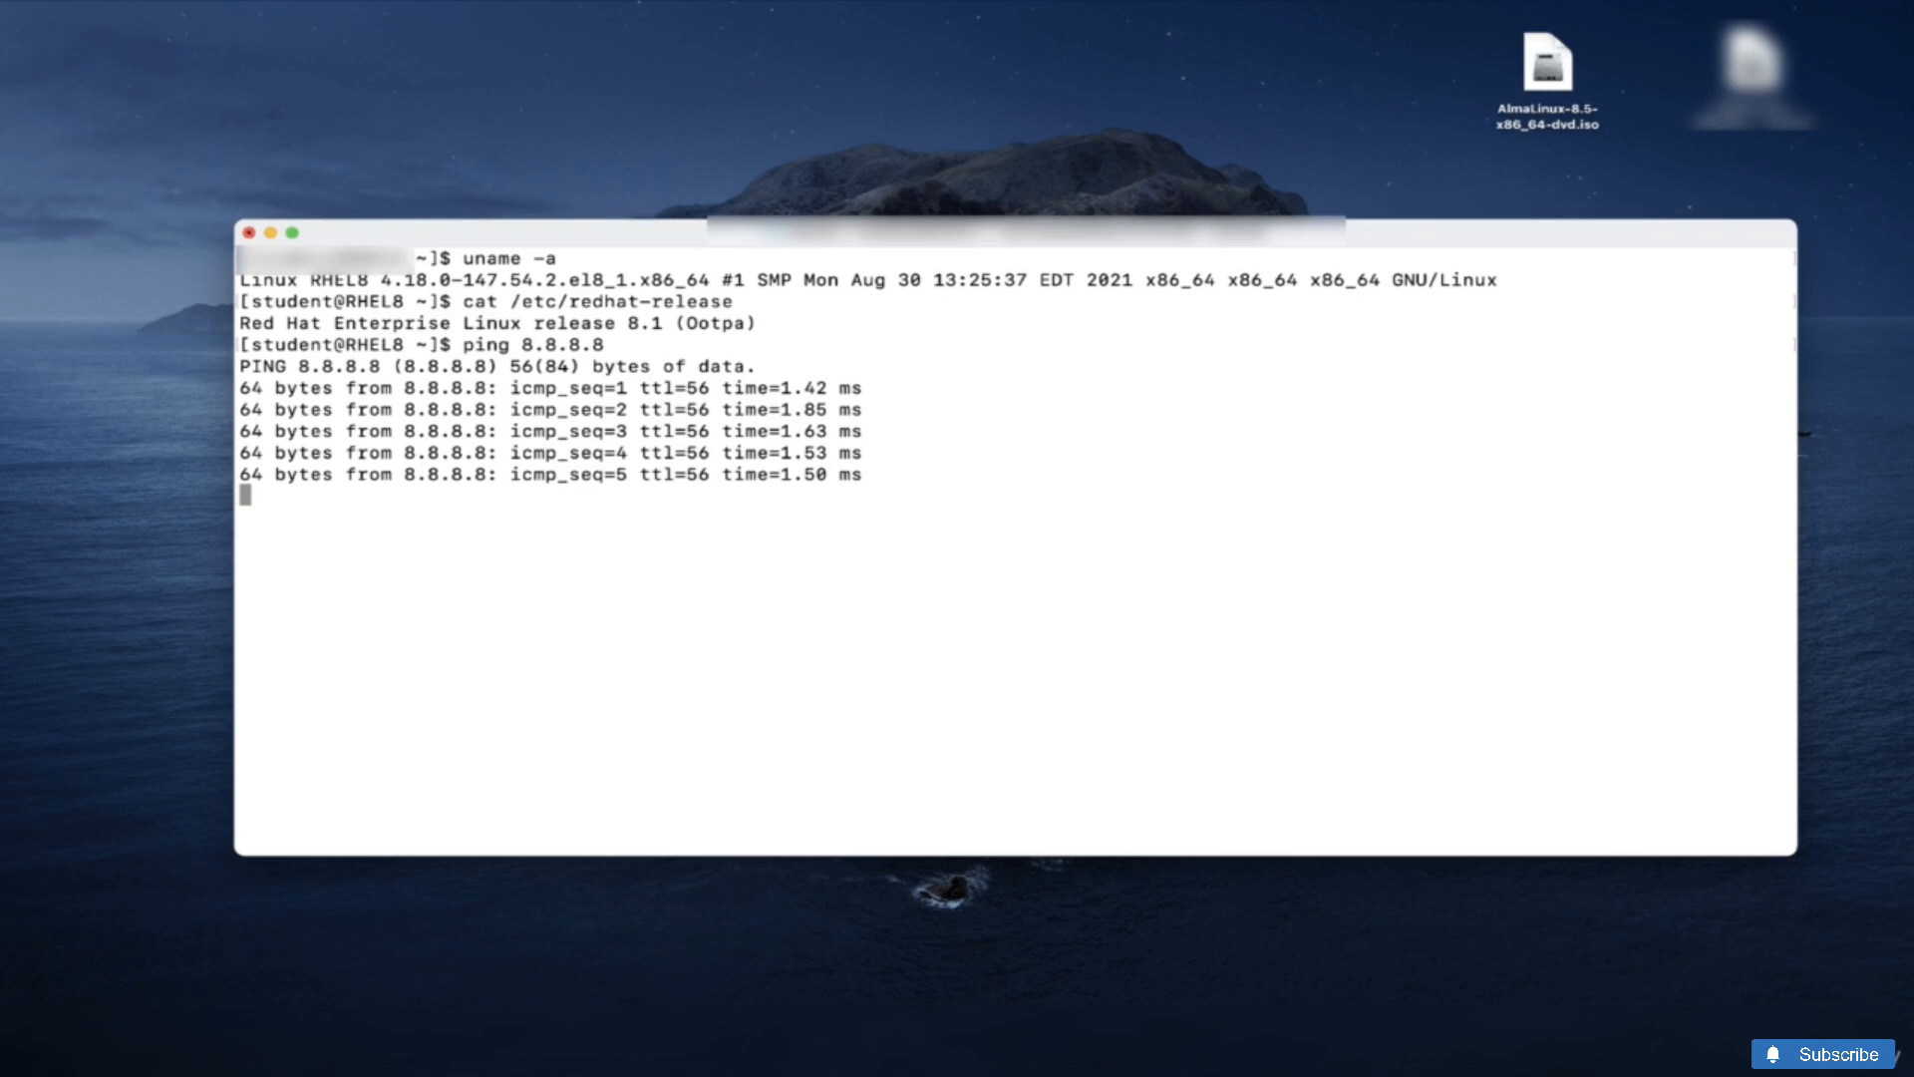
{"action": "key", "text": "ctrl+c"}
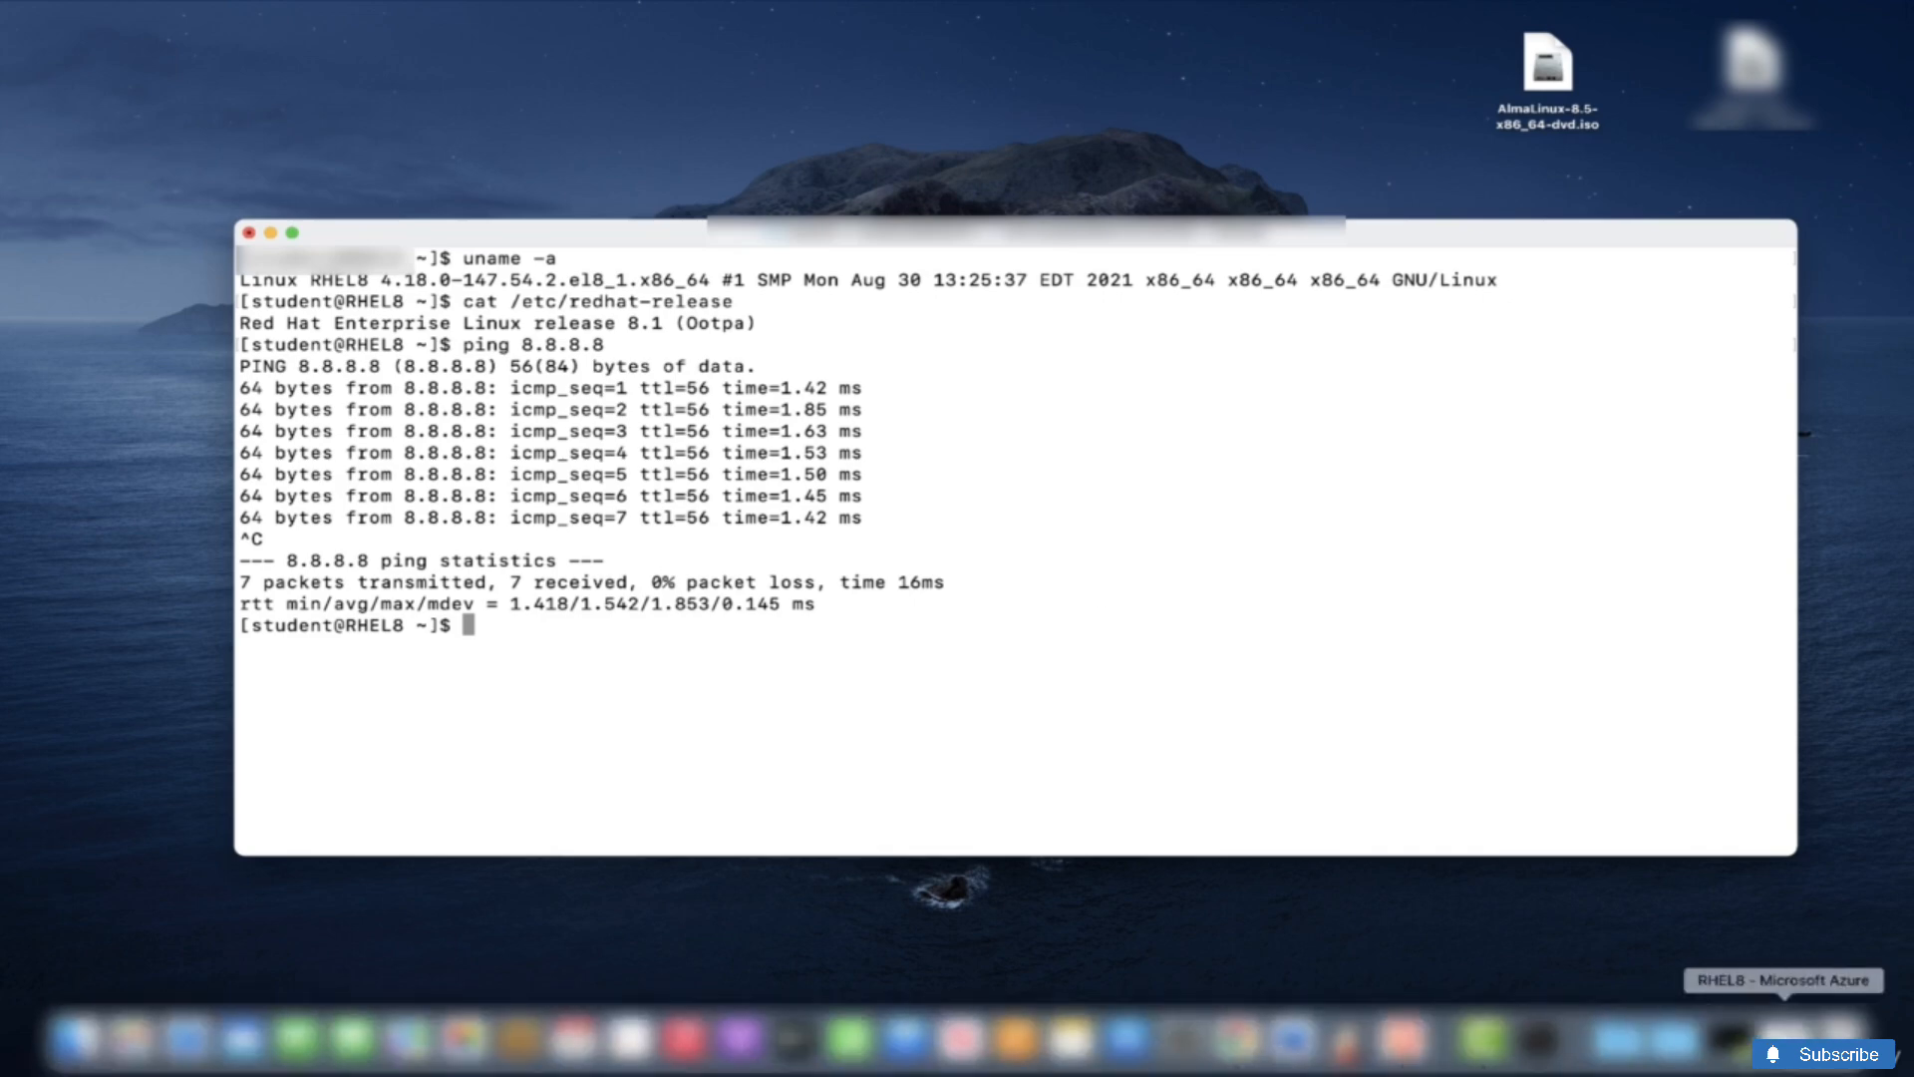
Step: Switch to the Azure portal in the browser and open the RHCSA resource group from the list of resource groups
{"action": "left_click", "coordinate": [1830, 1037]}
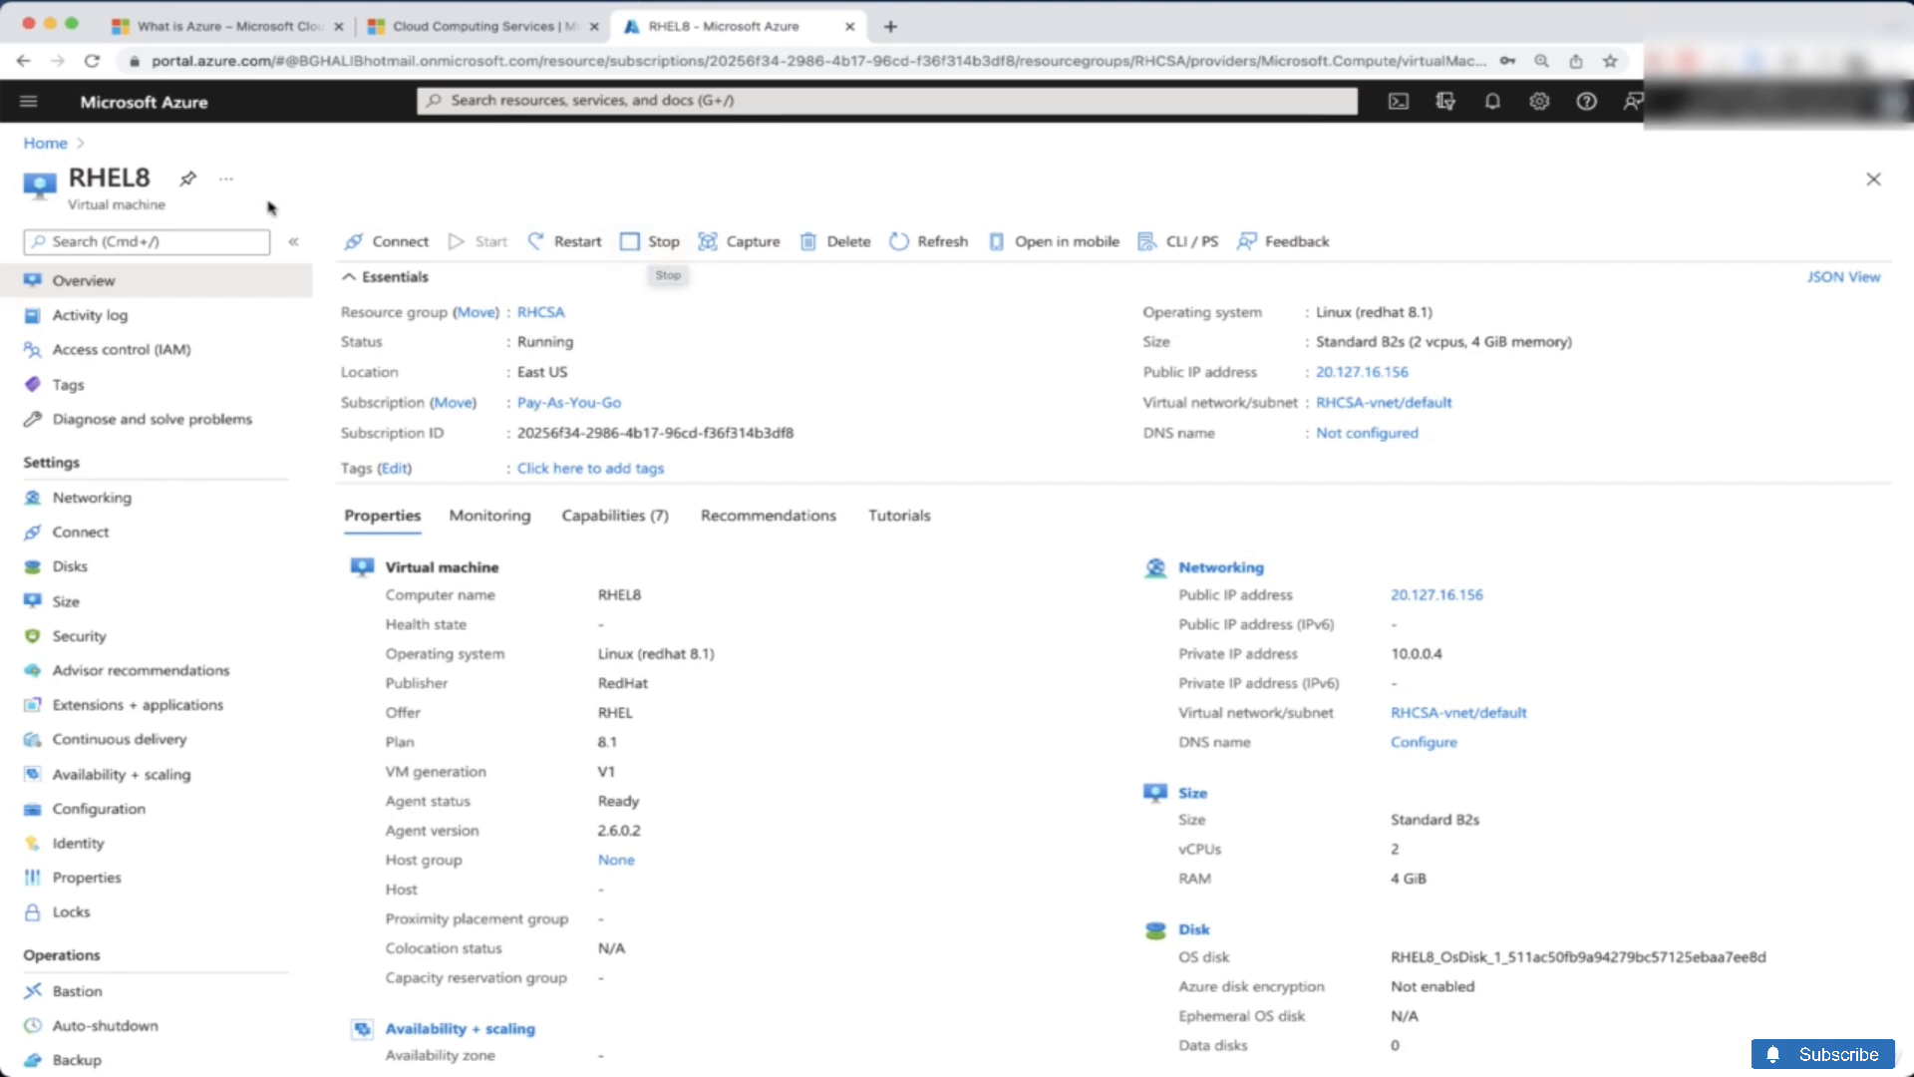
{"action": "left_click", "coordinate": [57, 146]}
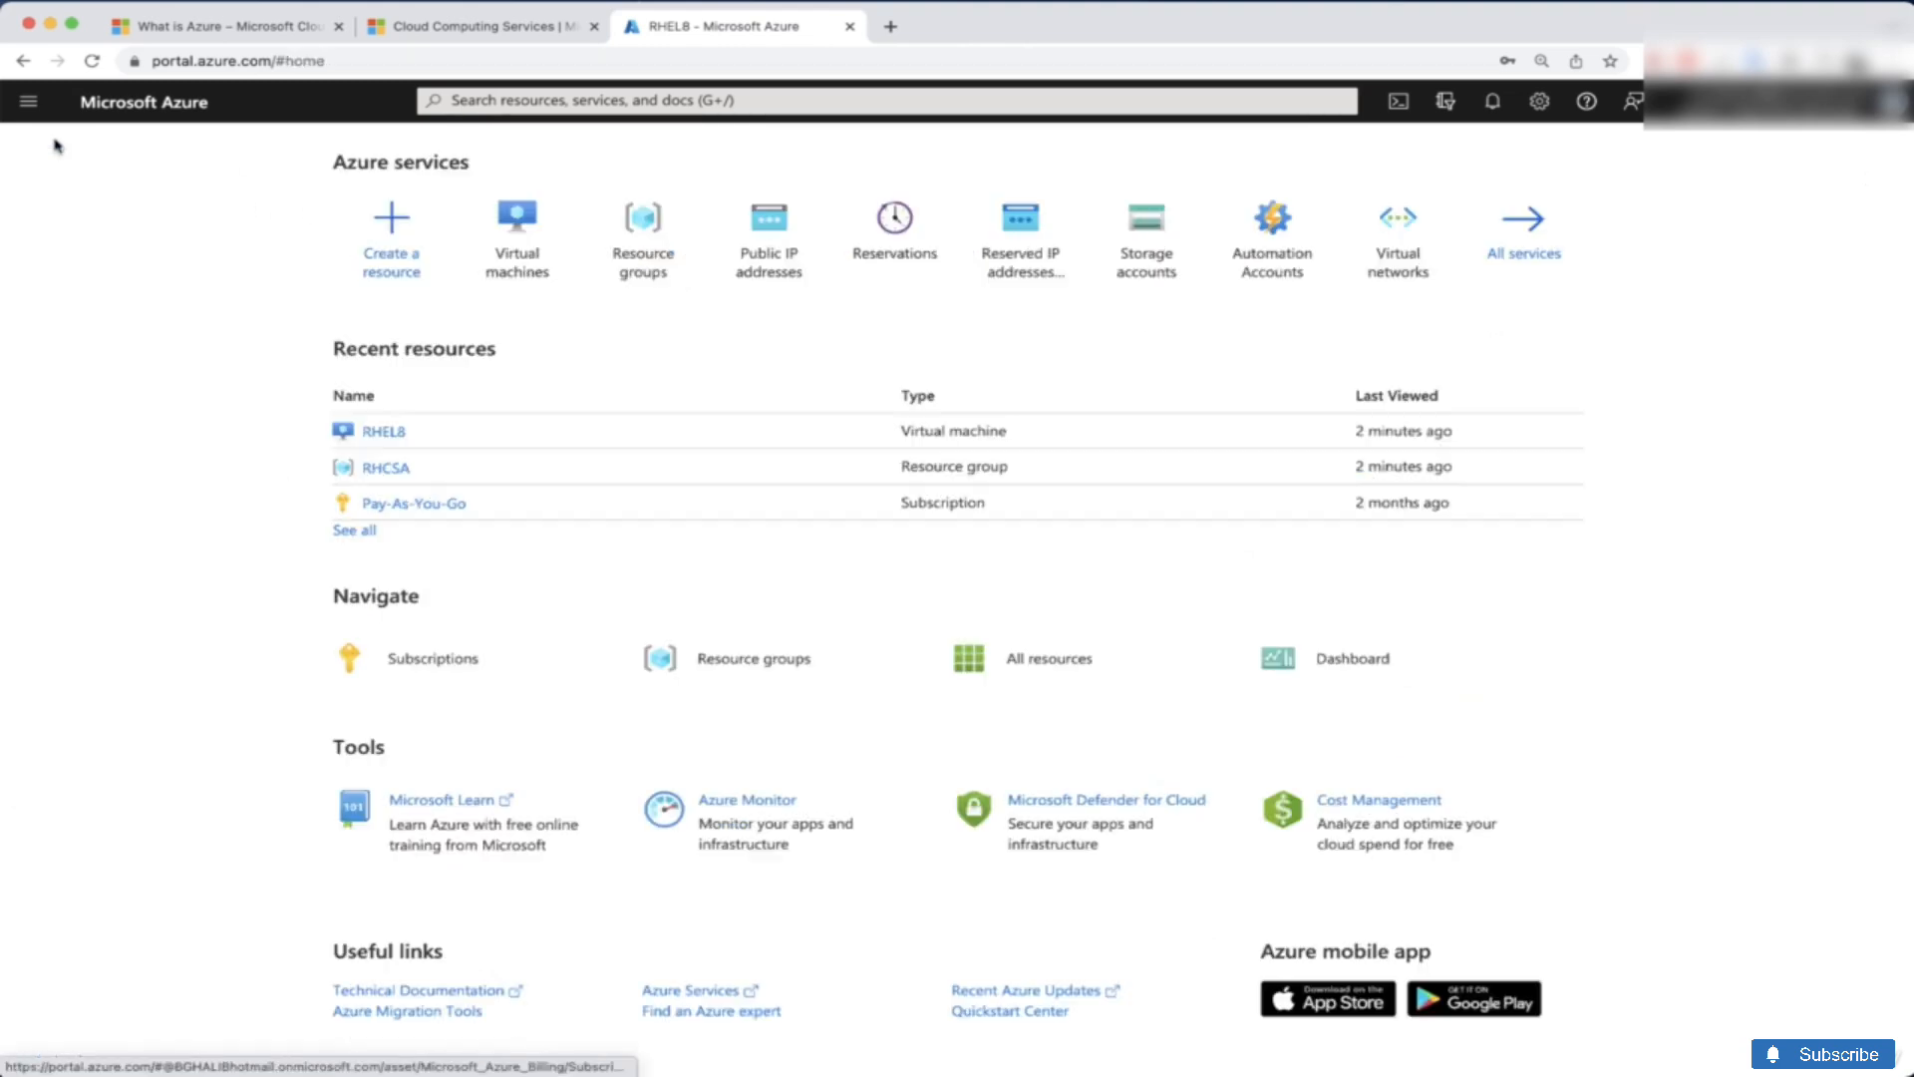
{"action": "left_click", "coordinate": [675, 265]}
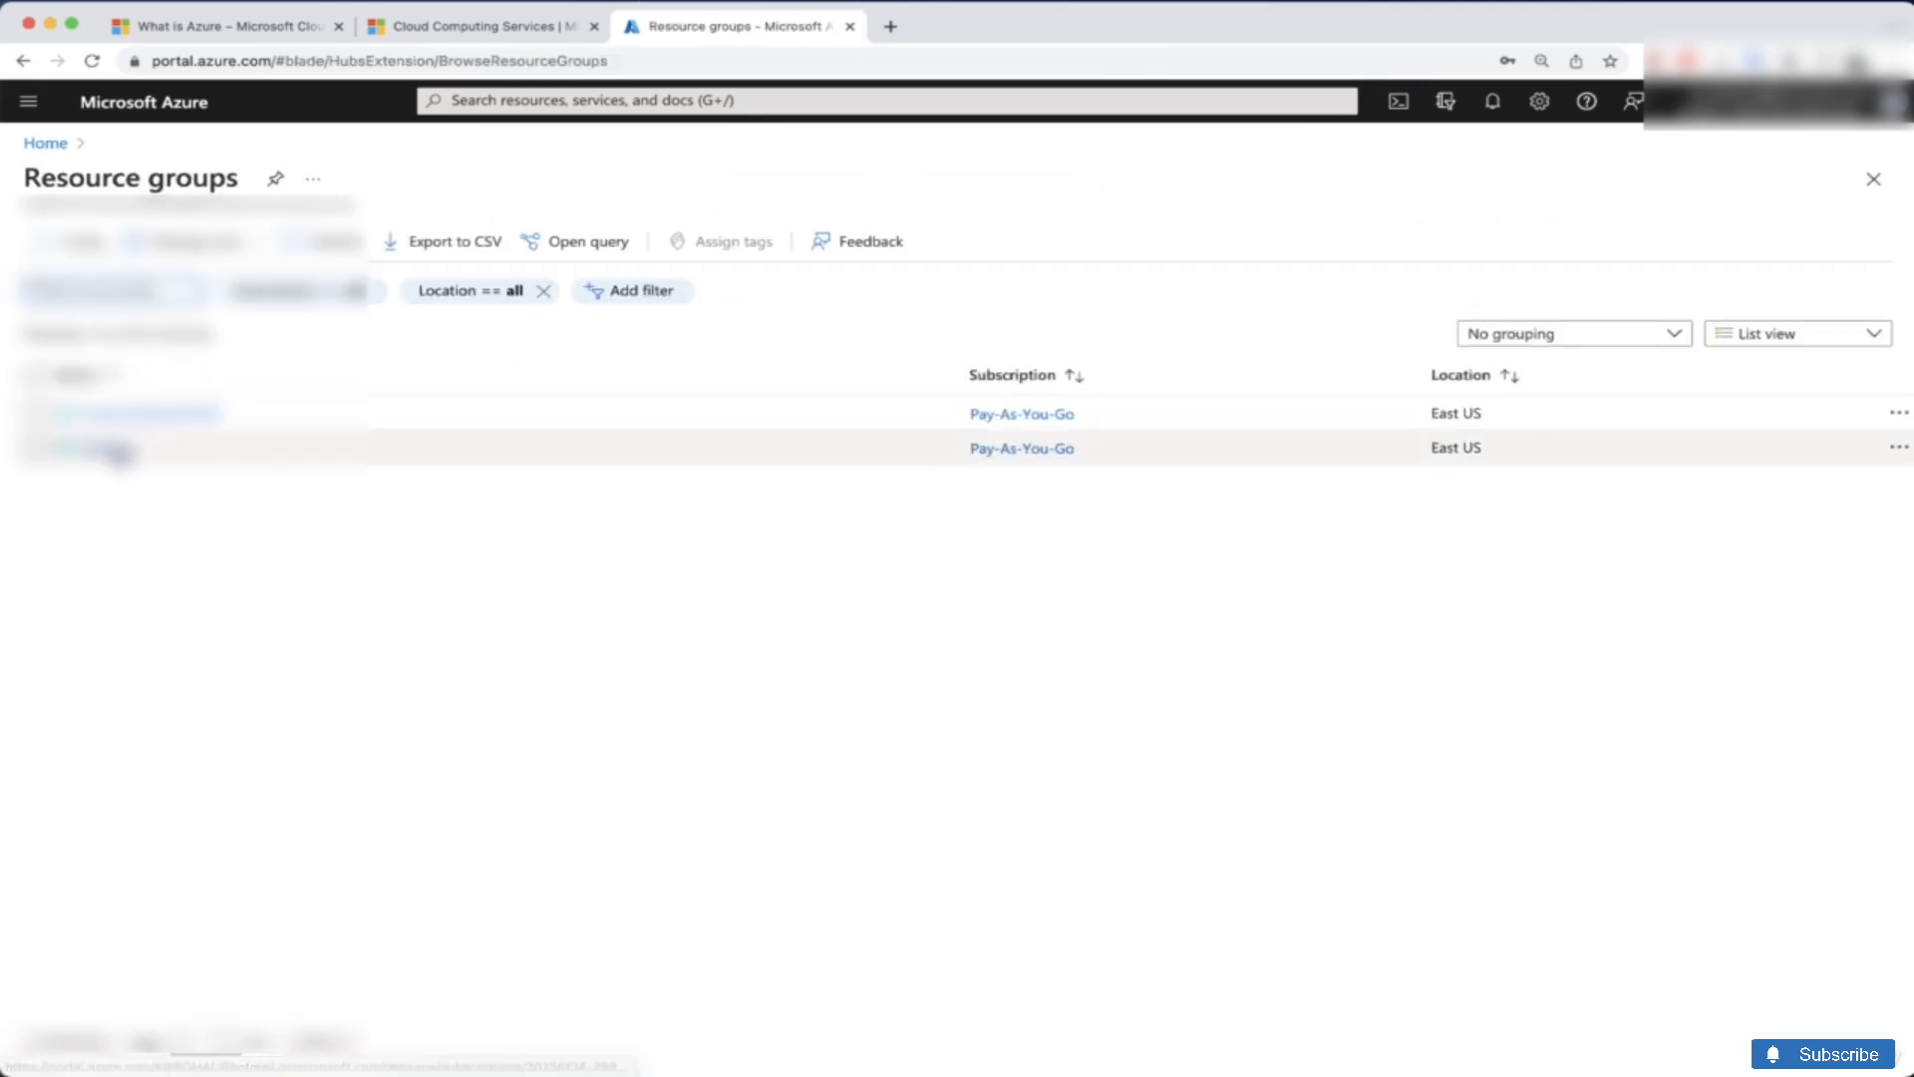
{"action": "left_click", "coordinate": [113, 451]}
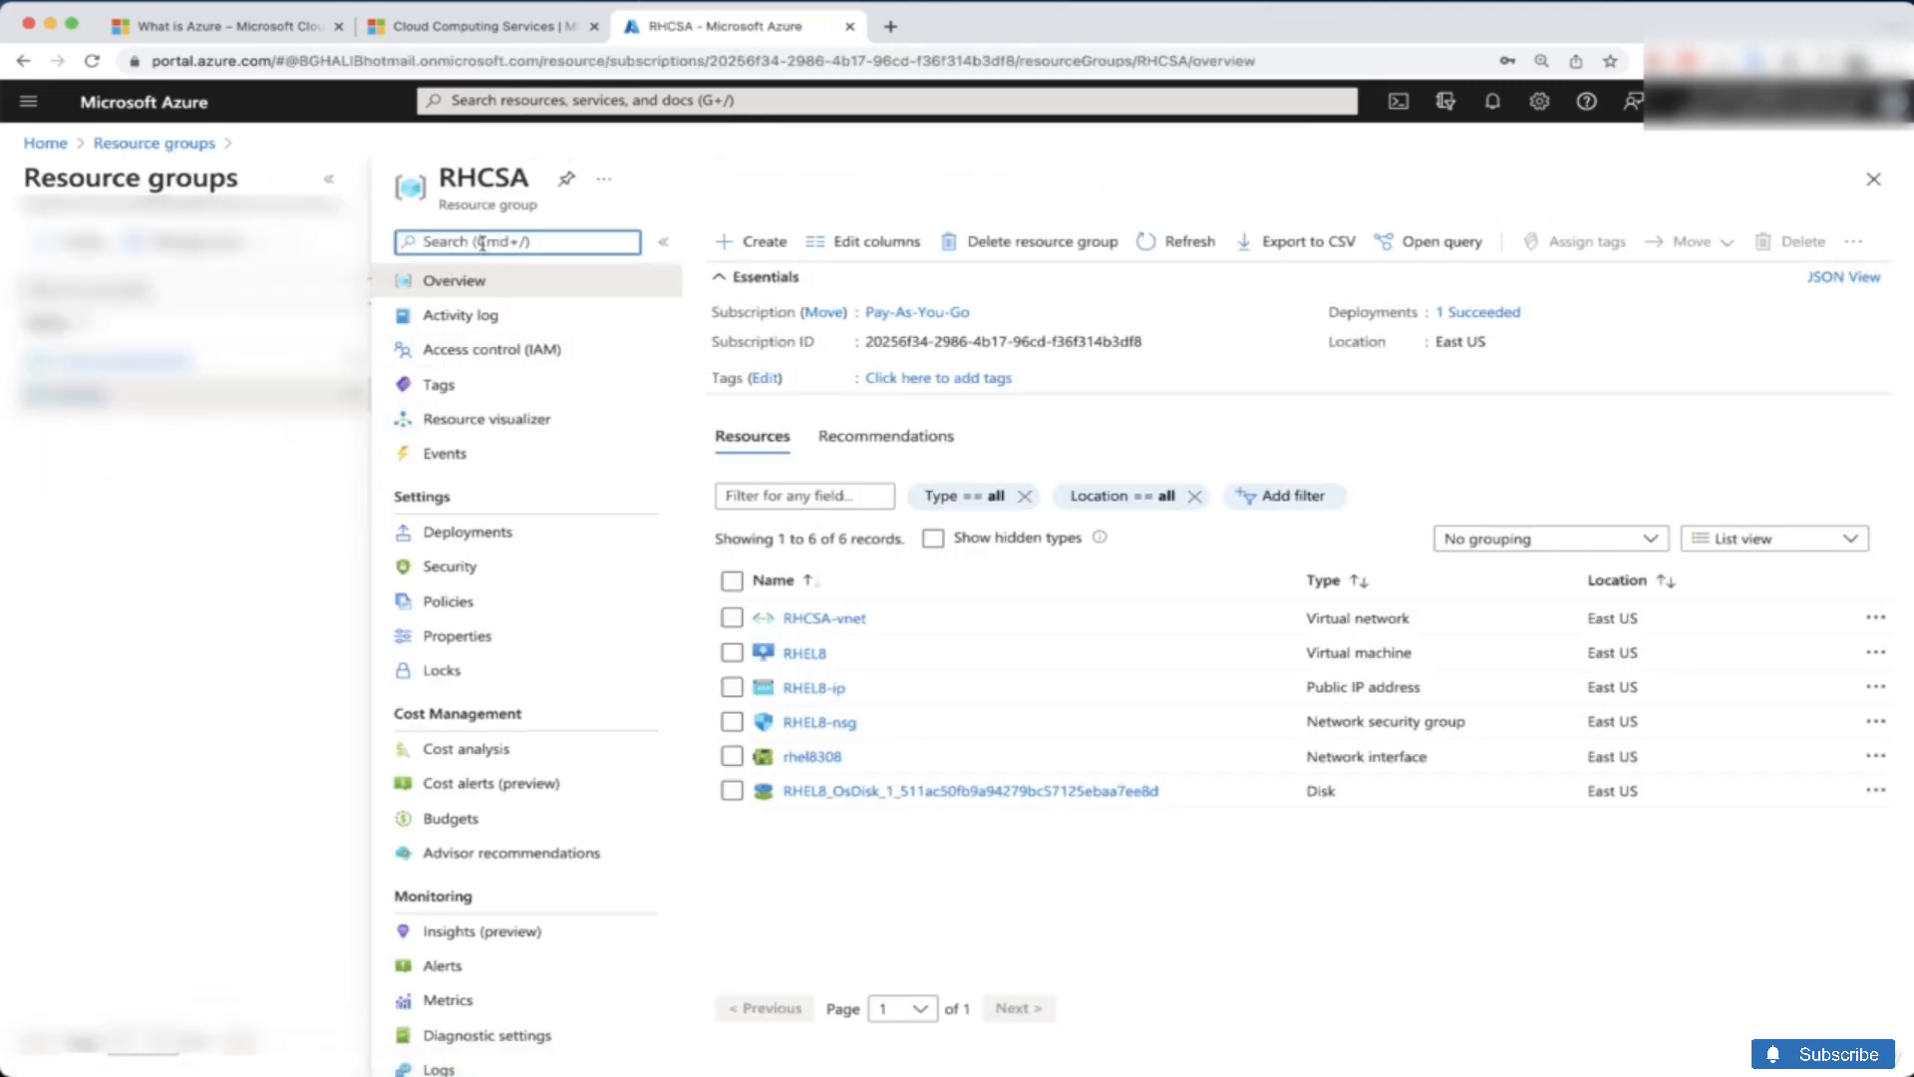
Step: Select all resources in the RHCSA resource group
{"action": "left_click", "coordinate": [732, 581]}
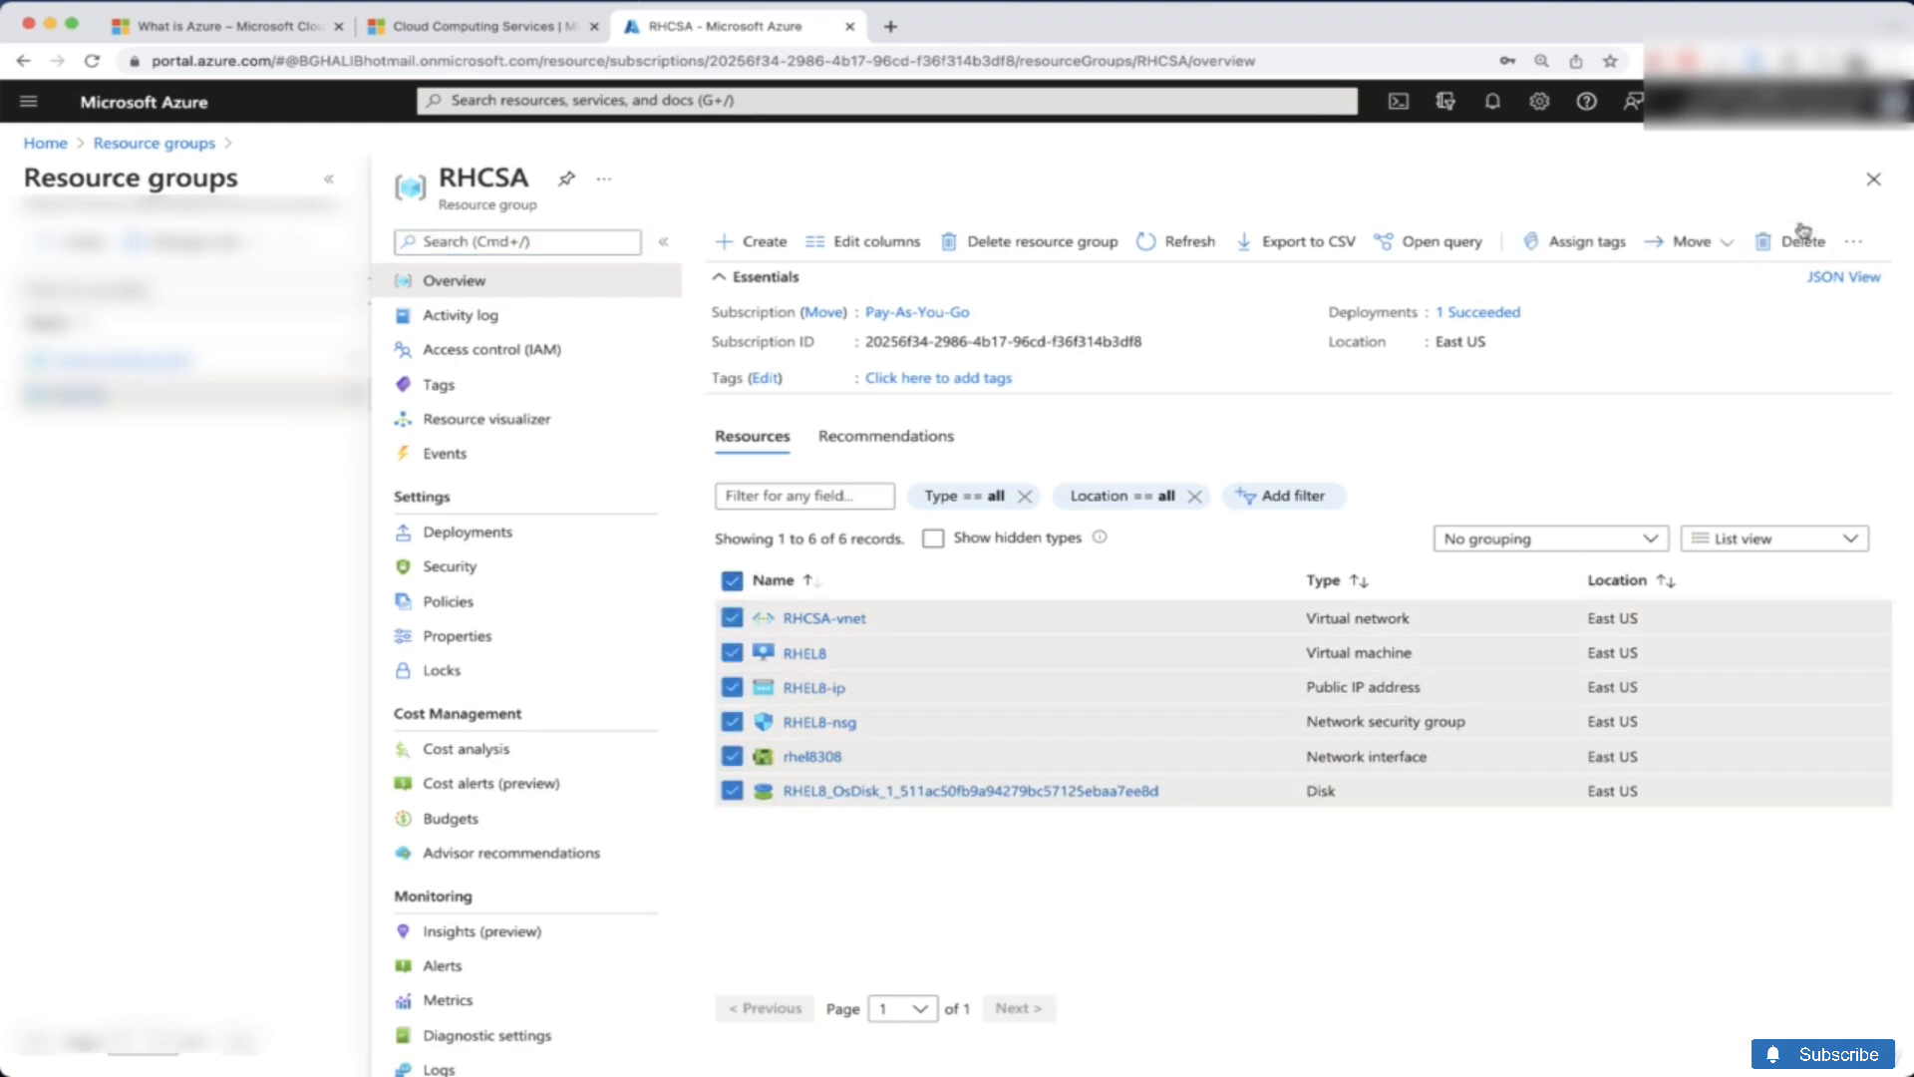